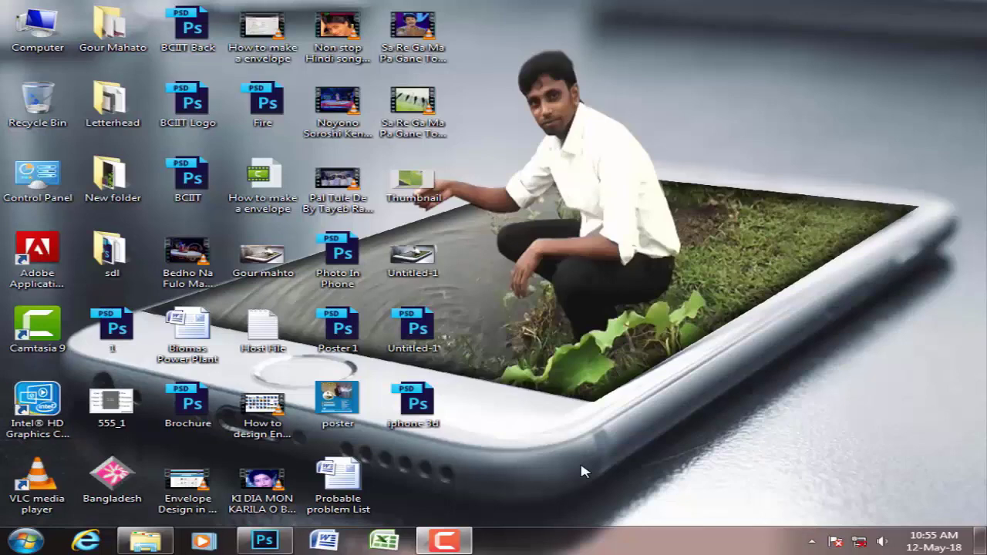
Refresh the Windows desktop twice, then bring the Photoshop window back up.
right_click(629, 182)
click(667, 218)
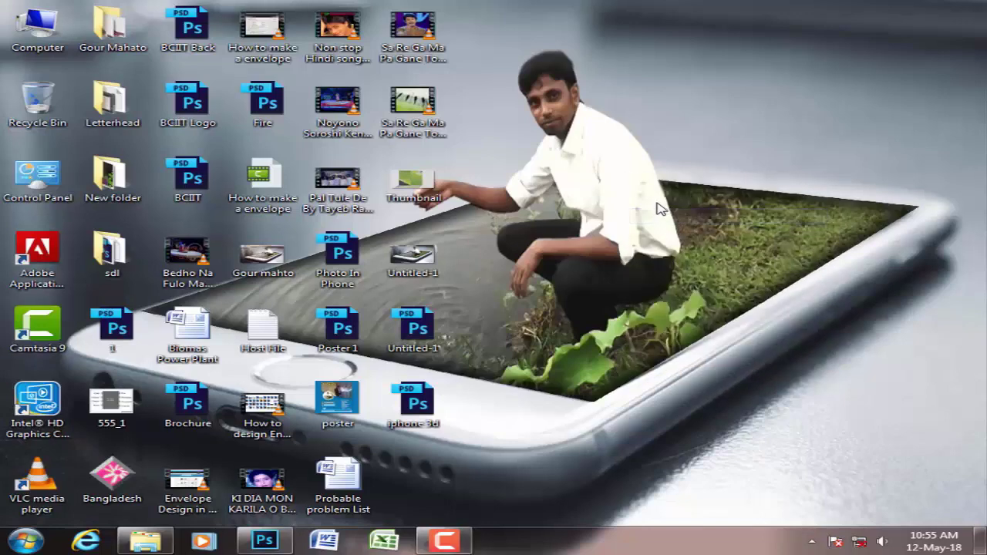
right_click(657, 202)
click(698, 245)
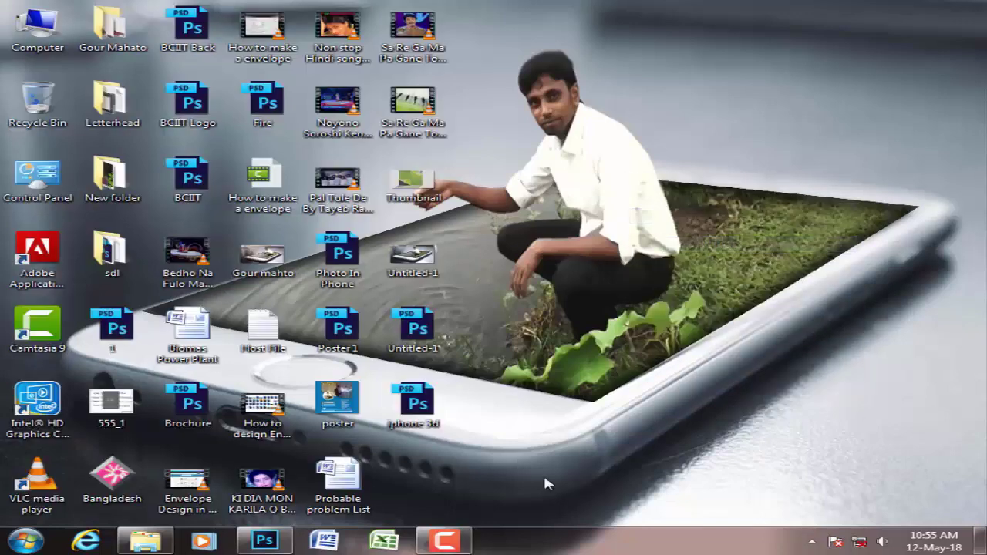
click(264, 542)
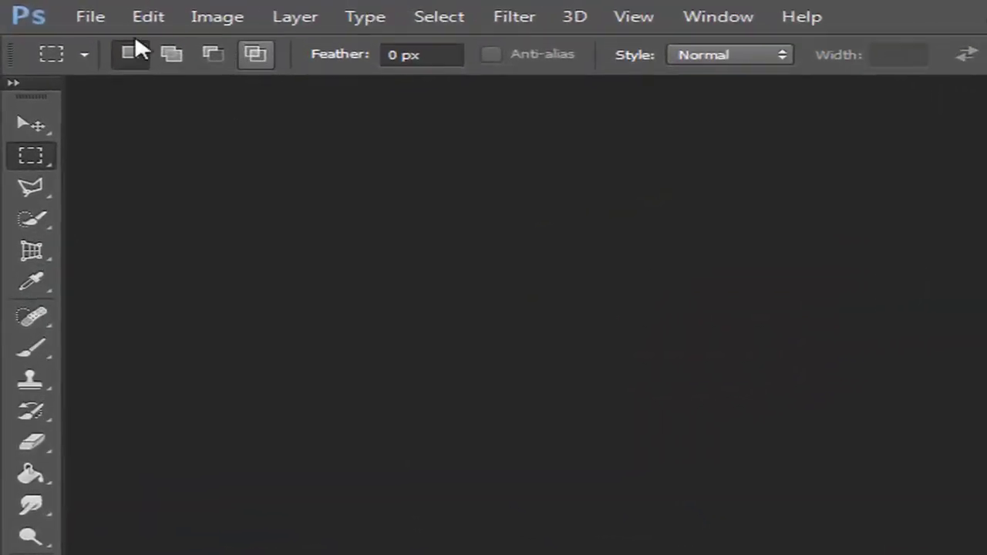
Create a new International Paper A4 document measured in inches at 300 ppi.
click(65, 12)
click(104, 48)
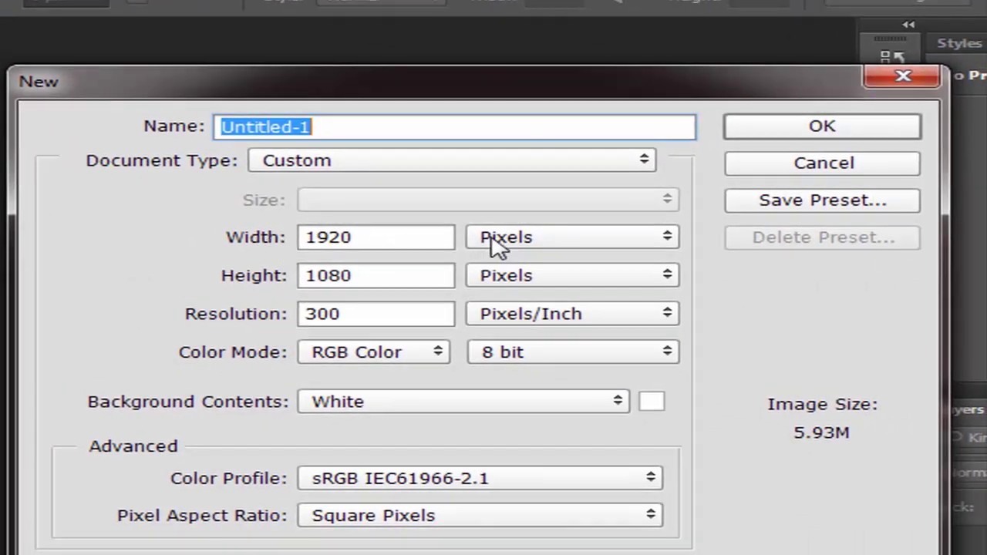
click(494, 239)
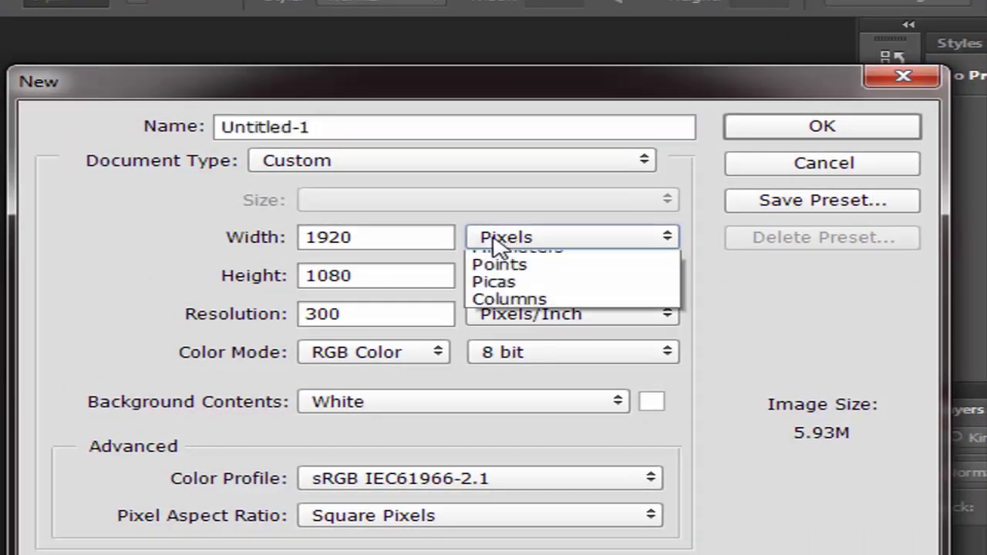
click(509, 277)
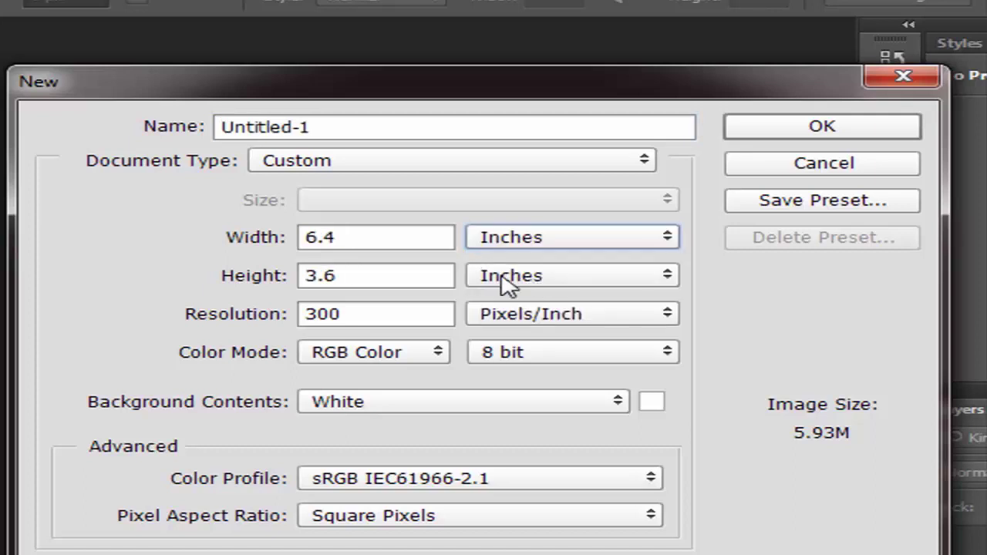
click(337, 165)
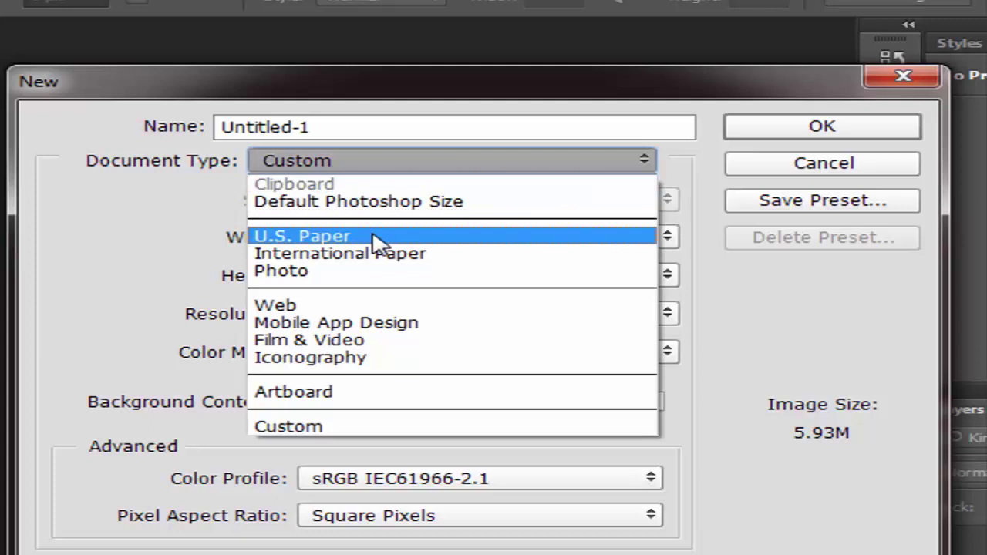
click(379, 255)
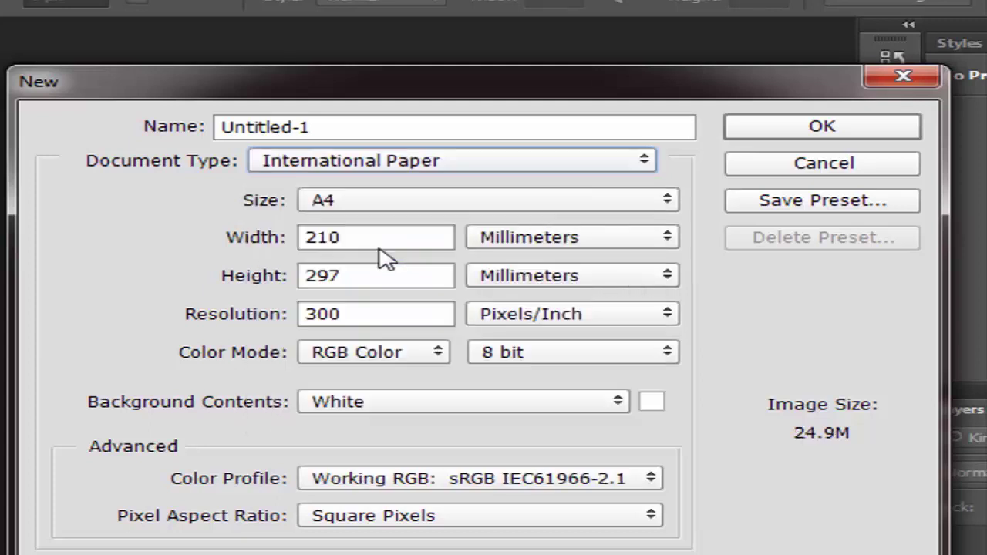
click(398, 200)
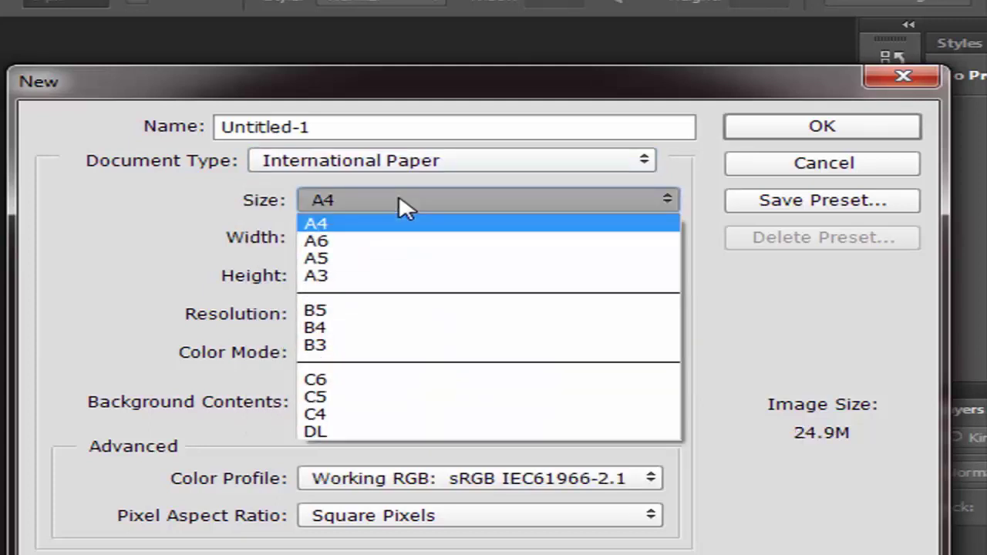
click(400, 225)
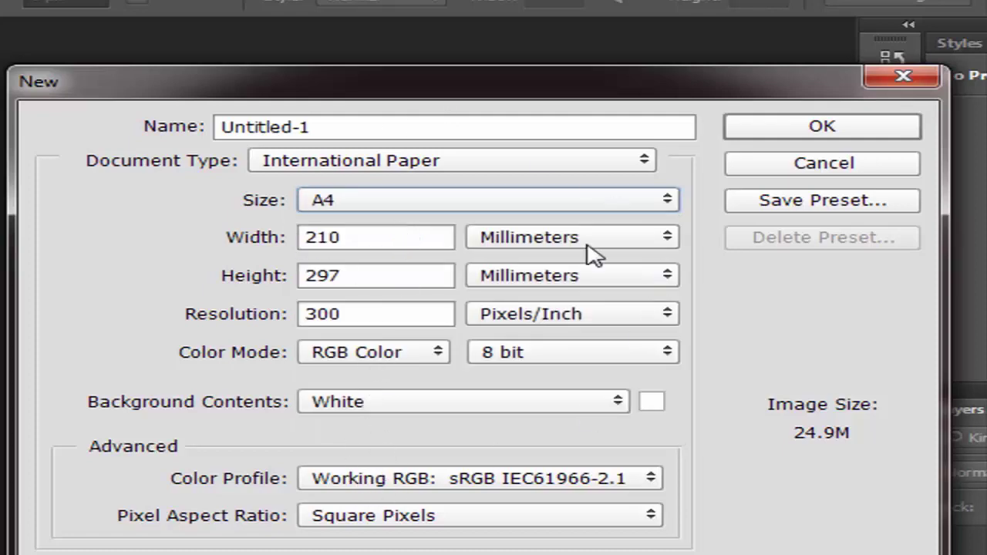
click(881, 130)
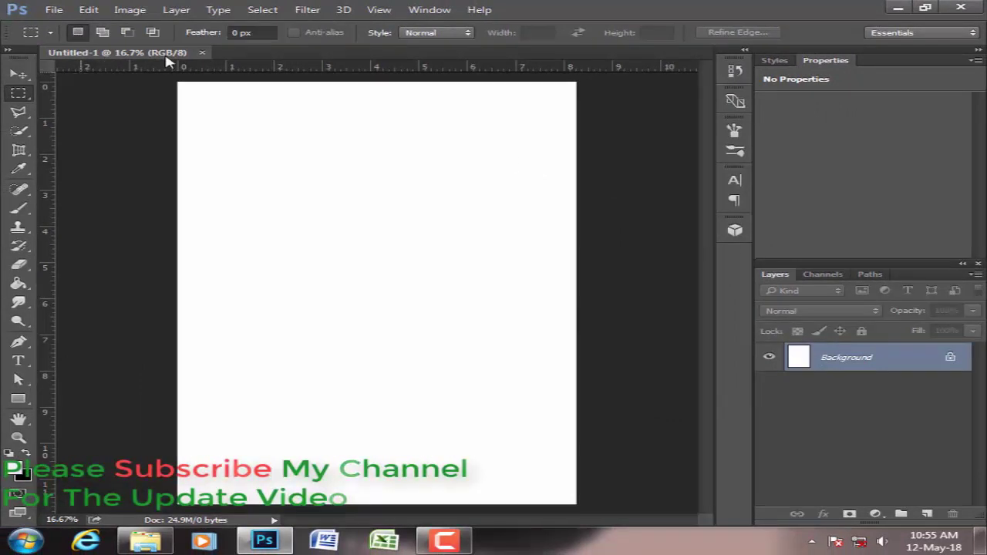
Apply a new guide layout with 0.25 in margins on top, left, bottom and right.
click(372, 9)
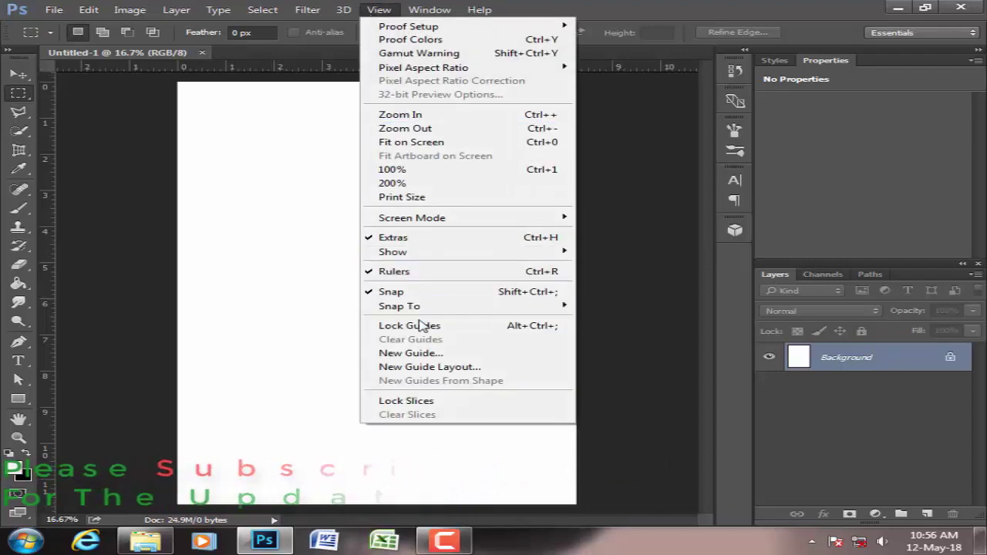
click(409, 367)
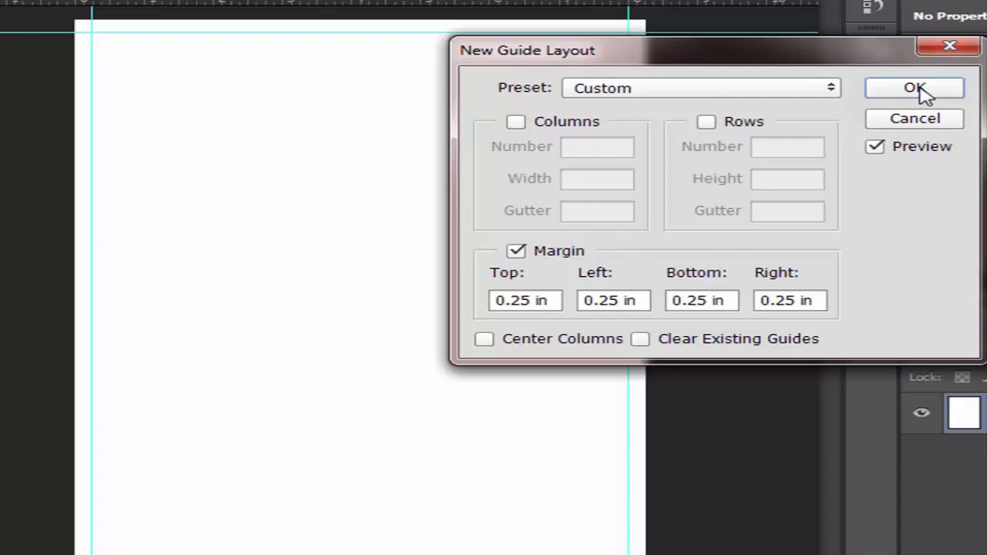
click(520, 301)
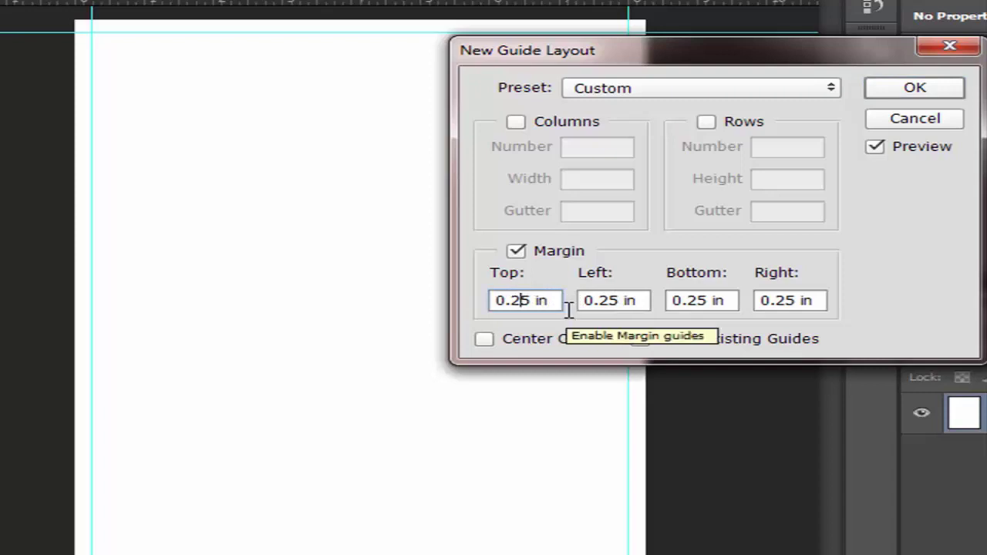
click(606, 301)
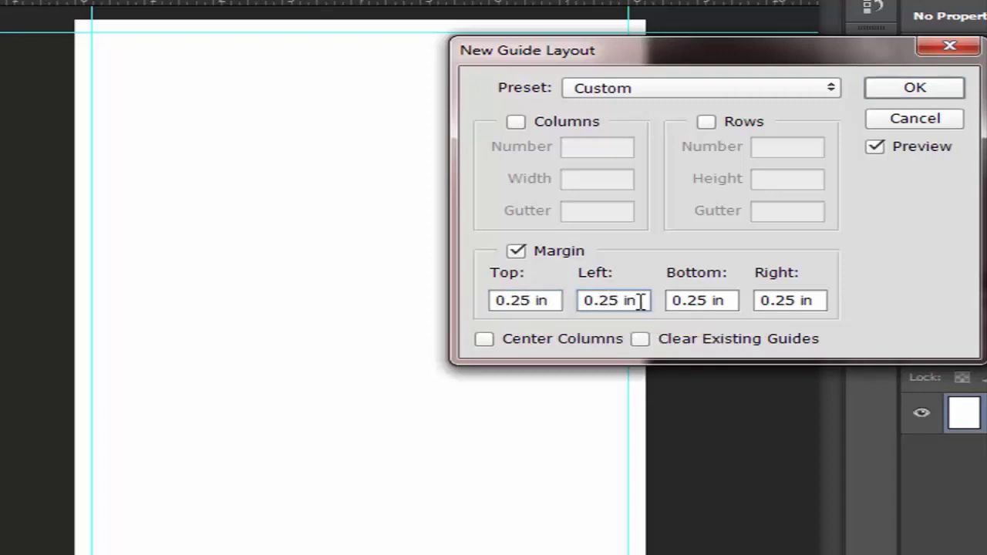
key(BackSpace)
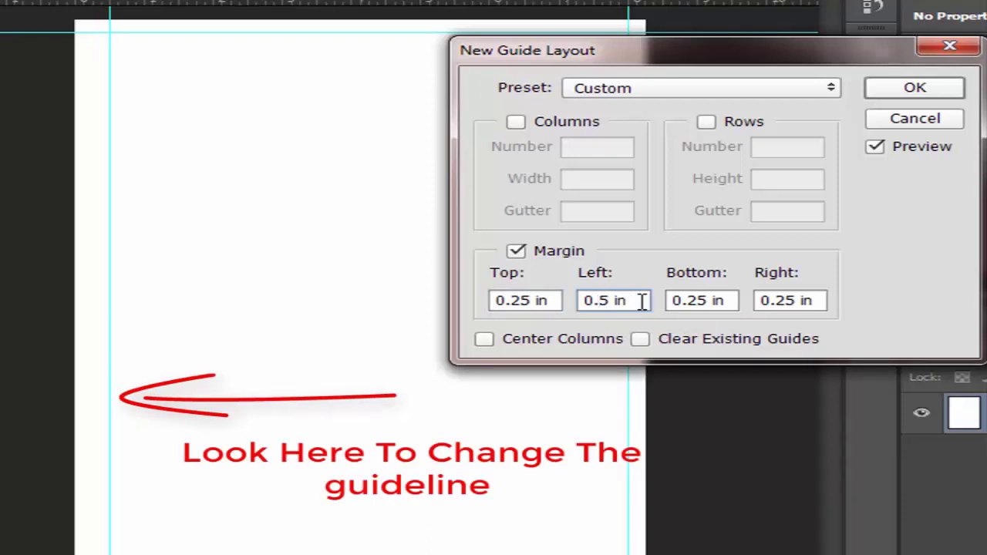
text(2)
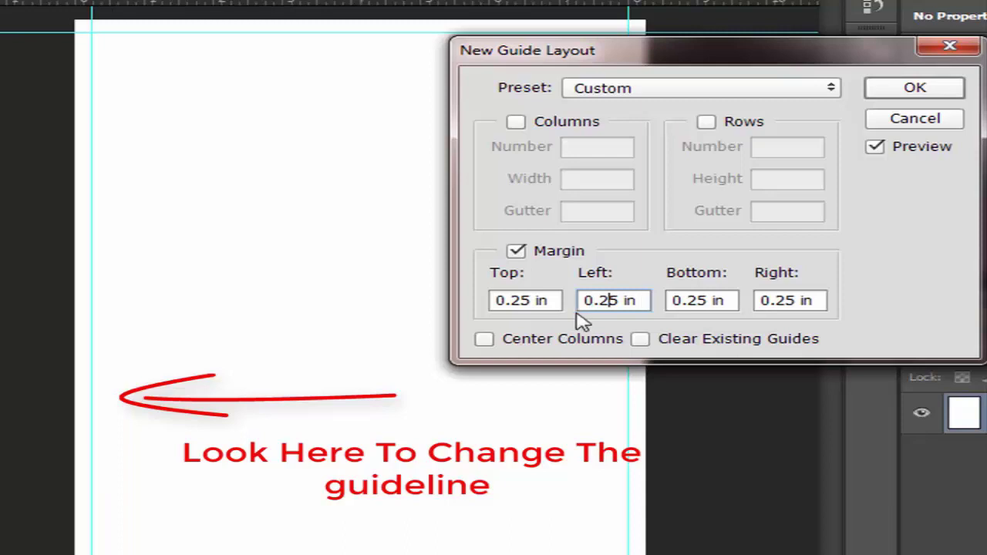
key(BackSpace)
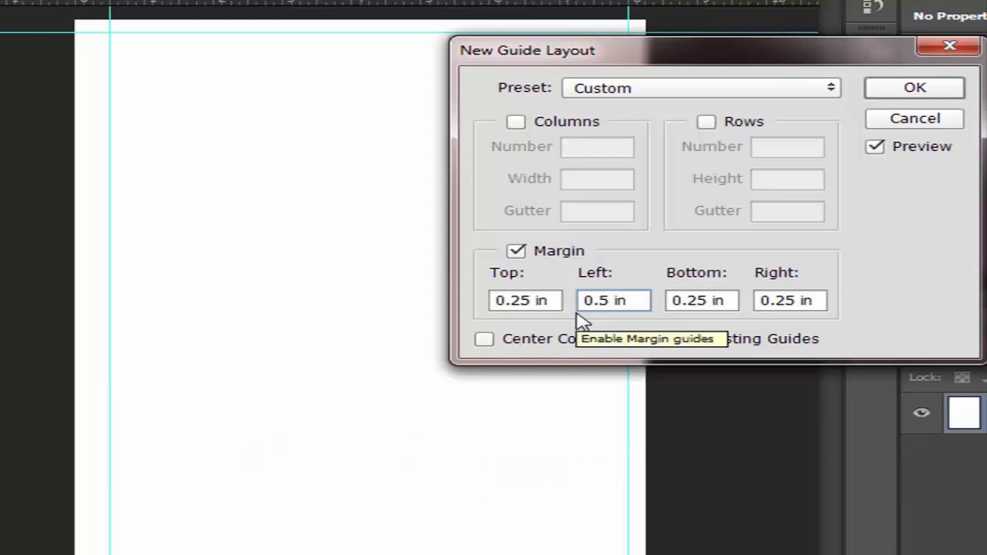
text(2)
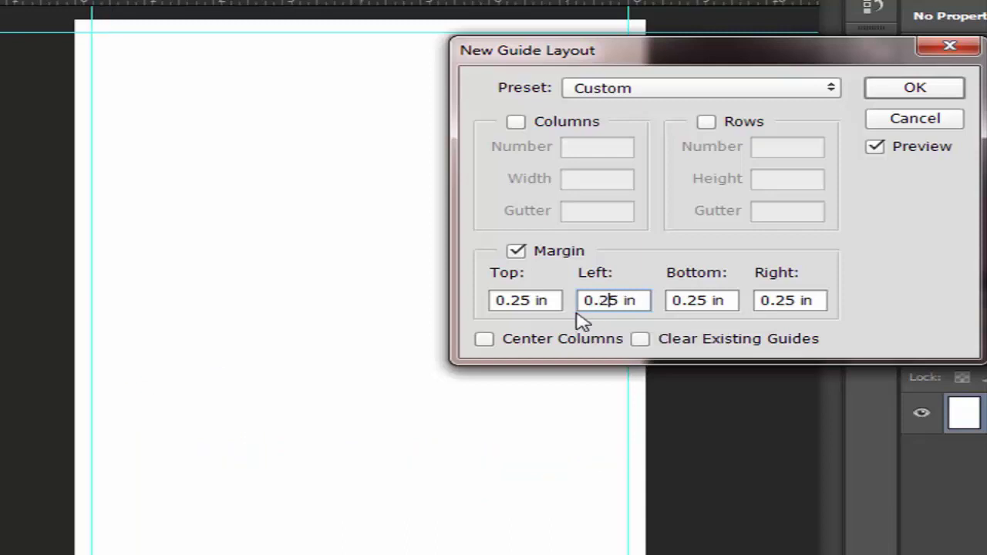
click(887, 101)
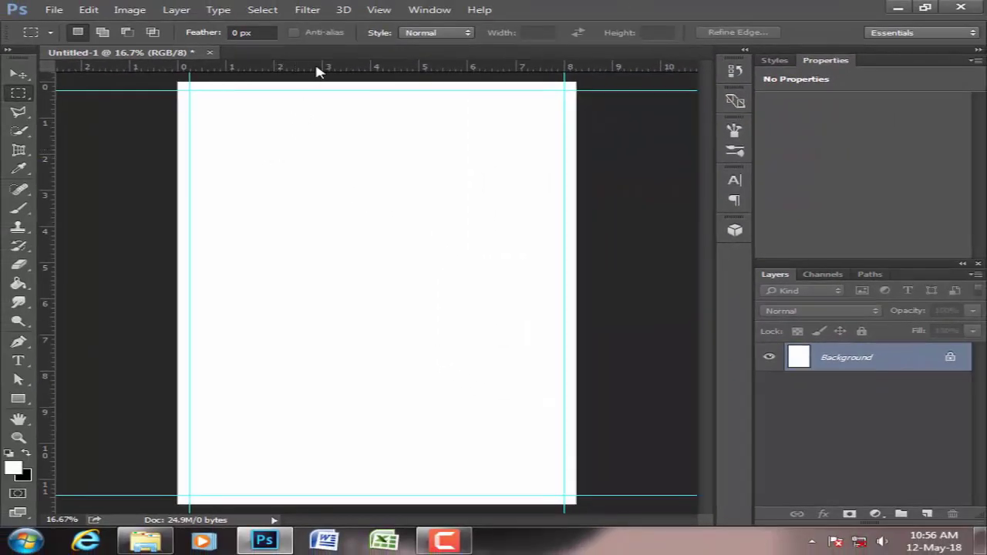
Drag horizontal and vertical guides from the rulers onto the page, removing a misplaced one.
drag(319, 71, 349, 505)
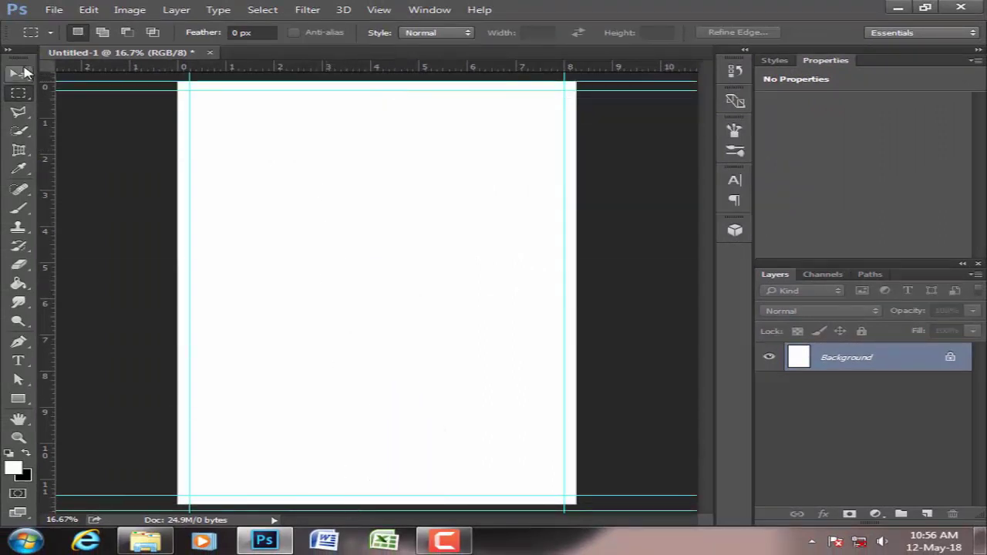
click(22, 76)
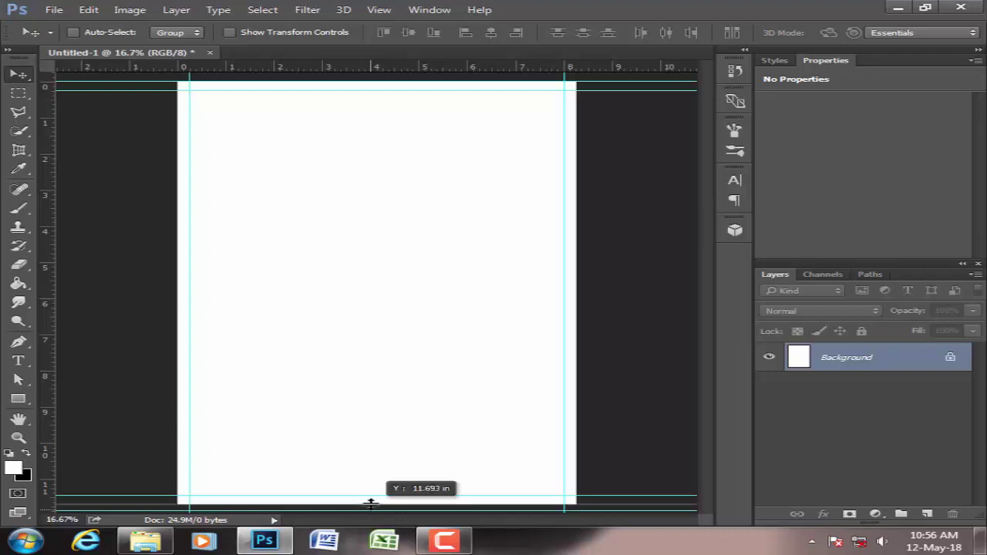
drag(371, 509, 370, 531)
drag(46, 300, 579, 319)
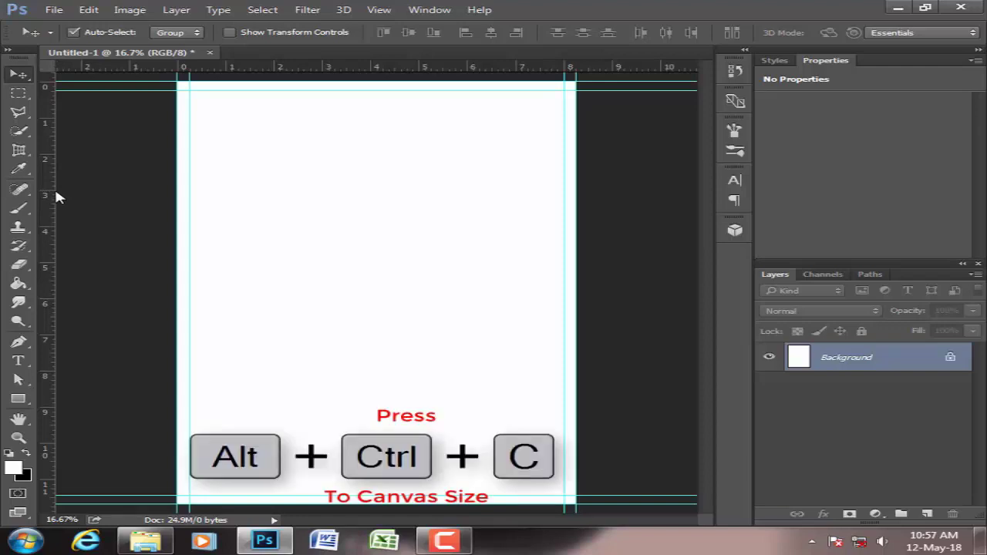
Enlarge the canvas by a relative 0.25 in width and height with a white extension.
key(ctrl+alt+c)
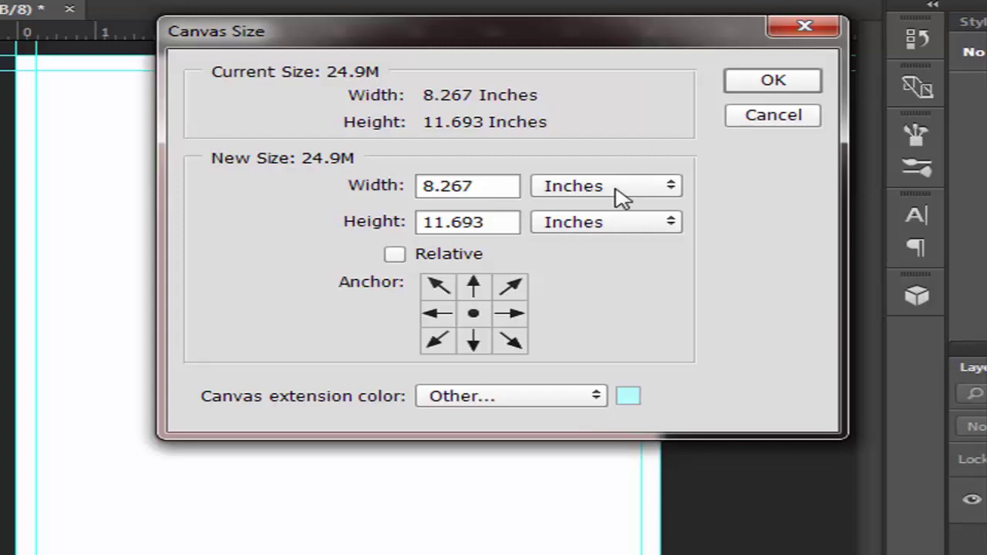
click(396, 255)
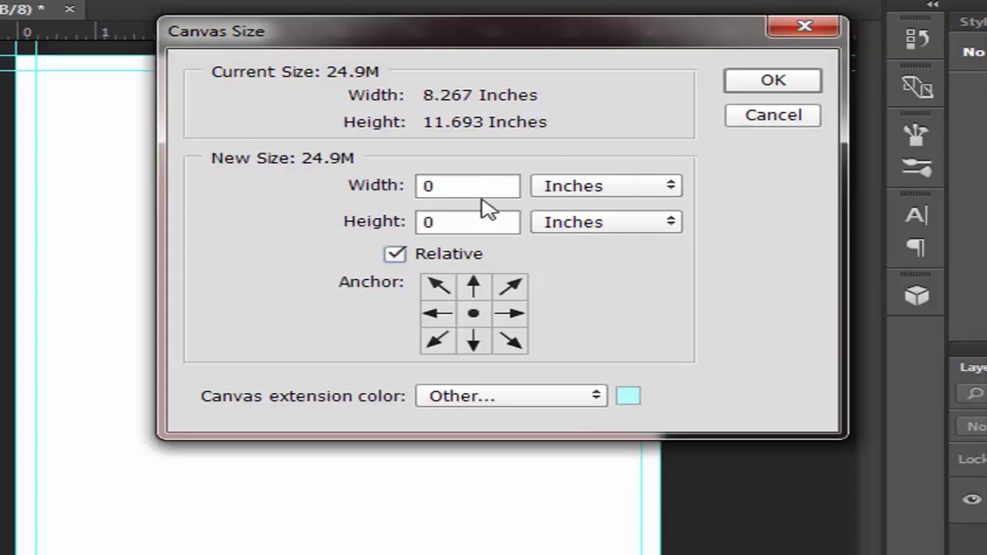
click(484, 189)
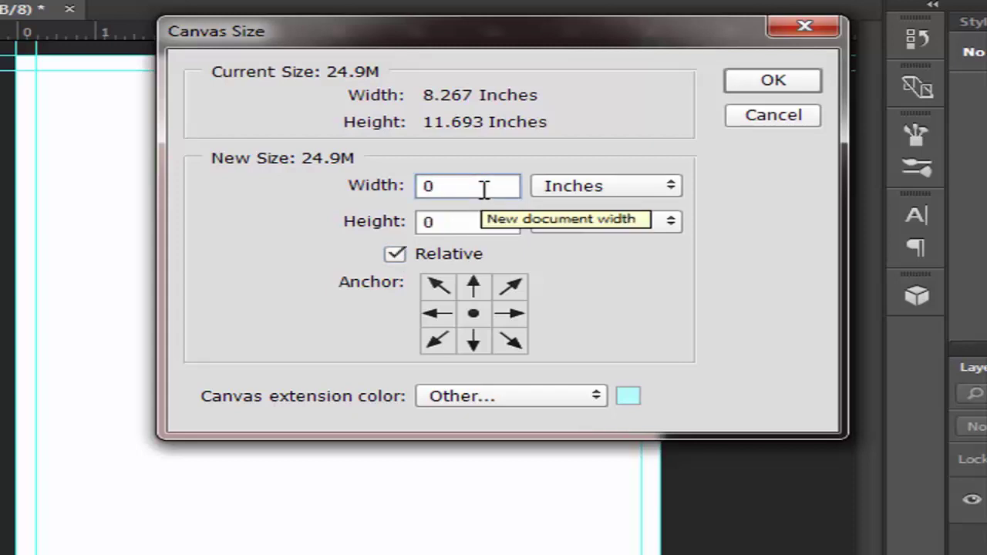
text(.25)
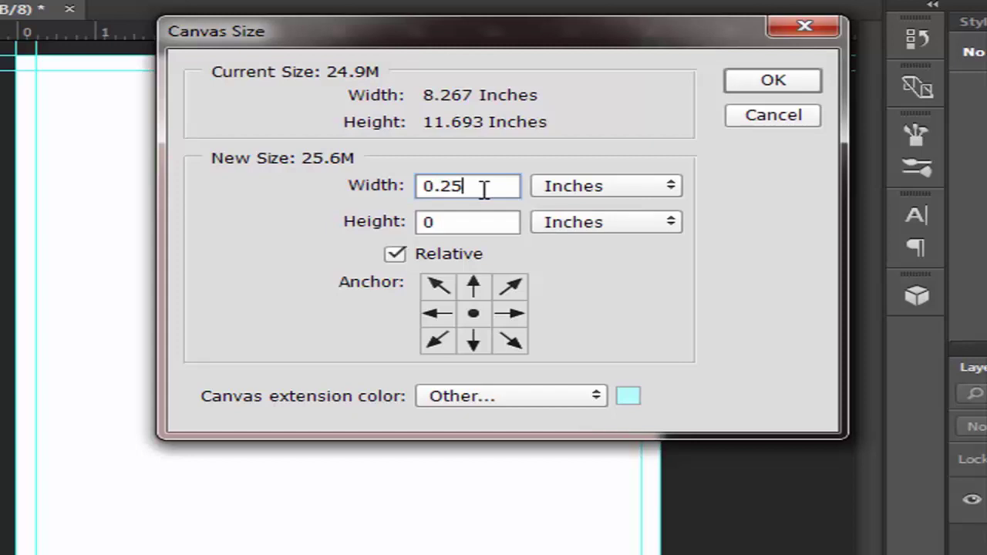
click(480, 225)
text(.)
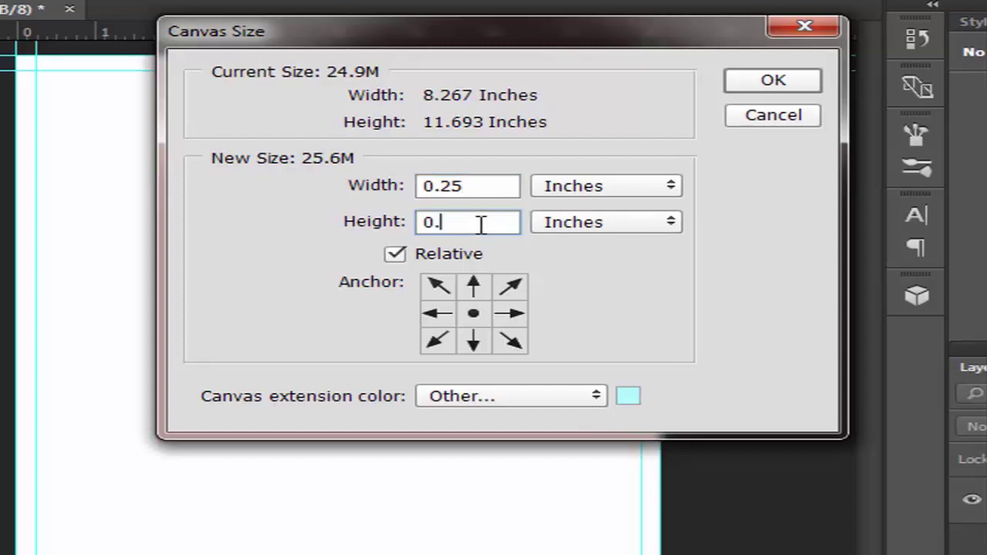
text(25)
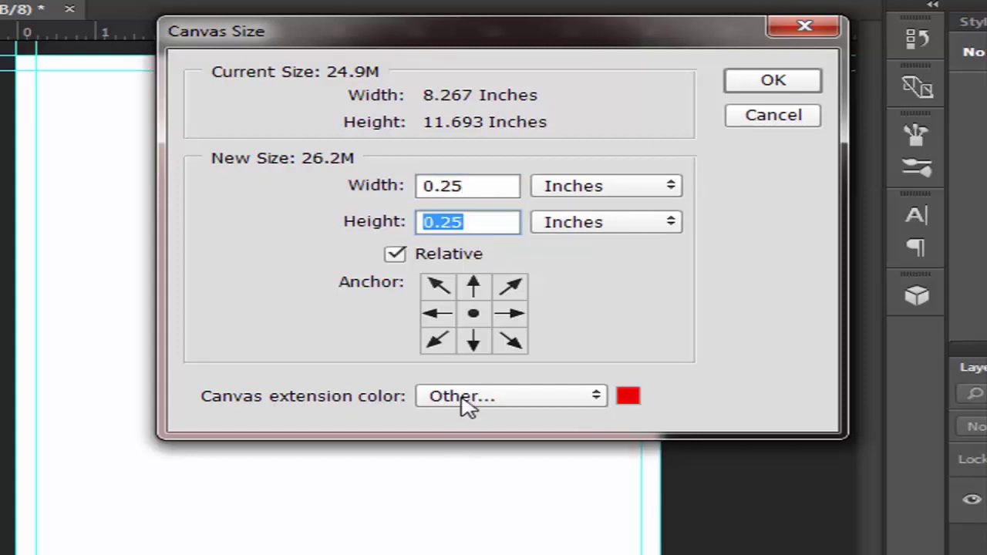
click(467, 401)
click(478, 468)
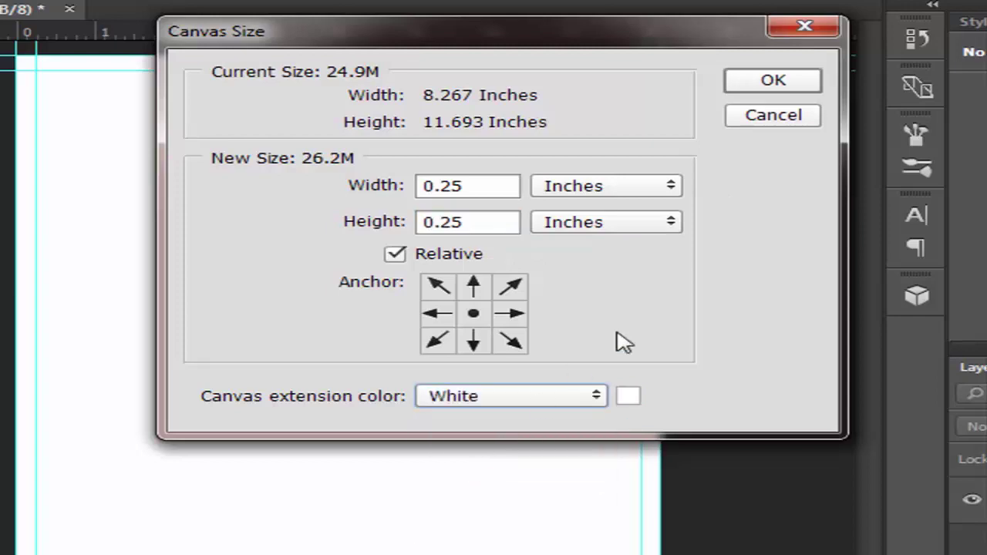
click(764, 86)
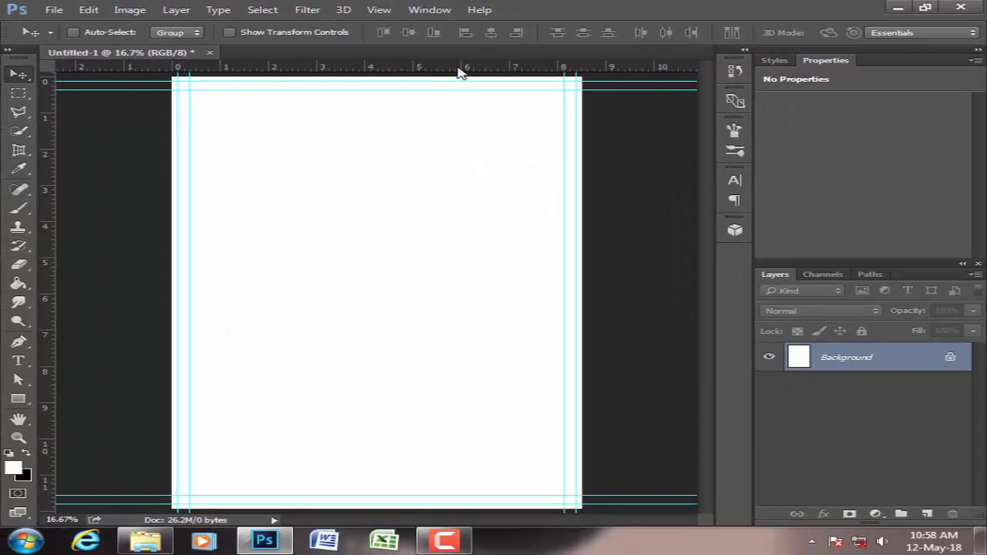
Place guides on the enlarged canvas's top, bottom (11.943 in) and left edges.
drag(457, 68, 458, 75)
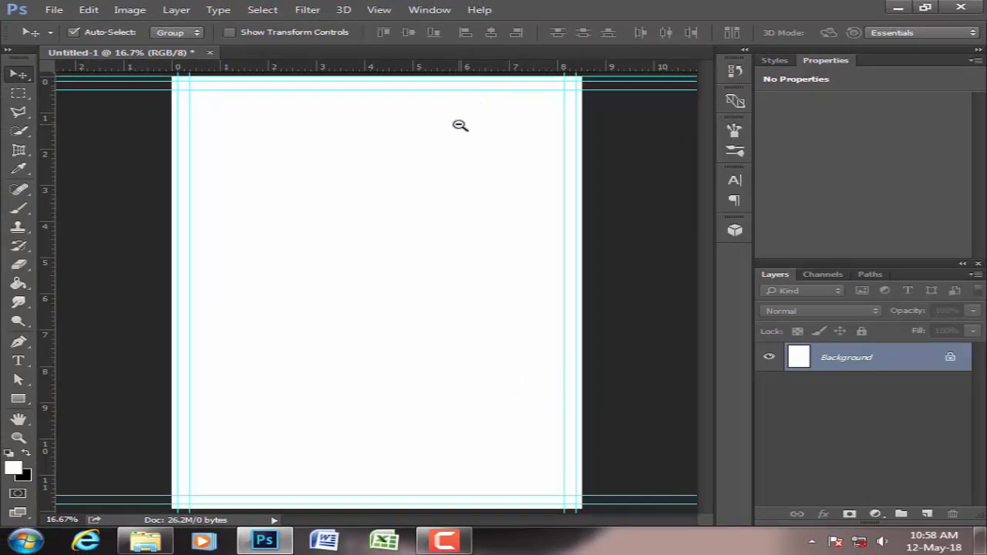
key(ctrl+minus)
mouse_move(414, 69)
mouse_down()
mouse_move(403, 469)
mouse_move(405, 454)
mouse_up()
drag(49, 319, 224, 329)
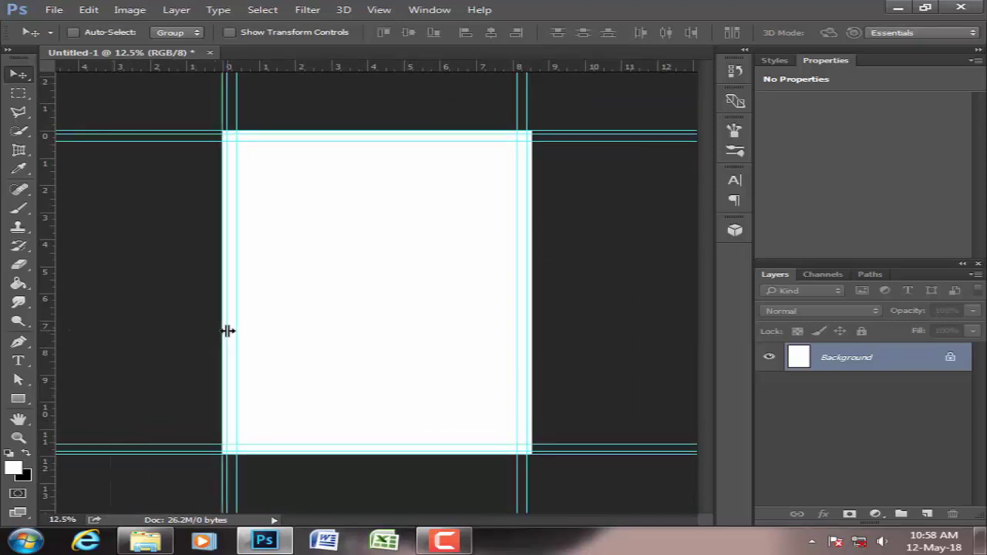
drag(49, 306, 529, 306)
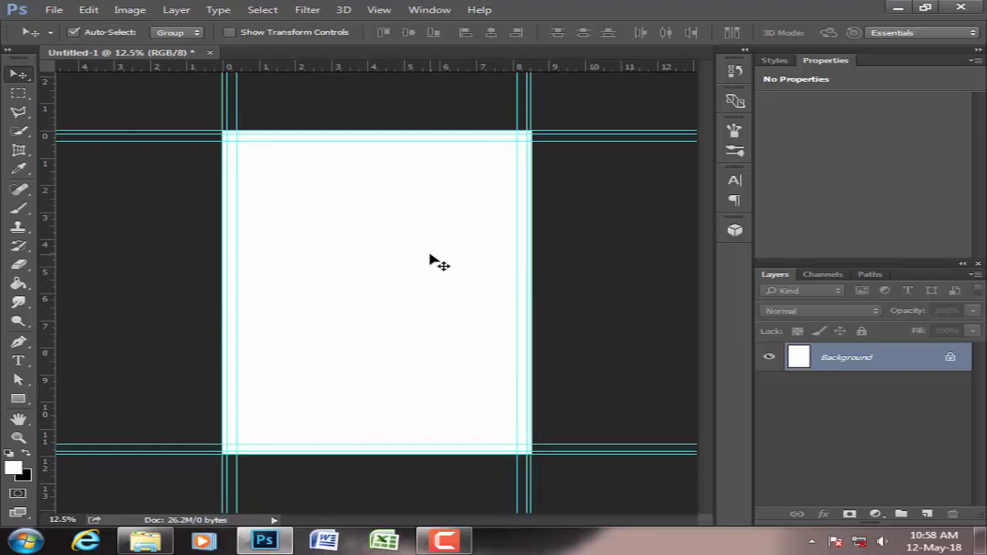
scroll(432, 259, down, 2)
scroll(431, 255, up, 3)
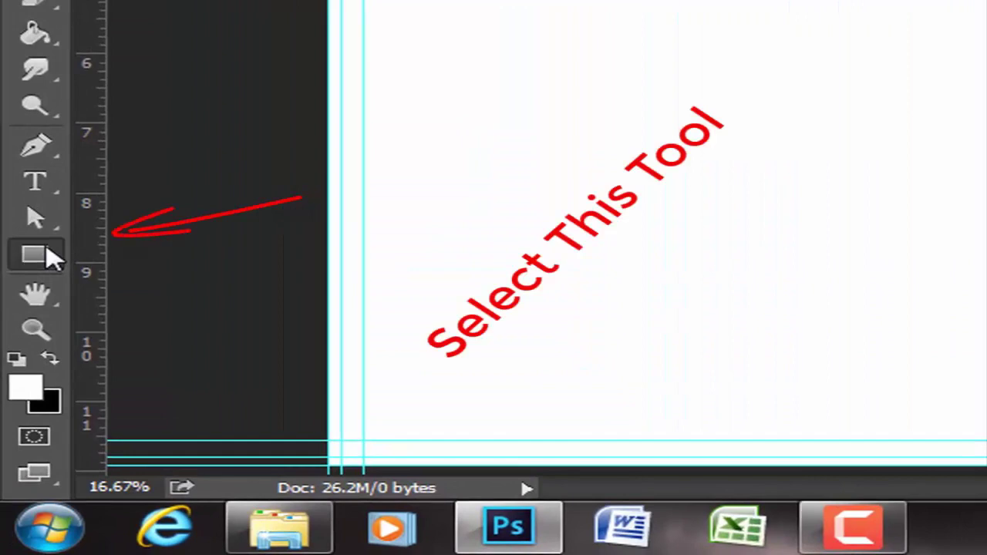
Draw a rectangle shape covering the whole canvas, 2555 × 3583 px.
right_click(48, 259)
click(139, 250)
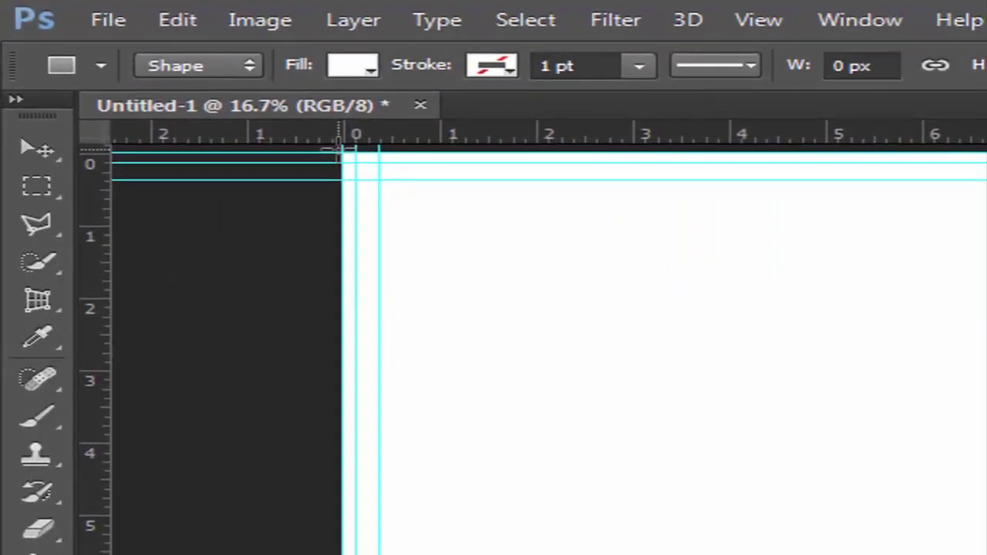
drag(171, 75, 194, 101)
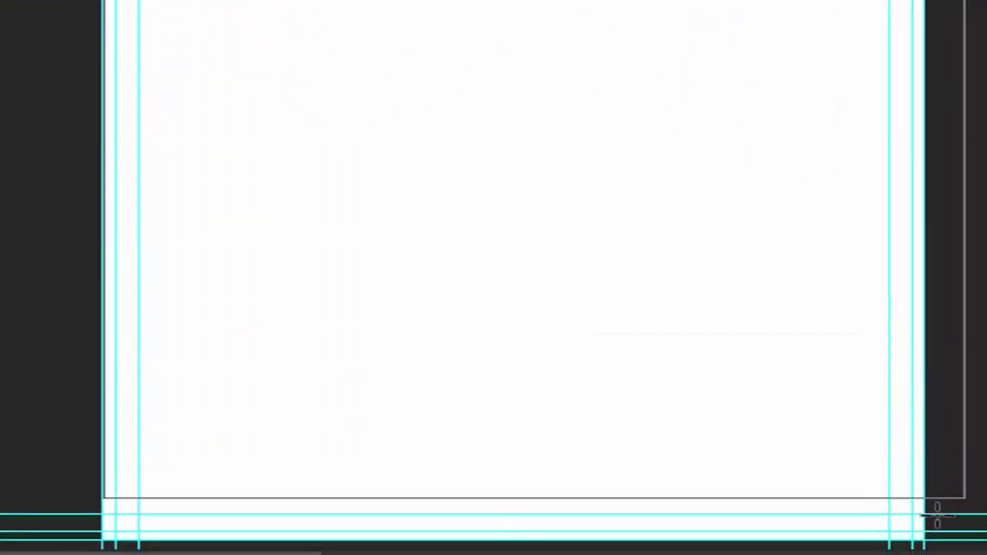
drag(376, 178, 919, 537)
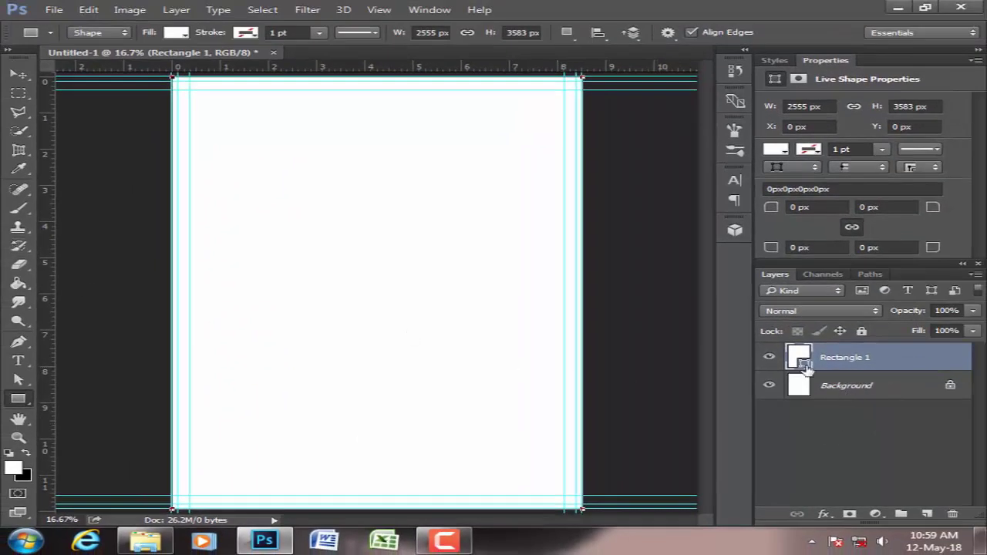
Fill Rectangle 1 with solid black, #000000.
double_click(802, 359)
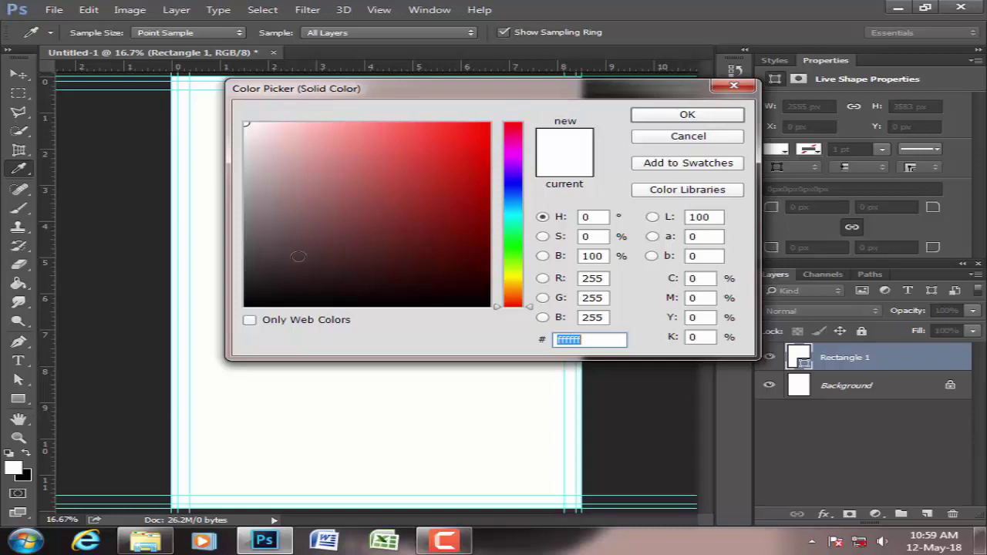
text(000000)
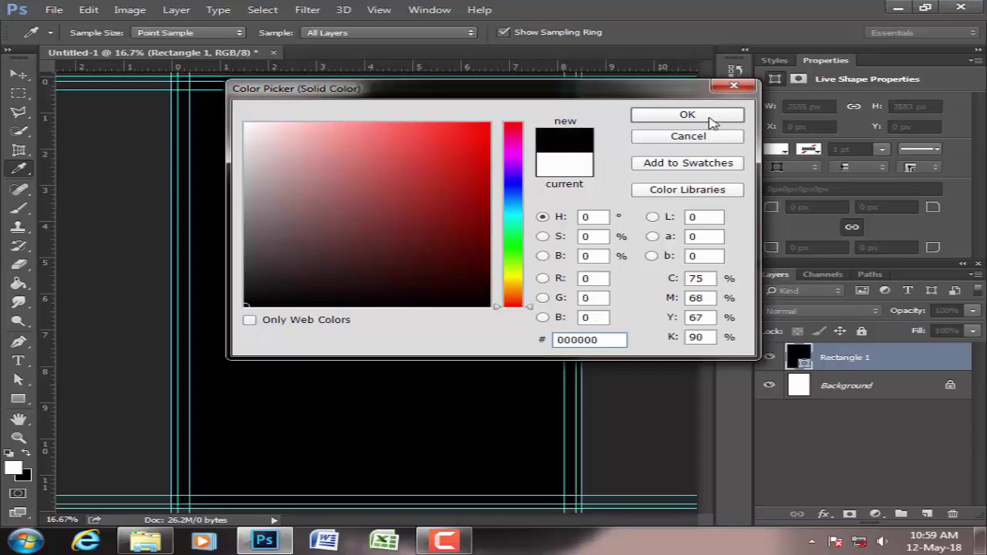
click(711, 120)
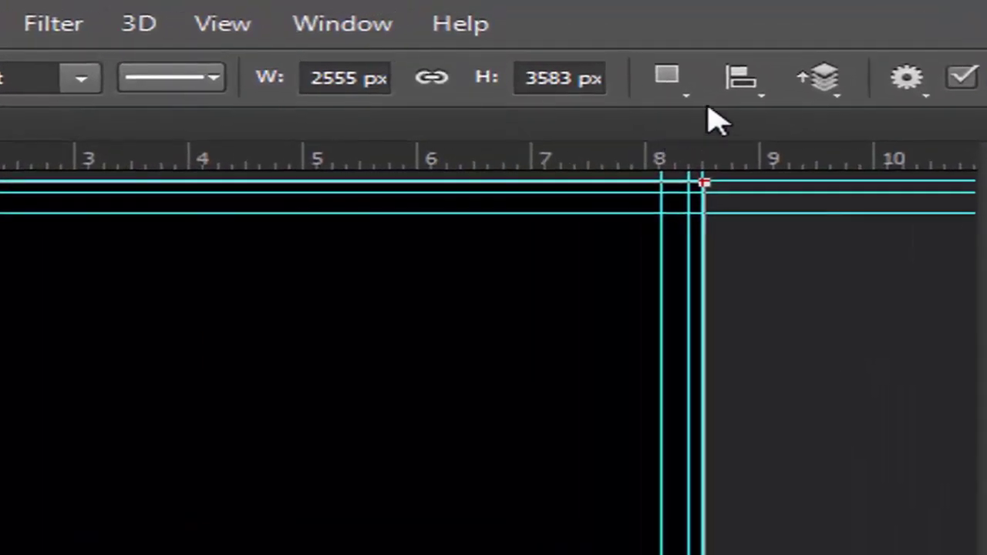
Exclude a 2480 × 3508 px page-sized area from the black rectangle, leaving a border.
click(686, 80)
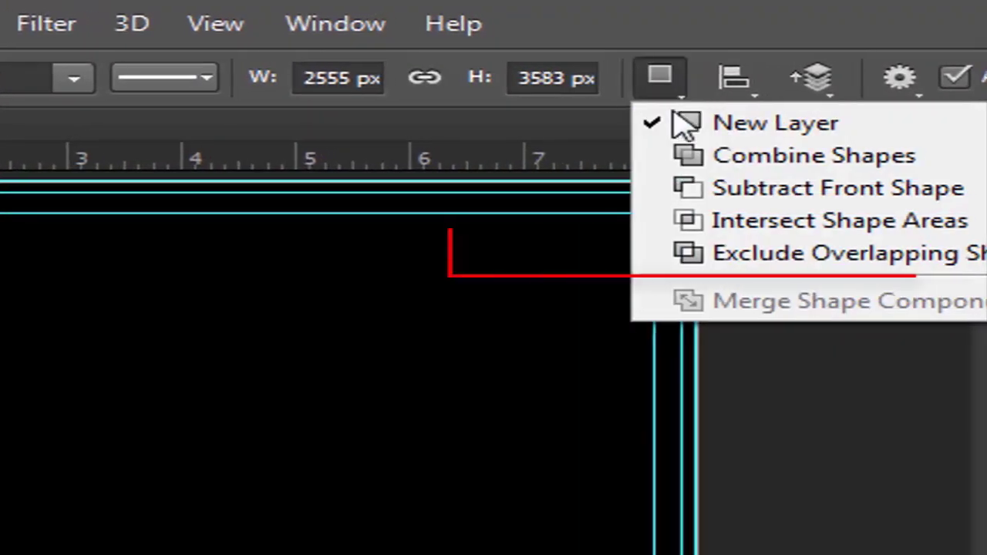
click(501, 258)
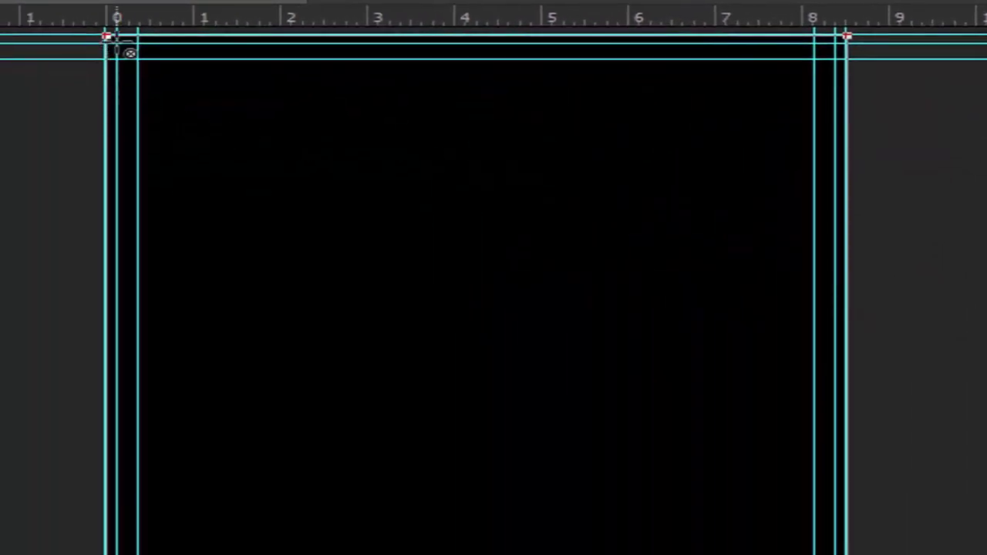
mouse_move(116, 37)
mouse_down()
mouse_move(843, 515)
mouse_move(855, 542)
mouse_up()
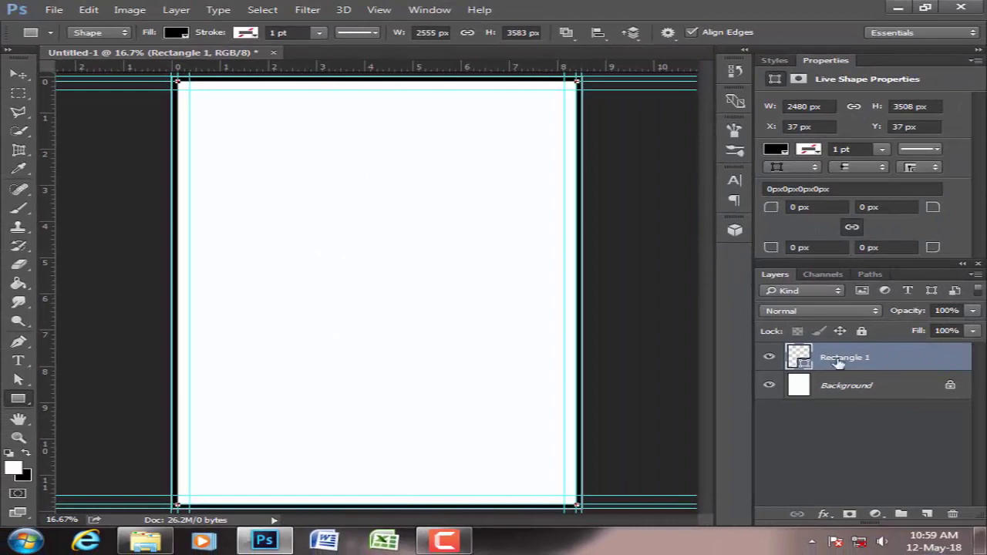
Rename the Rectangle 1 layer to 'Bleed'.
double_click(843, 358)
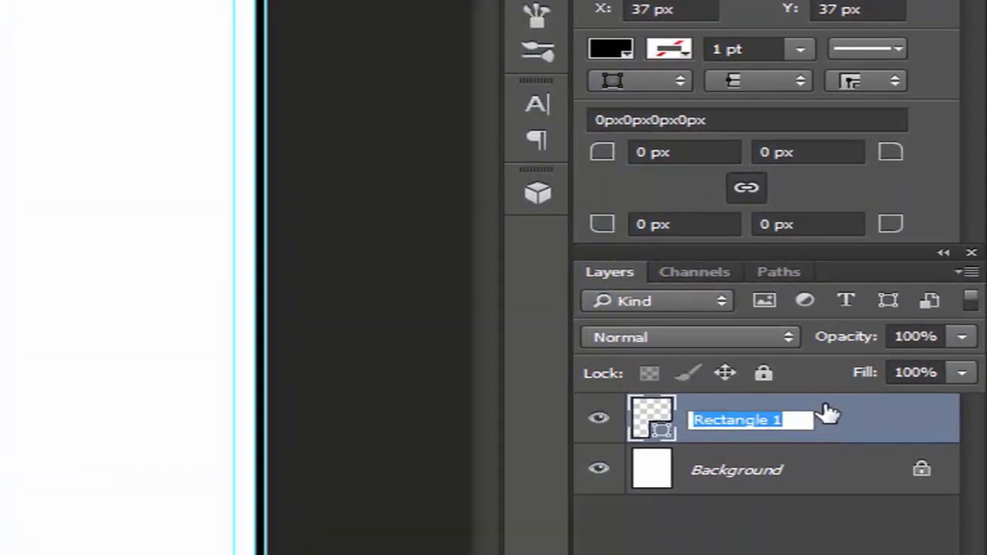
text(Bleed)
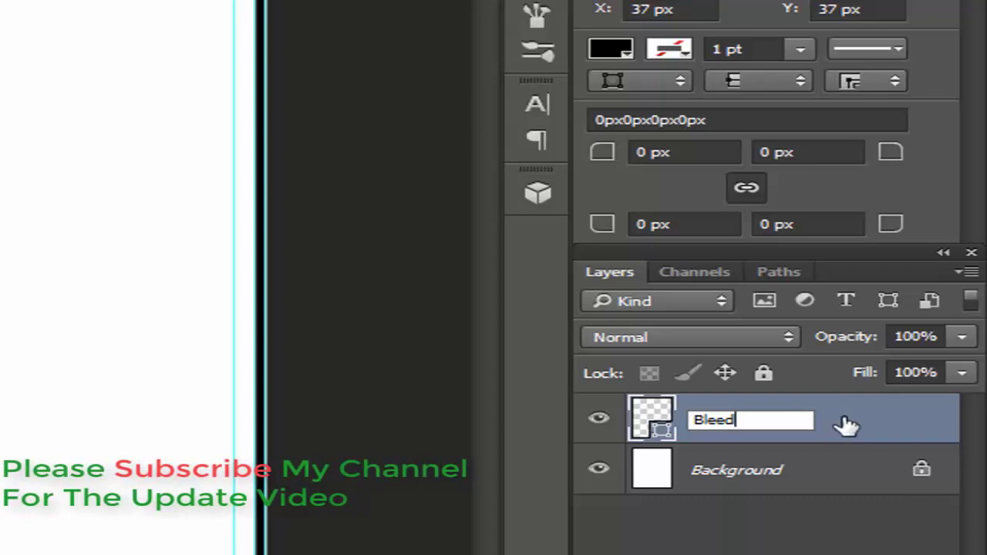
key(Return)
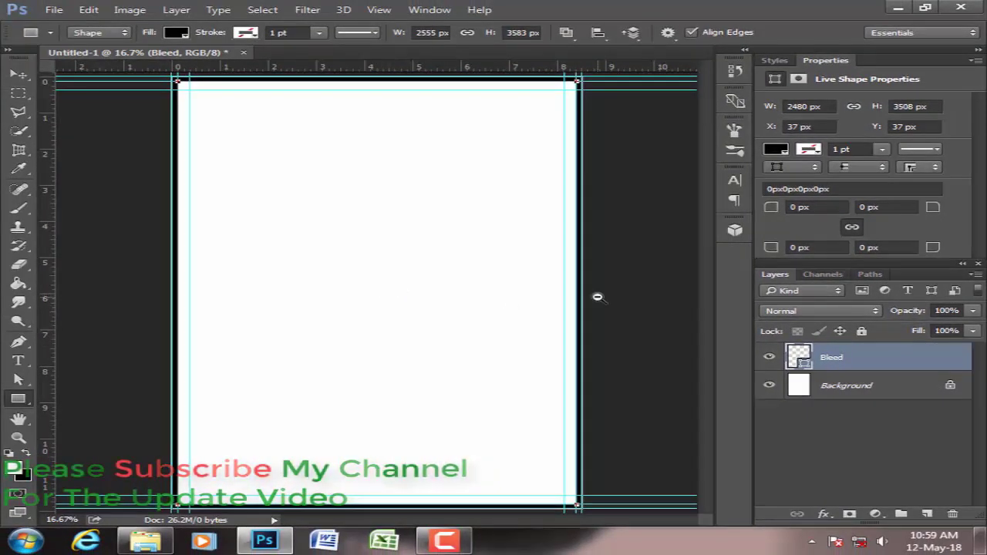
Zoom in on the bleed border at the right page edge, zoom back out, then hide Bleed.
click(576, 289)
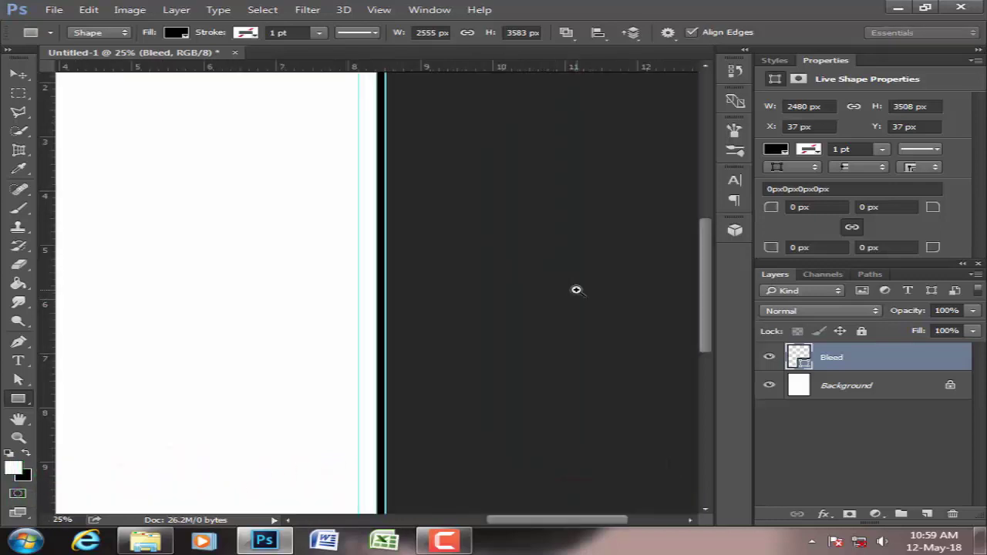
click(359, 271)
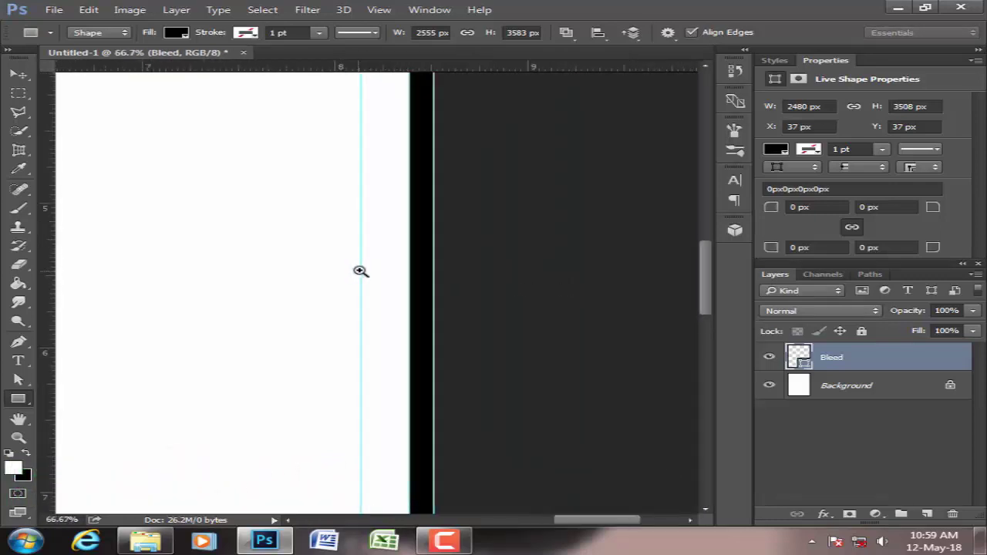
click(360, 271)
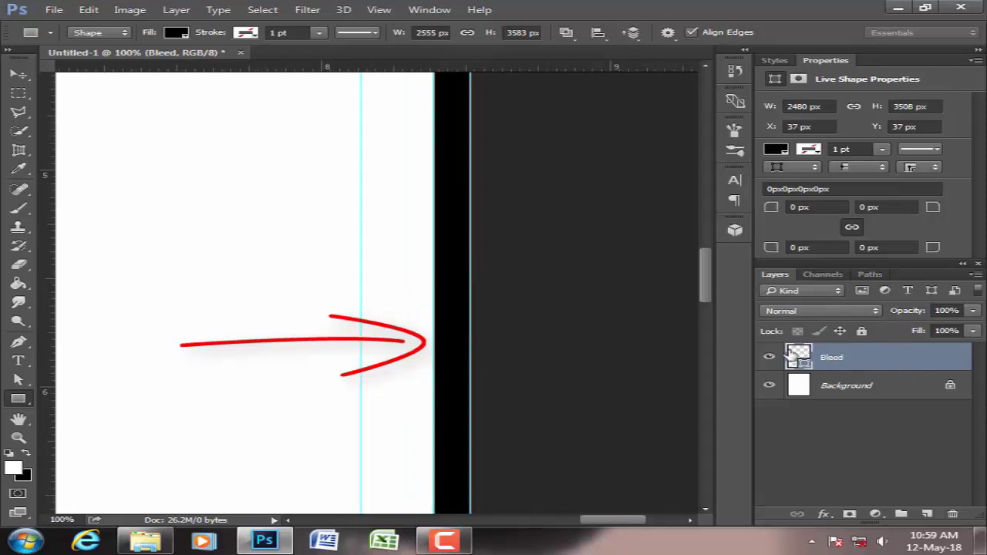
alt+click(444, 297)
alt+click(444, 297)
alt+click(444, 297)
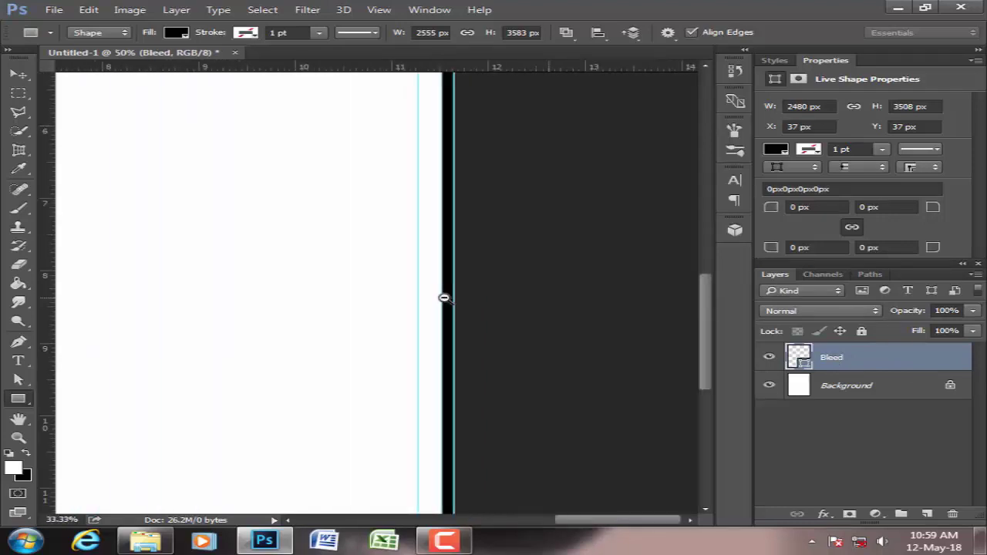
alt+click(444, 298)
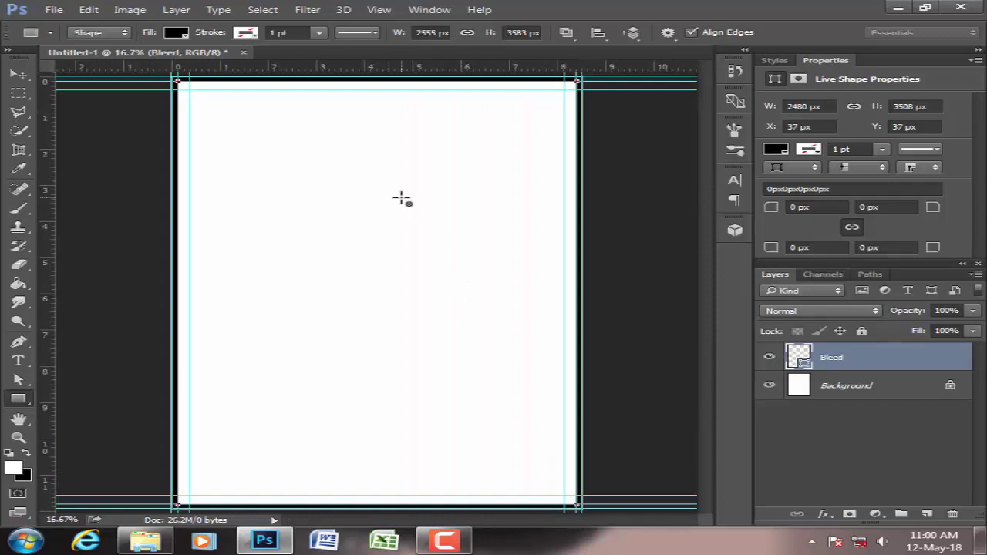
click(771, 357)
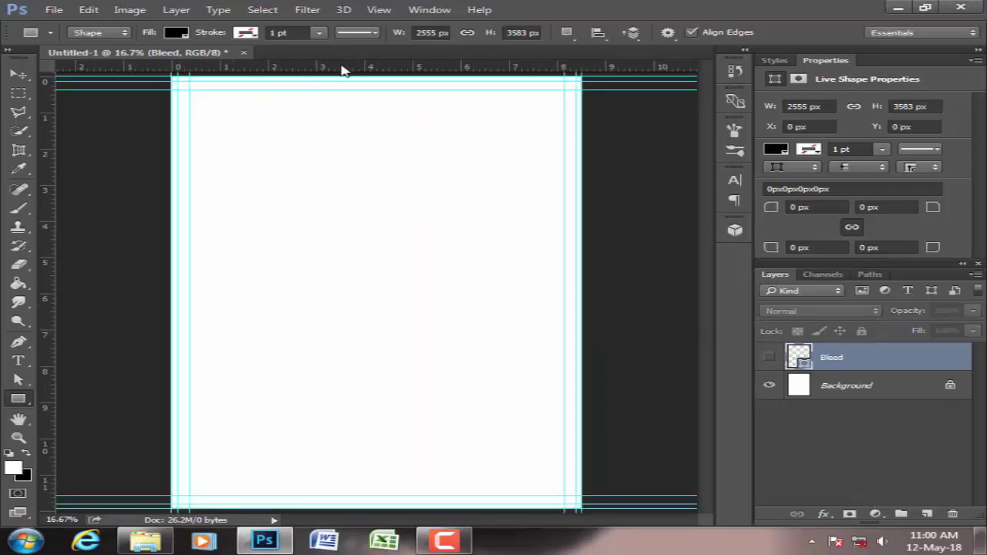
Add margin guides: a top guide at about 0.82 in, a left guide at 0.84 in, and a right-side vertical guide.
click(18, 74)
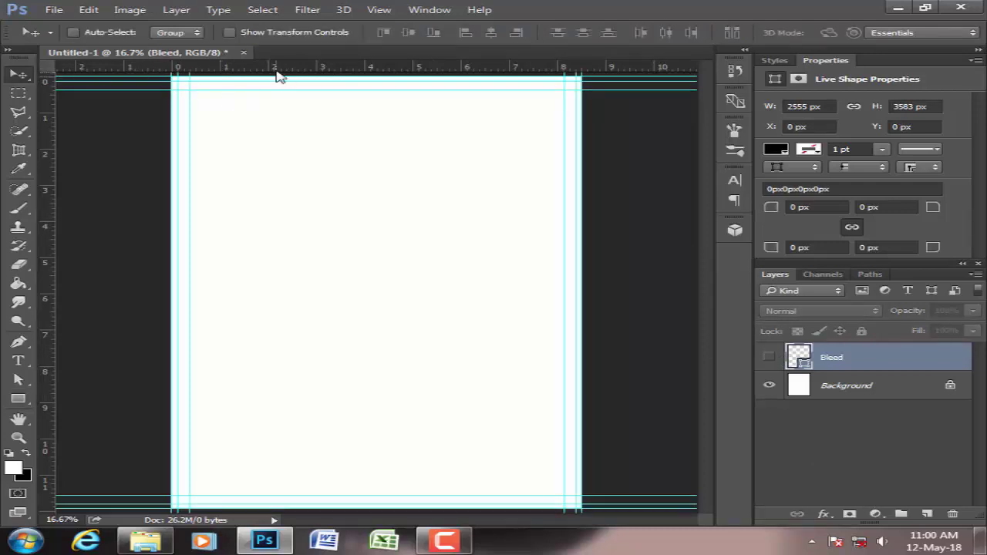
drag(285, 72, 287, 105)
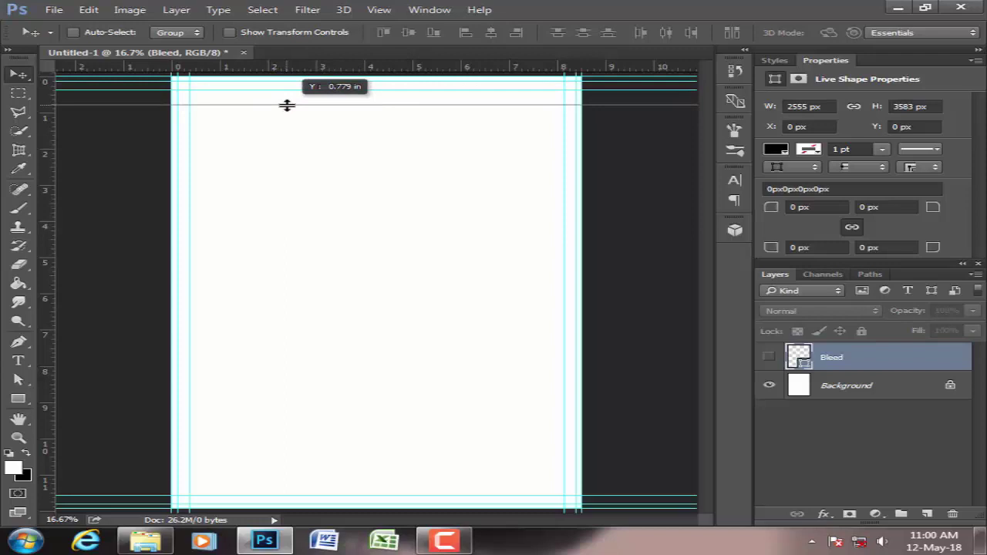
drag(287, 105, 287, 102)
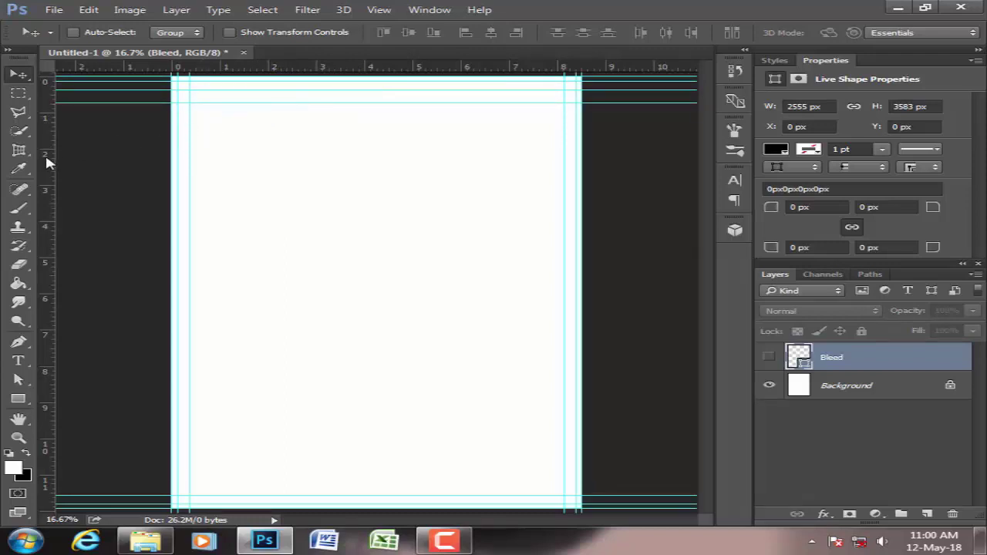
drag(44, 159, 212, 171)
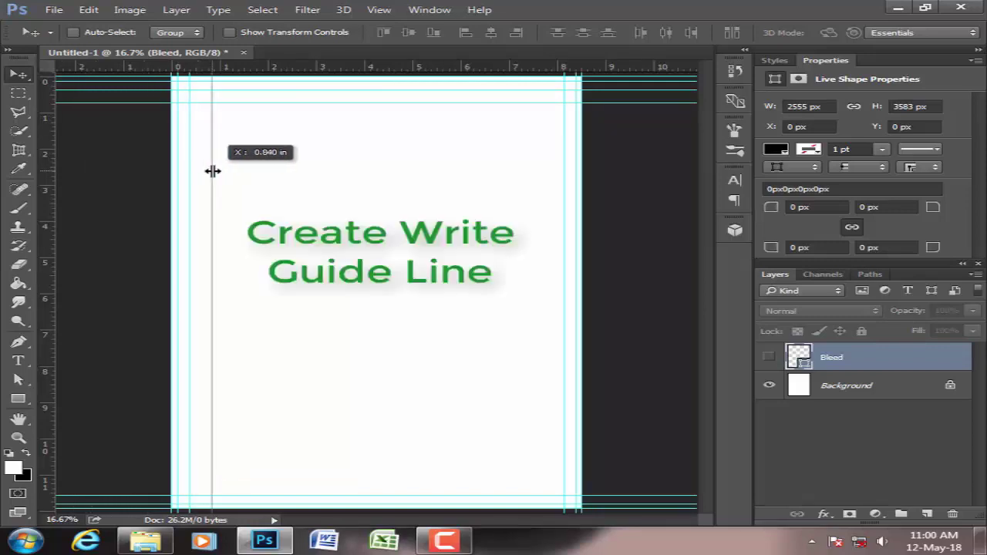
drag(213, 171, 212, 170)
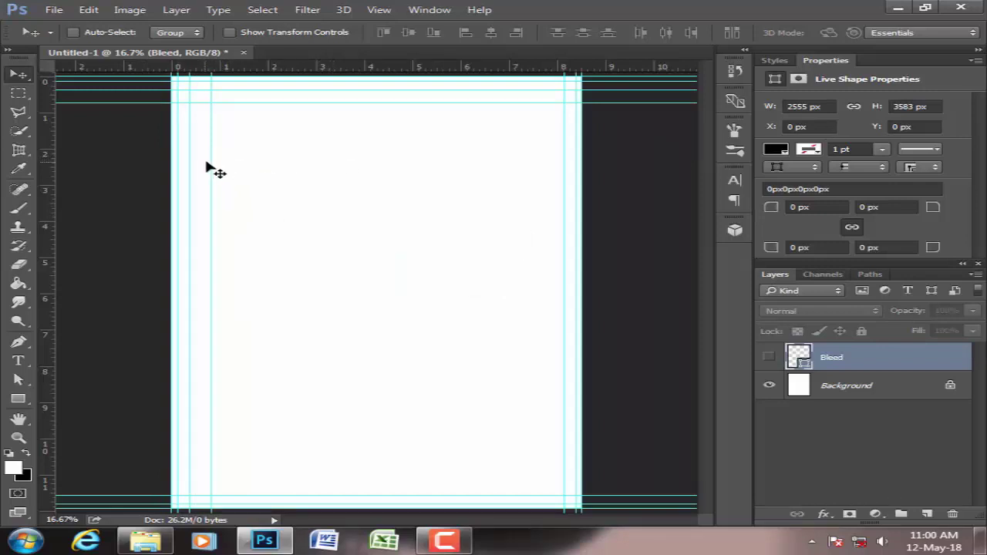
mouse_move(211, 168)
mouse_down()
mouse_move(87, 167)
mouse_move(53, 176)
mouse_move(220, 180)
mouse_up()
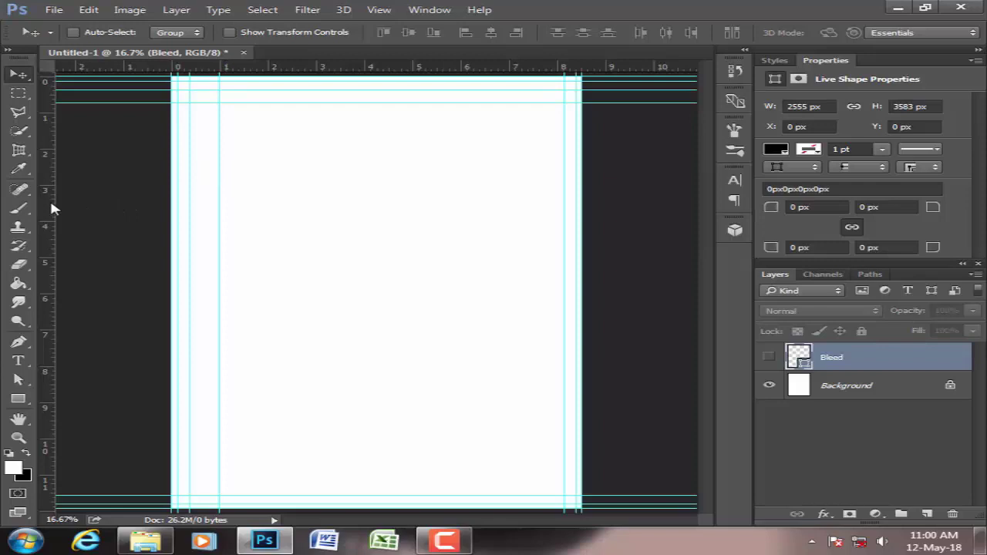
mouse_move(52, 205)
mouse_down()
mouse_move(555, 229)
mouse_move(527, 225)
mouse_up()
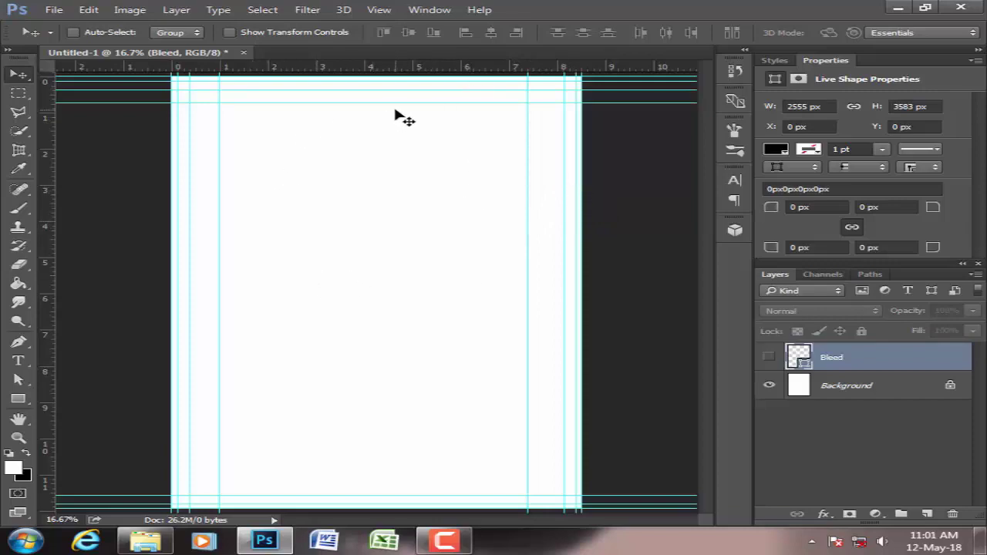
Open Desktop > sdl > PTGAJA LOGO.jpg and convert its locked Background into Layer 0.
click(53, 9)
click(70, 37)
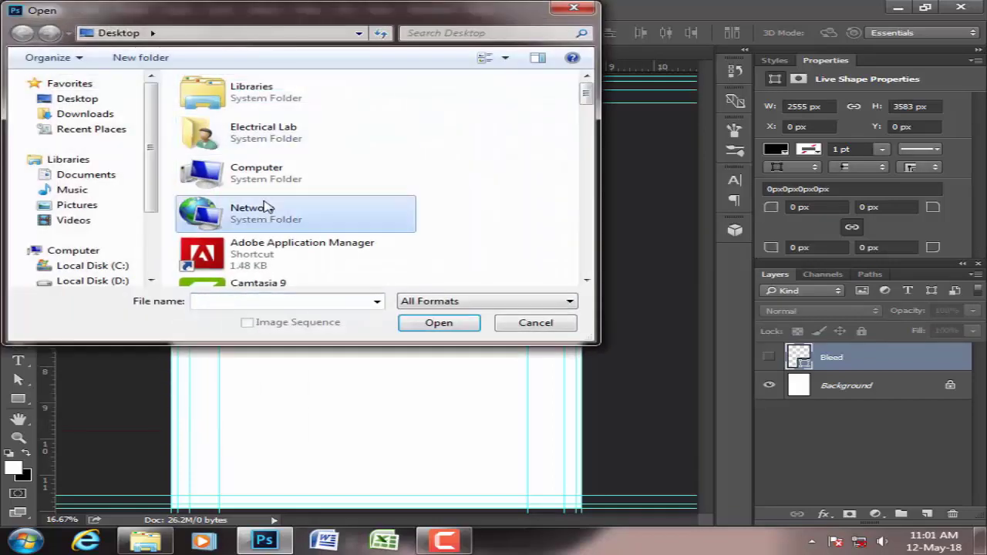
scroll(264, 206, down, 3)
scroll(265, 206, down, 3)
scroll(264, 185, up, 2)
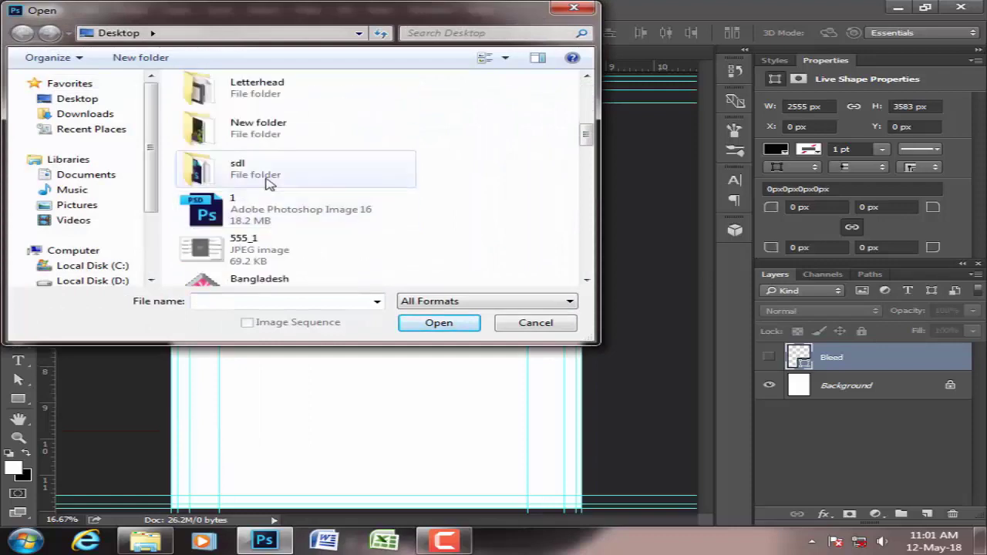
double_click(266, 176)
click(247, 225)
scroll(246, 226, down, 2)
click(462, 222)
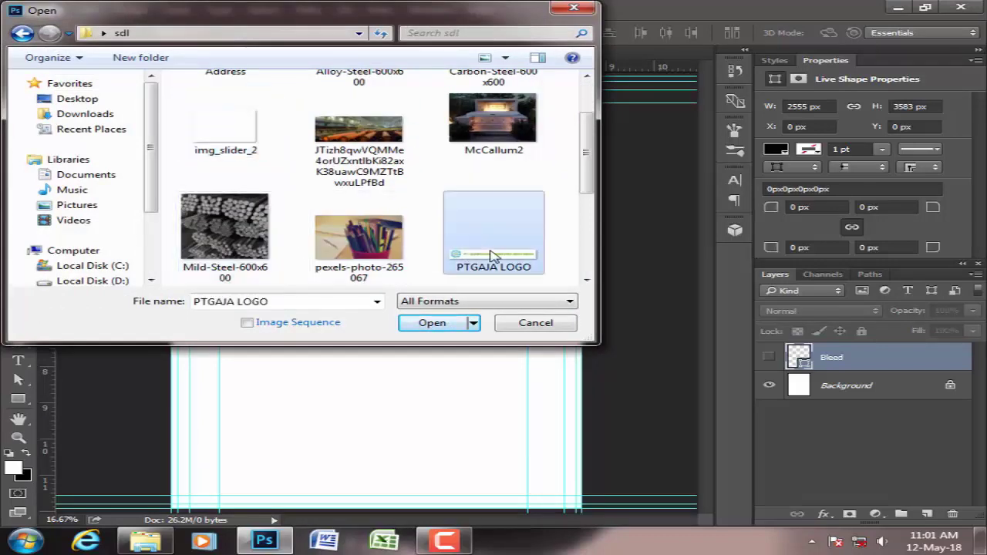
double_click(462, 222)
click(954, 350)
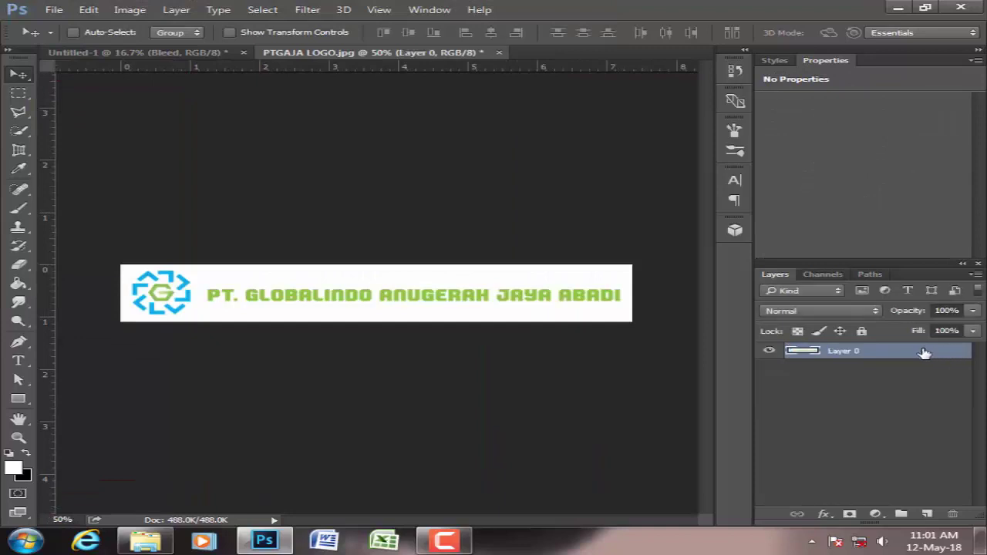
Bring the PTGAJA logo into Untitled-1, scale it to roughly 152–167%, and set it top-left inside the margins.
mouse_move(498, 311)
mouse_down()
mouse_move(244, 128)
mouse_move(359, 162)
mouse_move(334, 125)
mouse_up()
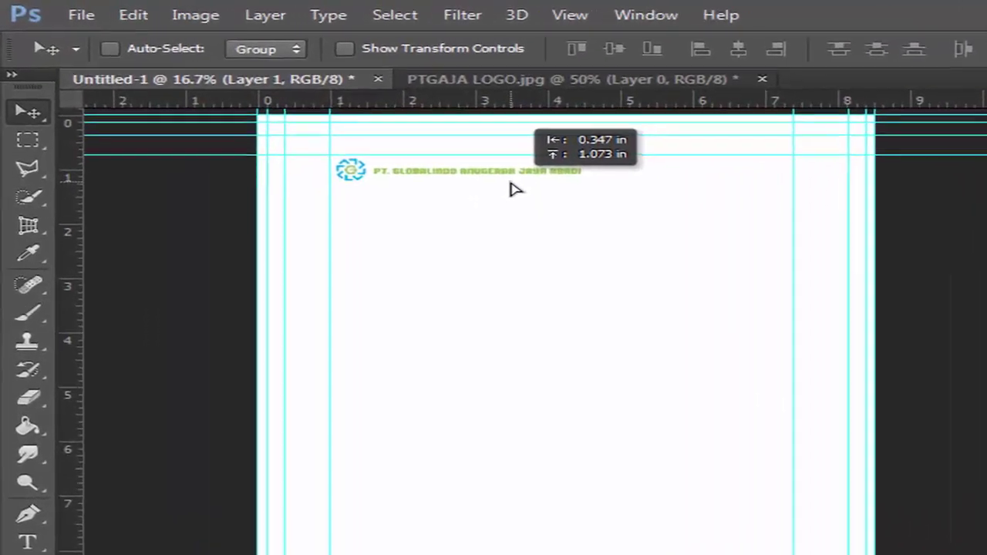
drag(540, 202, 558, 203)
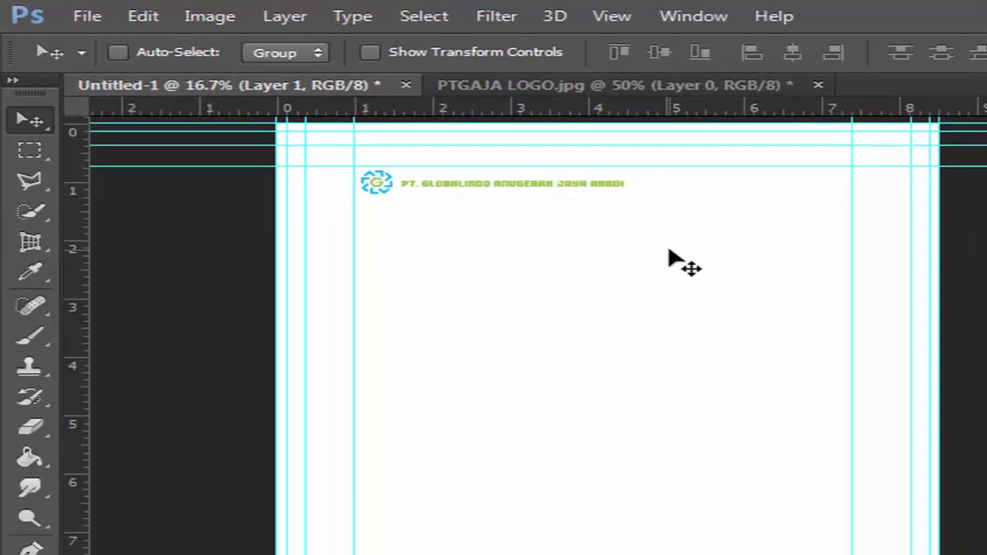
key(ctrl)
key(ctrl+t)
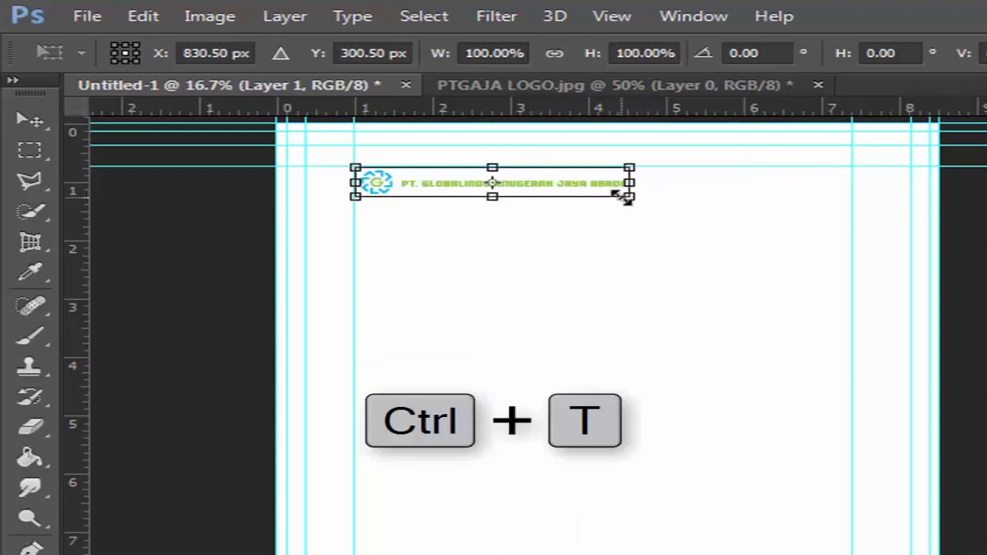
drag(629, 197, 714, 208)
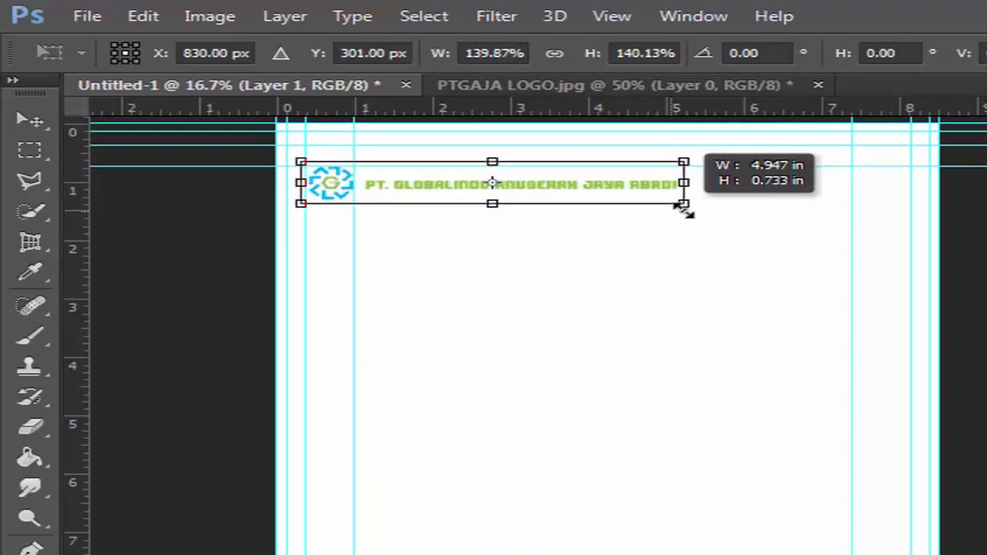
drag(621, 186, 709, 194)
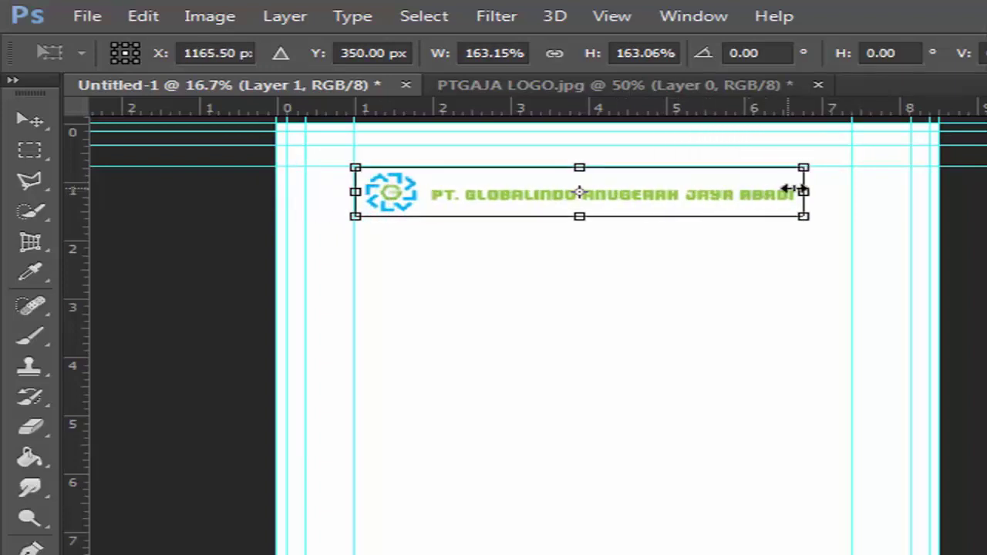
drag(803, 192, 773, 192)
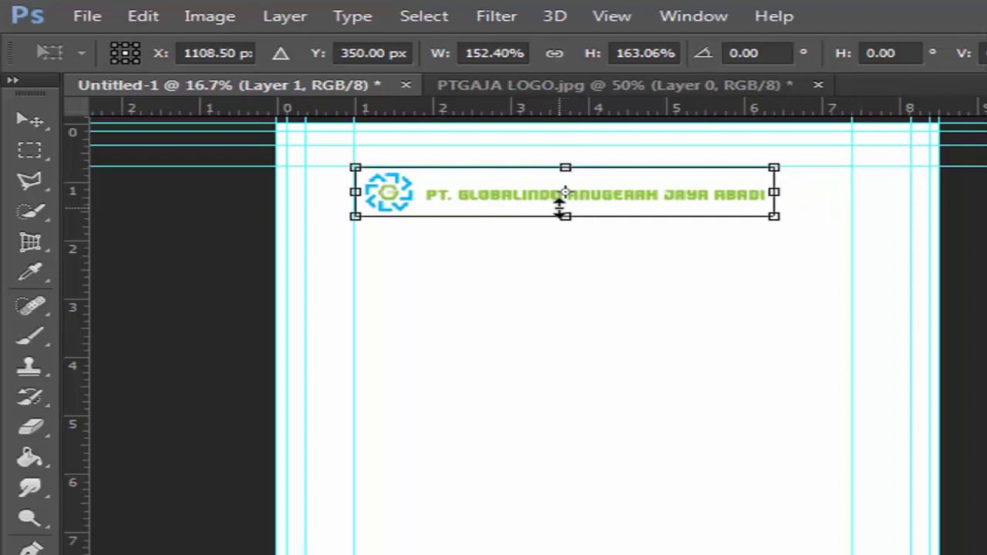
drag(562, 216, 565, 217)
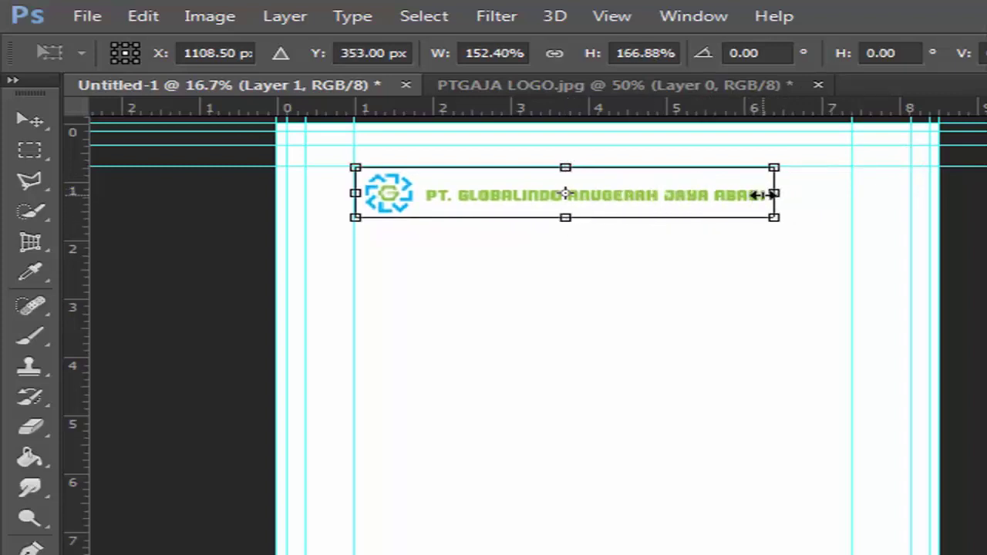
drag(773, 195, 780, 195)
key(Return)
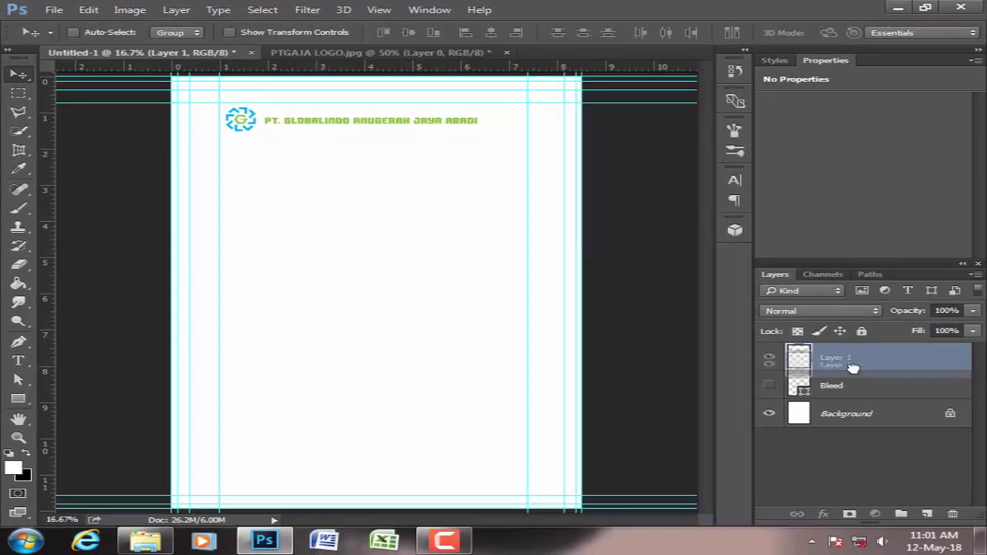
Drag Layer 1 below the Bleed layer and rename it 'Logo'.
drag(854, 364, 860, 396)
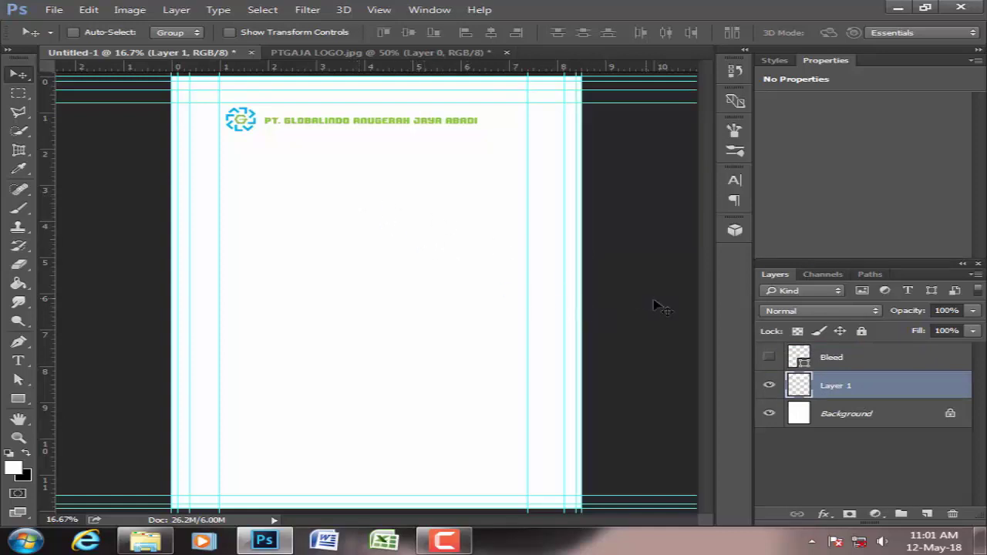
double_click(833, 386)
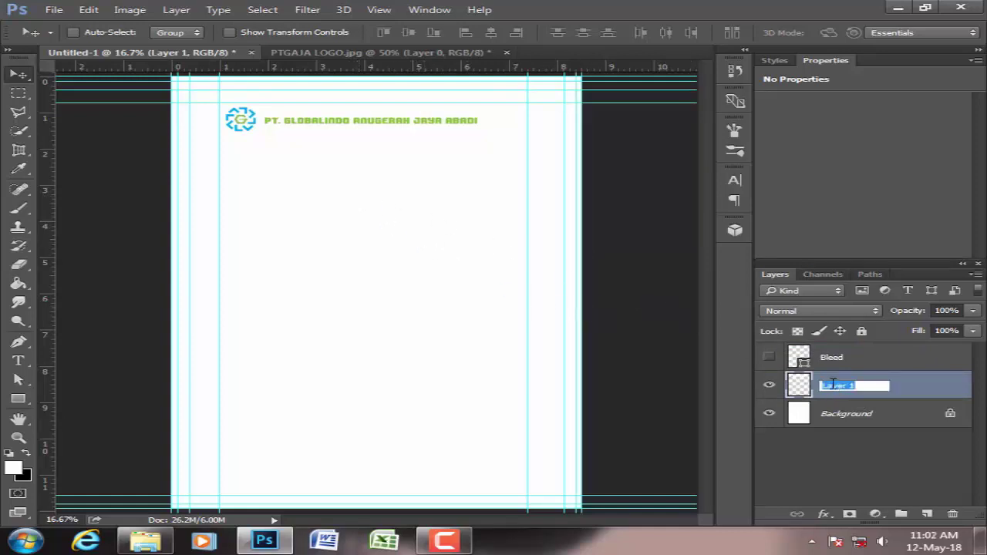
text(Logo)
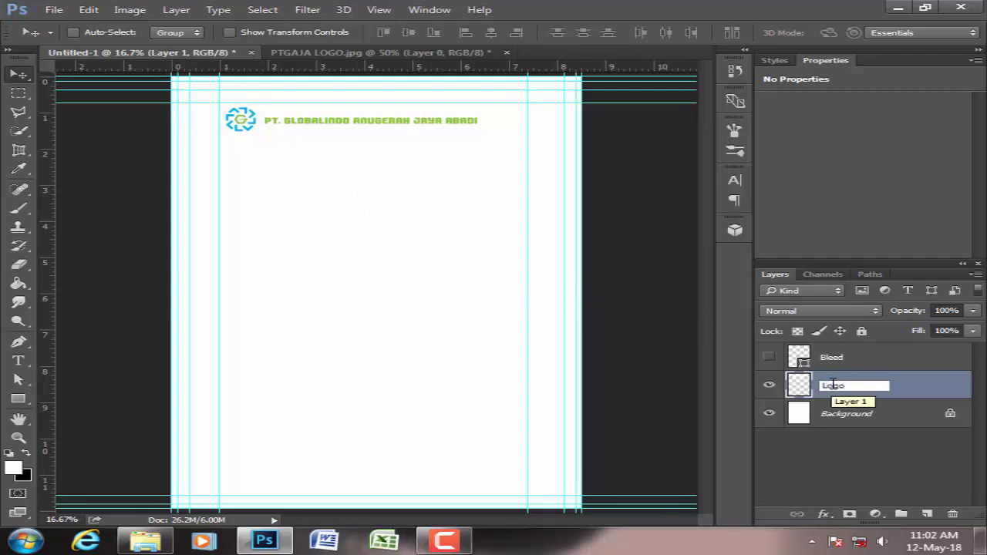
key(Return)
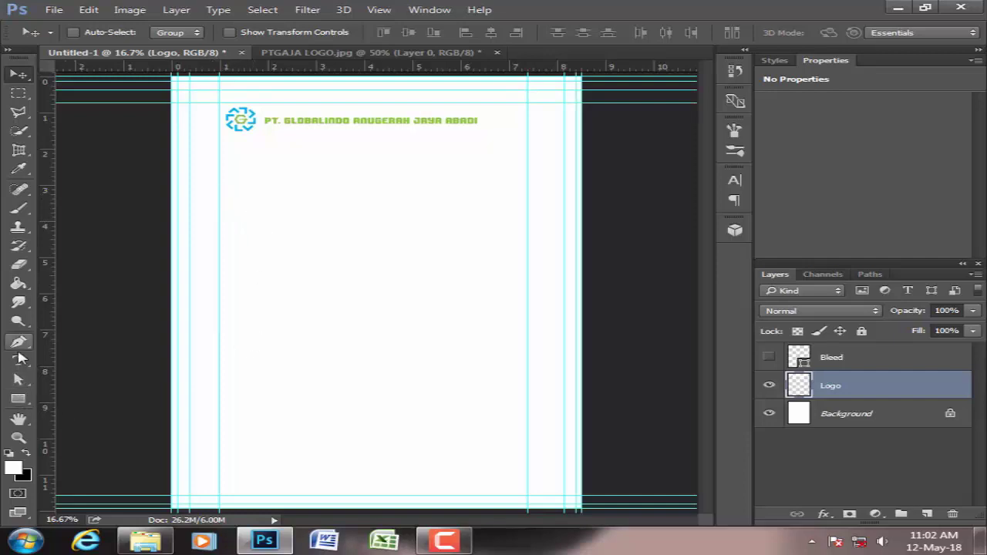
Draw Rectangle 1, a 2687 × 570 px shape about 1.9 in tall across the page bottom.
click(18, 344)
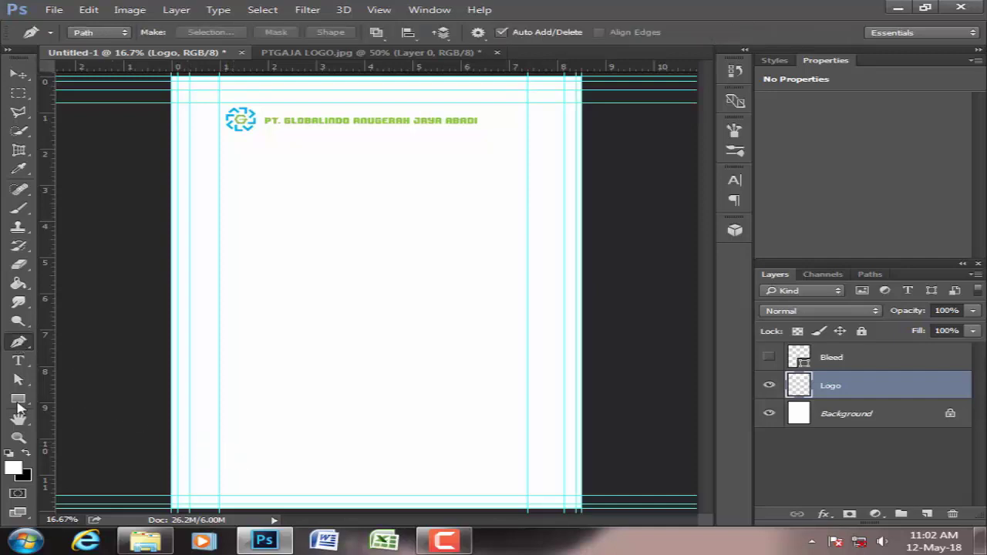
click(19, 400)
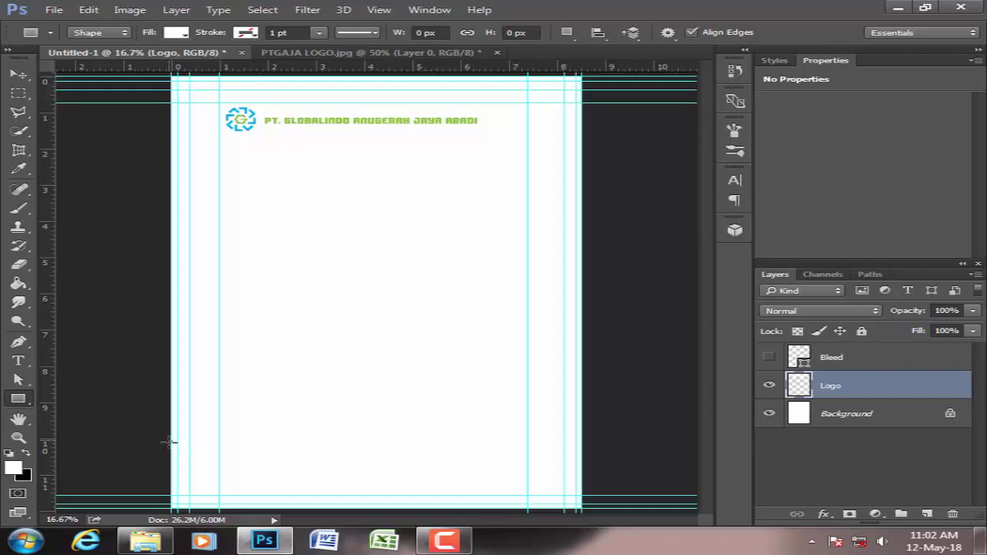
drag(171, 442, 577, 537)
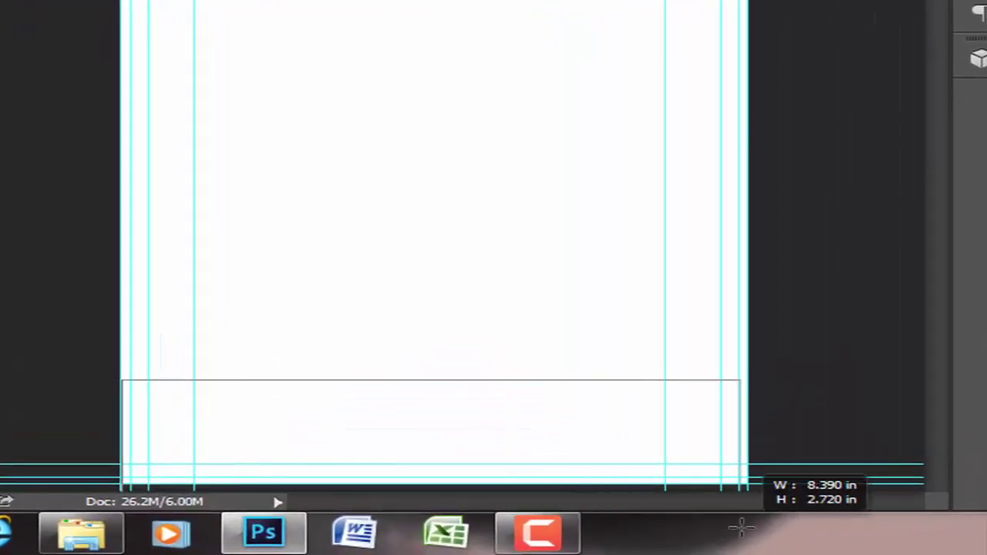
mouse_move(741, 528)
mouse_down()
mouse_move(760, 487)
mouse_move(780, 487)
mouse_up()
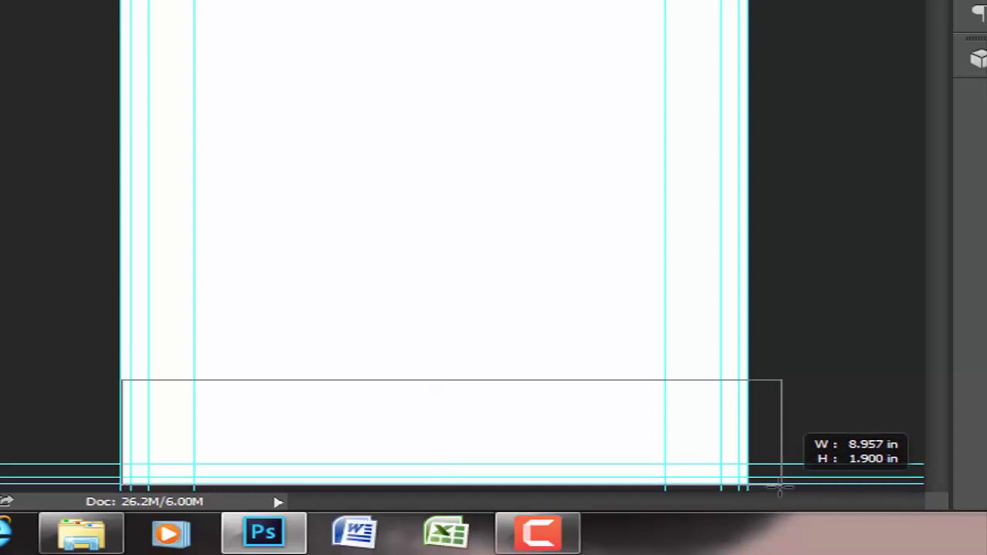
drag(780, 488, 780, 487)
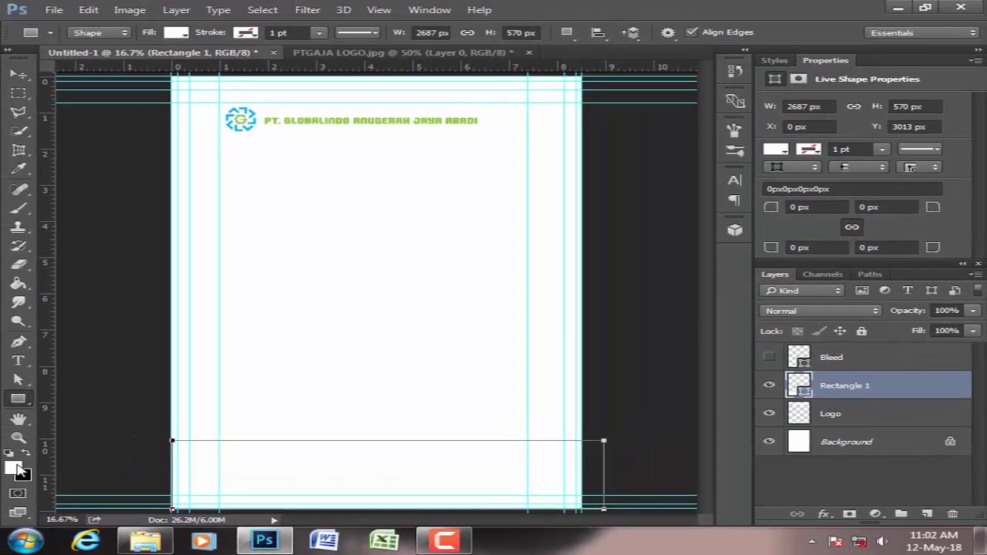
Fill Rectangle 1 with a deeper green sampled from the logo, around #74b216.
click(14, 467)
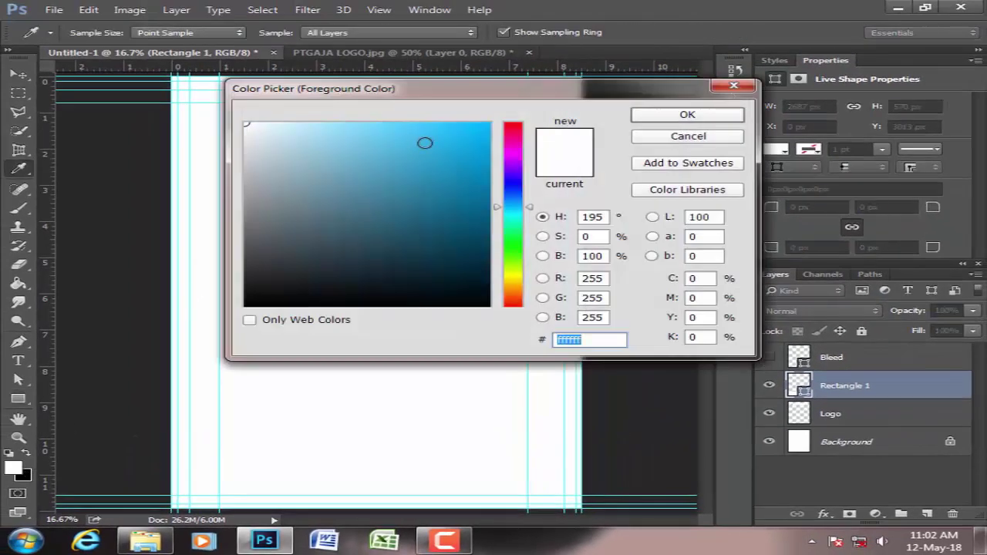
click(673, 134)
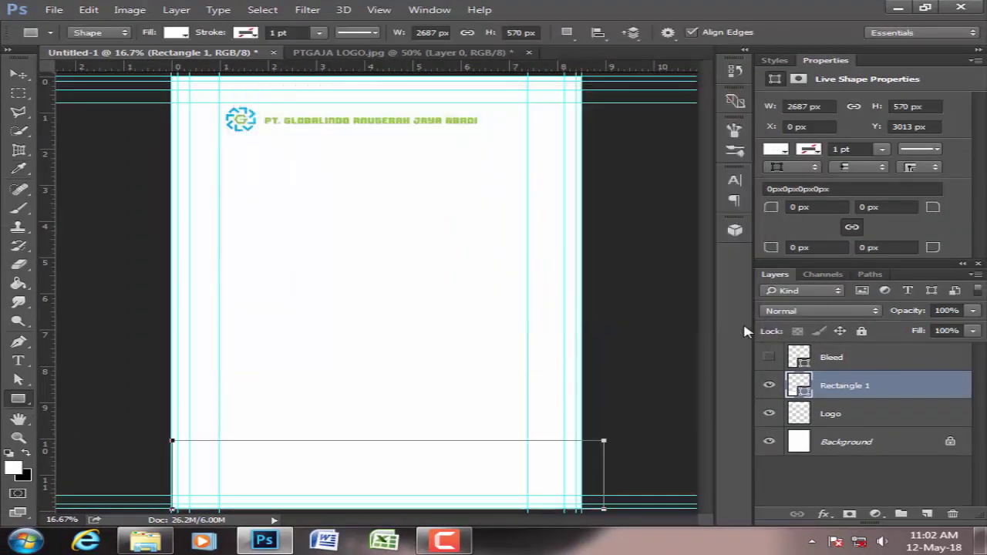
double_click(804, 393)
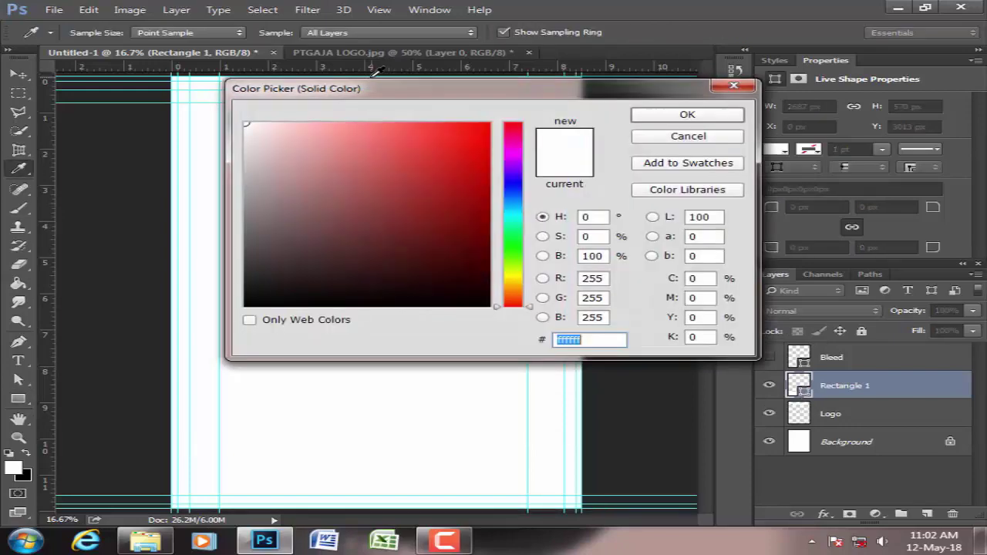
drag(379, 97, 647, 114)
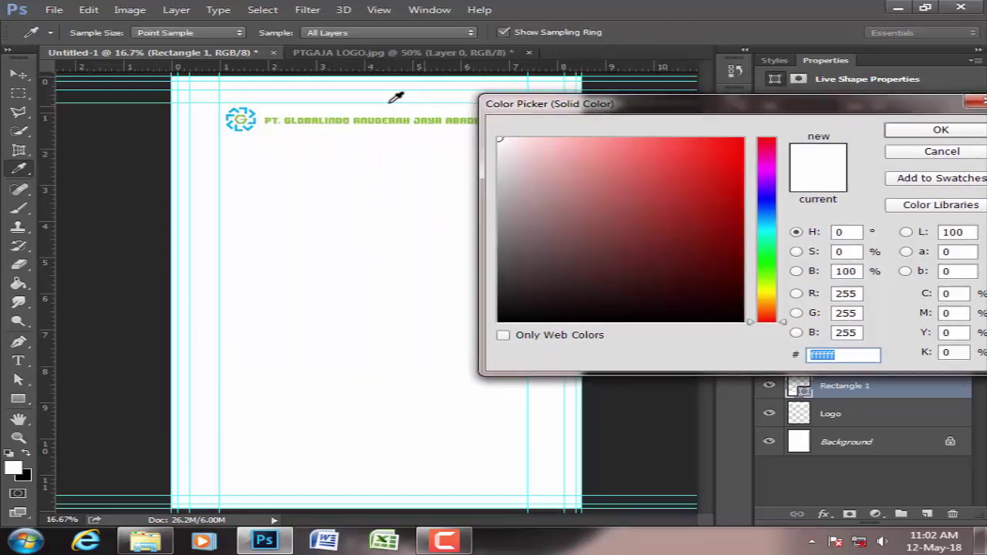
click(269, 119)
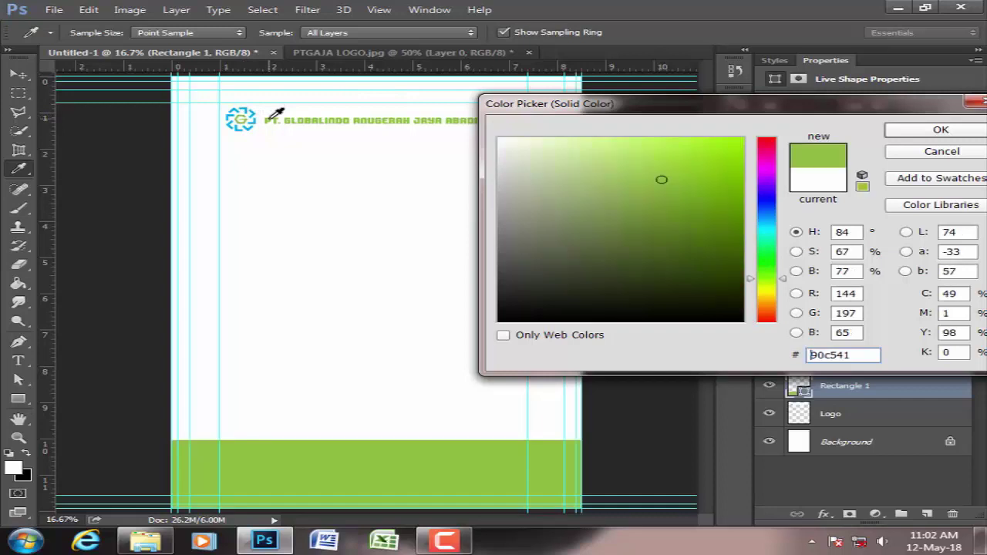
drag(709, 194, 733, 191)
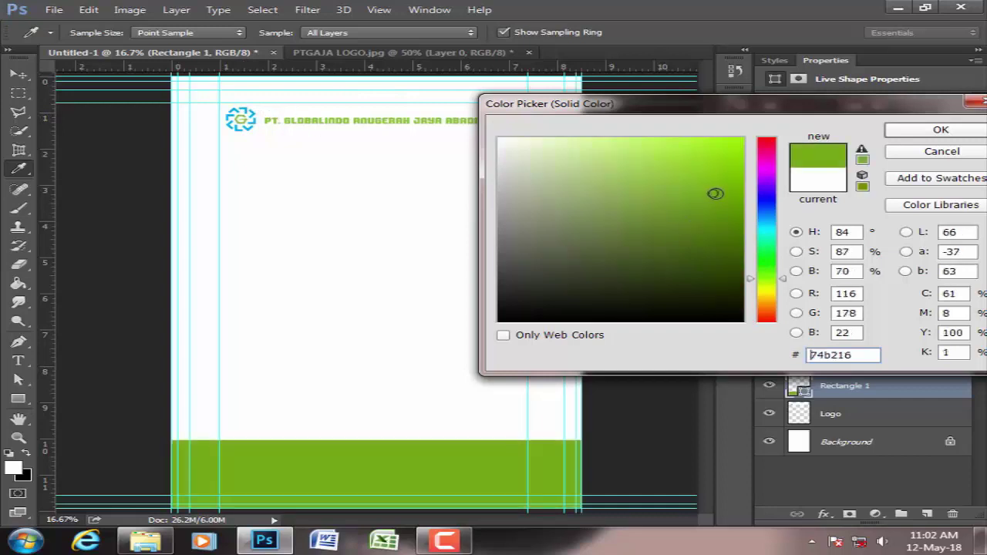
click(936, 131)
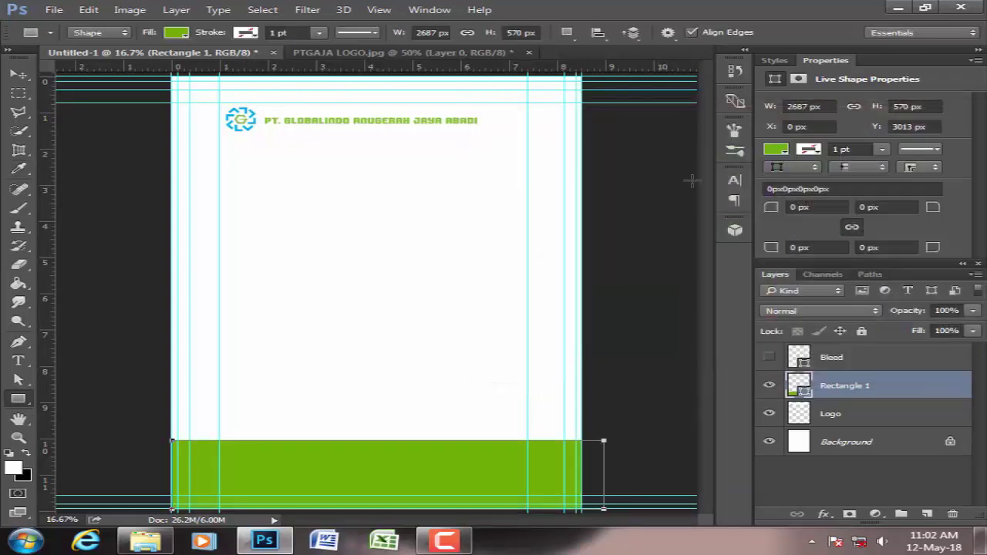
Delete Rectangle 1's bottom-left anchor, converting it to a path slanting up toward the right edge.
click(843, 416)
click(853, 391)
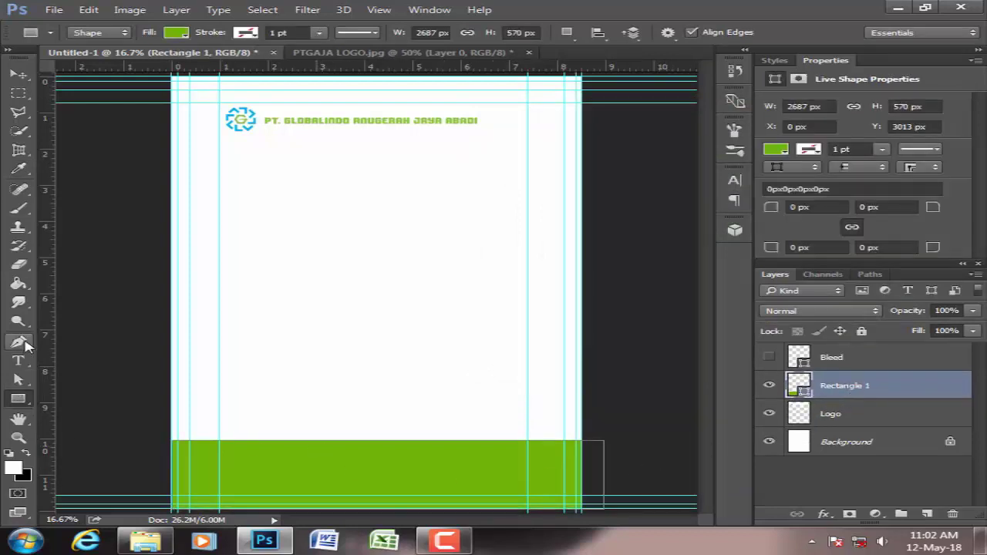
click(23, 343)
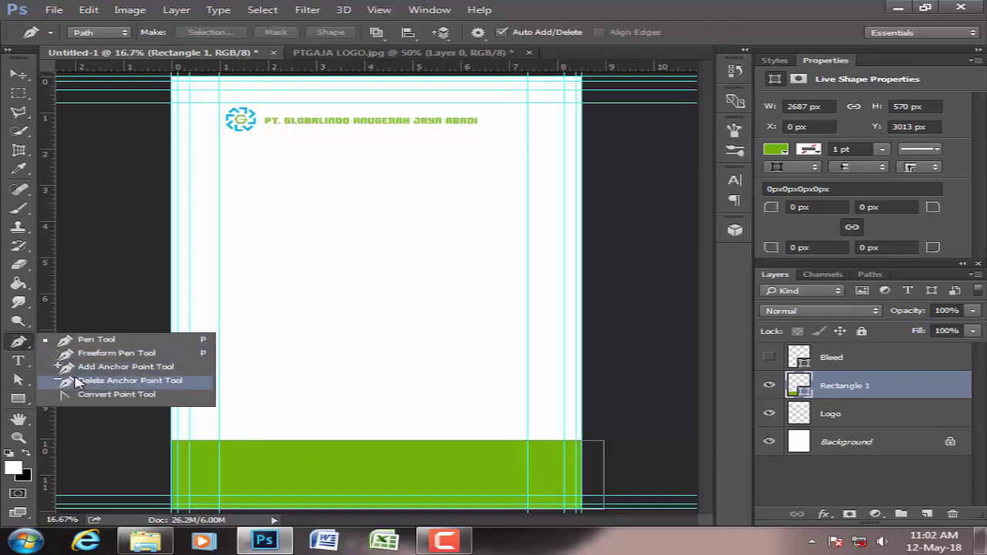
click(77, 380)
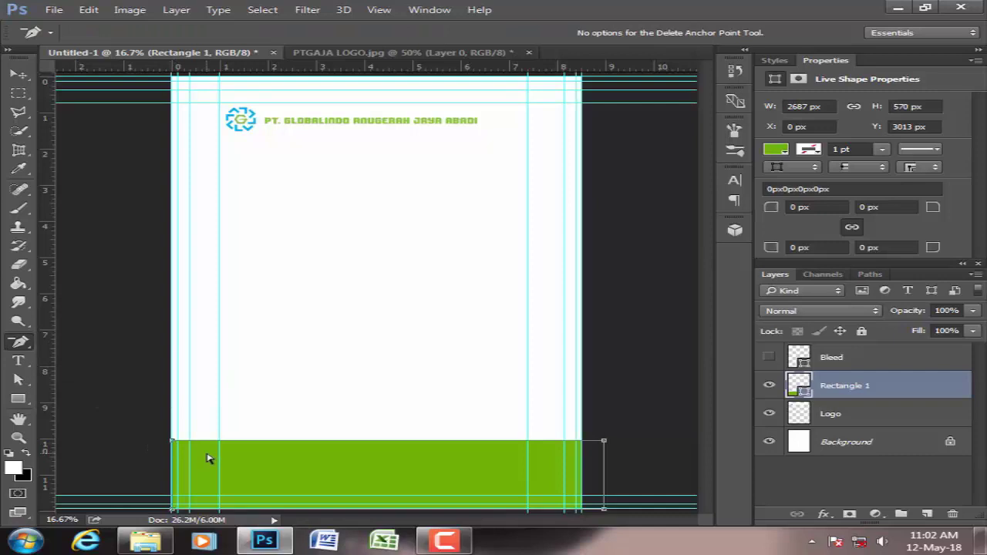
click(174, 443)
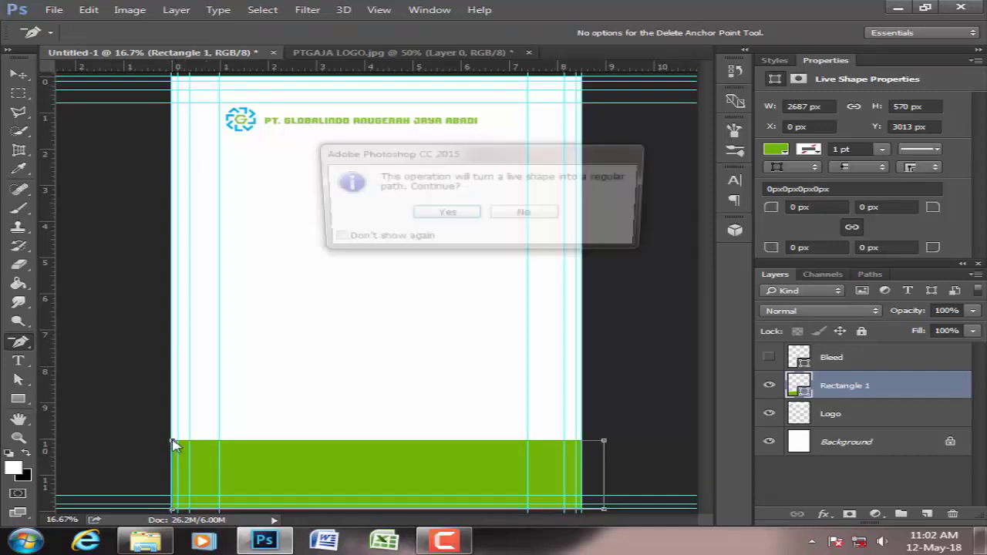
click(444, 217)
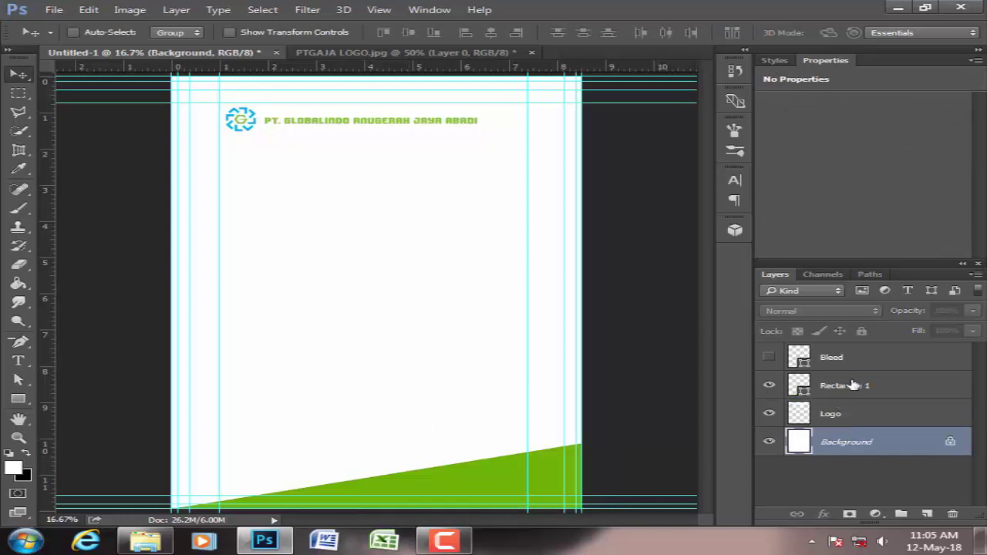
click(838, 387)
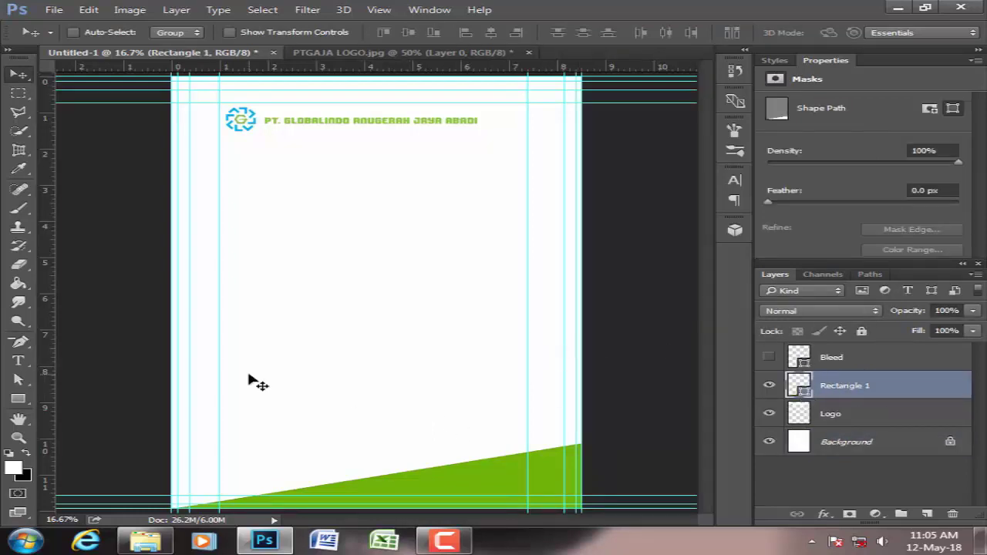
Draw Rectangle 2, a 2693 × 636 px rectangle over the page bottom.
click(19, 399)
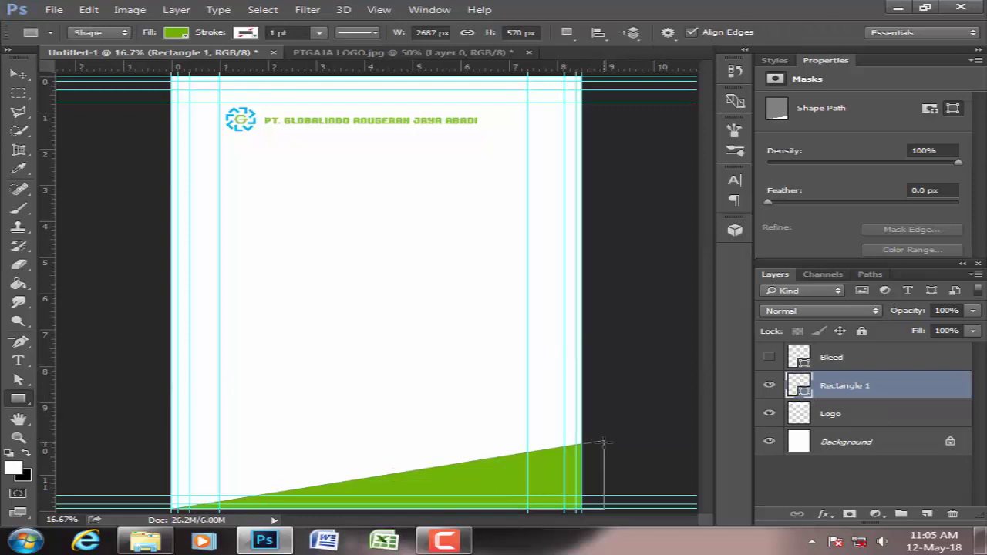
drag(604, 442, 152, 539)
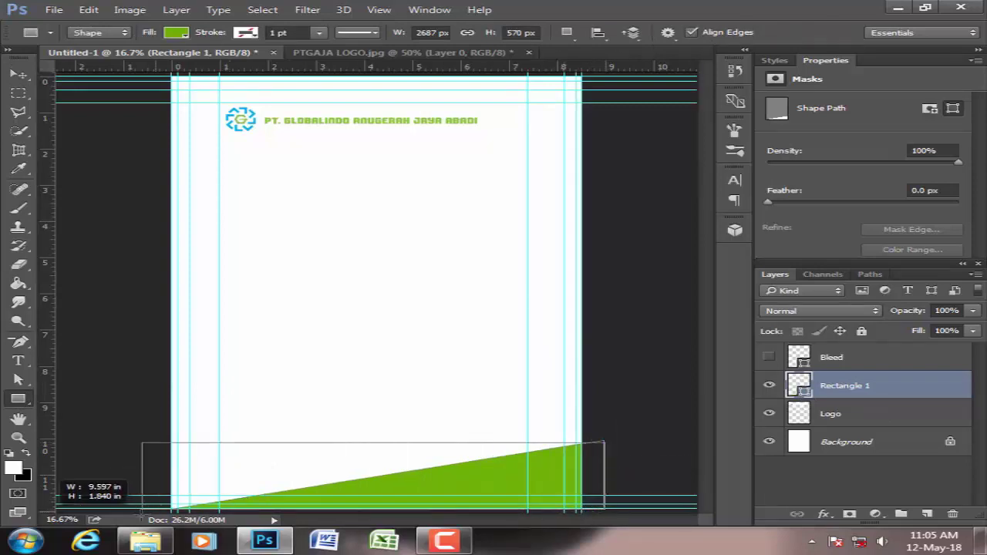
drag(152, 510, 176, 523)
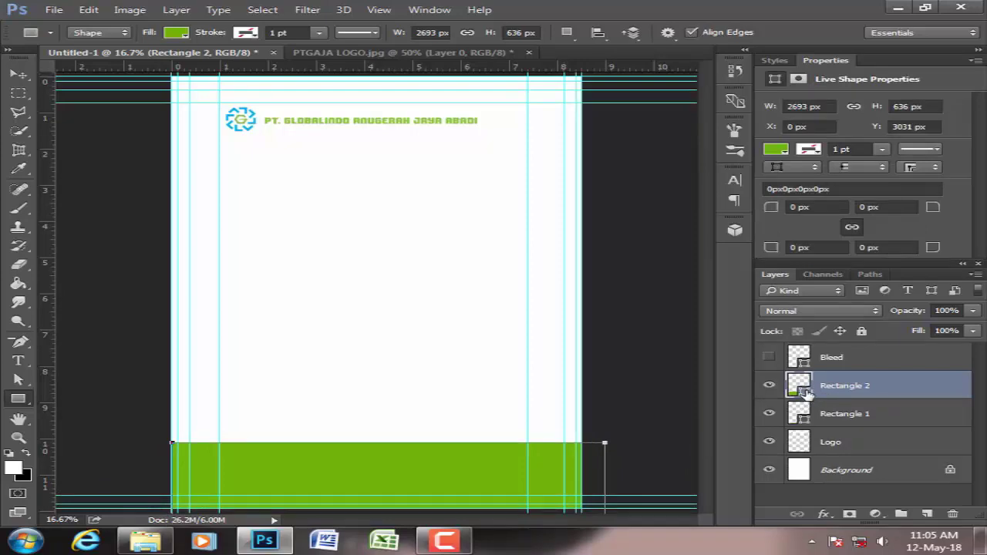
Fill Rectangle 2 with the cyan blue sampled from the logo.
click(775, 150)
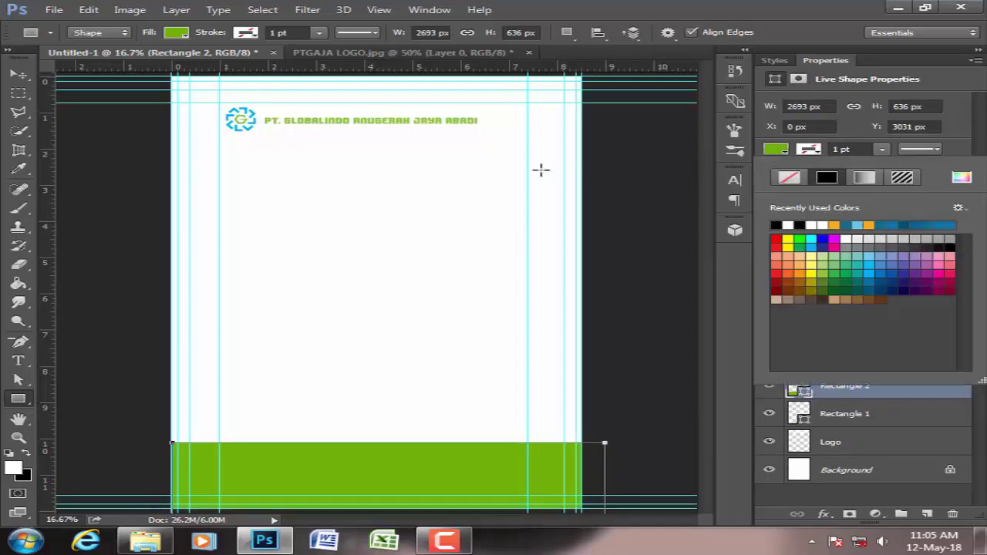
double_click(798, 390)
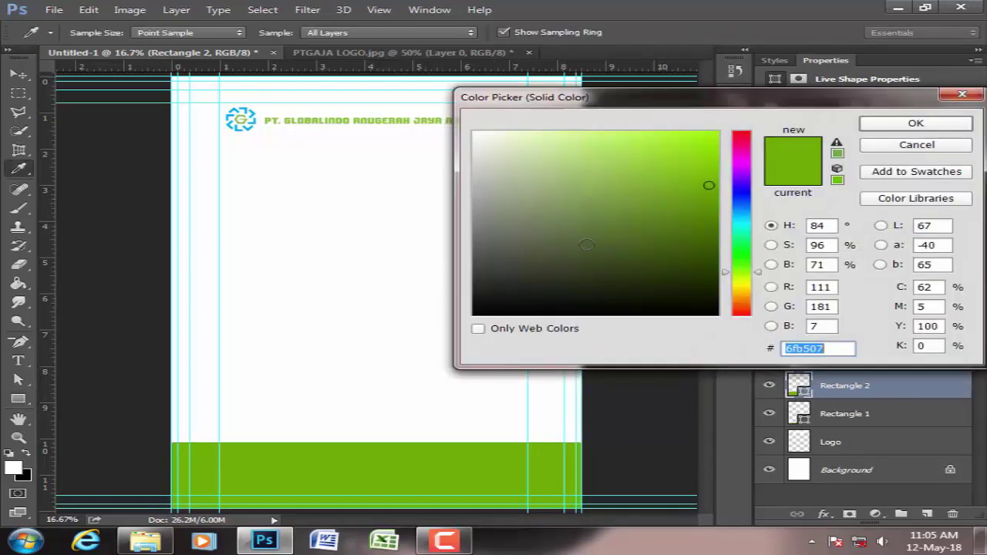
click(254, 109)
click(917, 124)
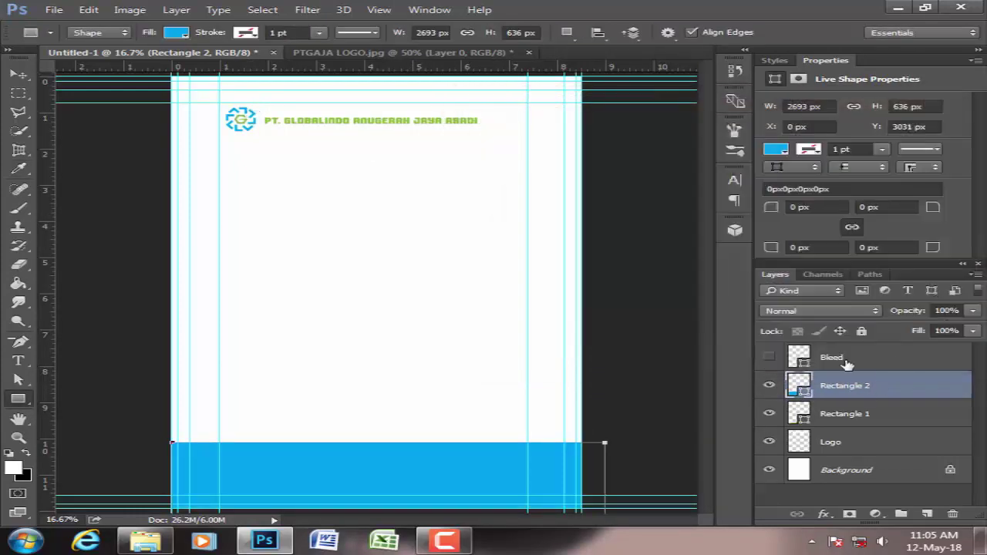
Delete Rectangle 2's bottom-left anchor, converting it into a sloped path.
click(859, 413)
click(19, 343)
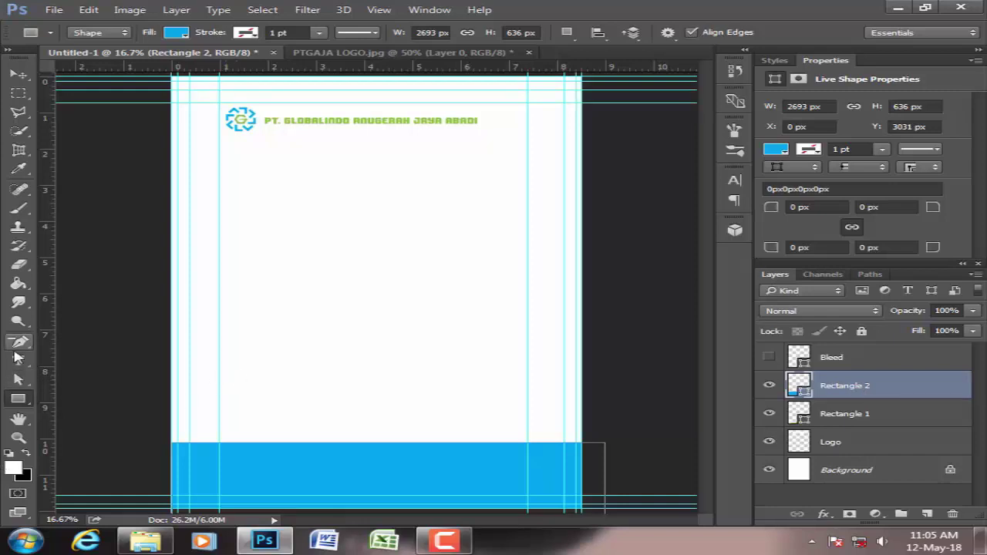
click(174, 445)
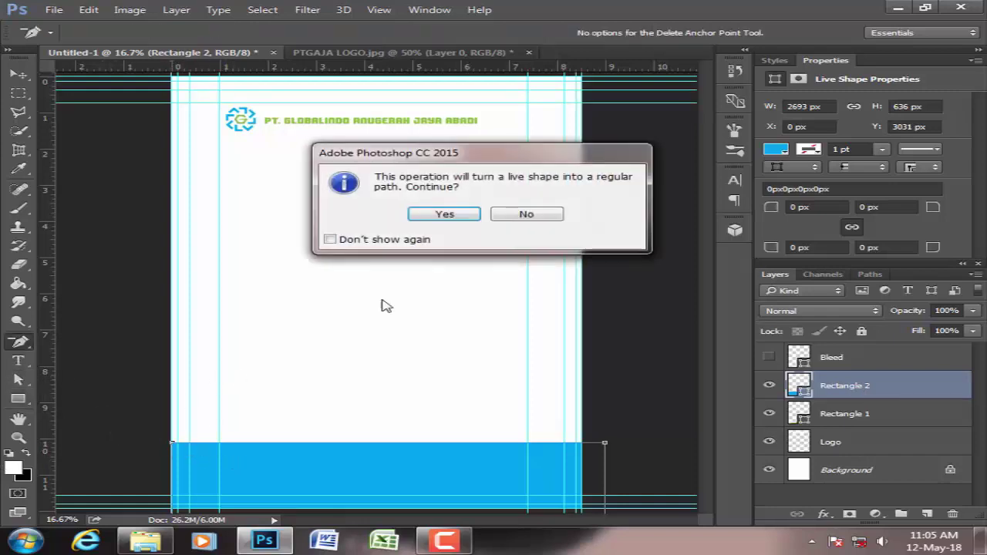
click(458, 216)
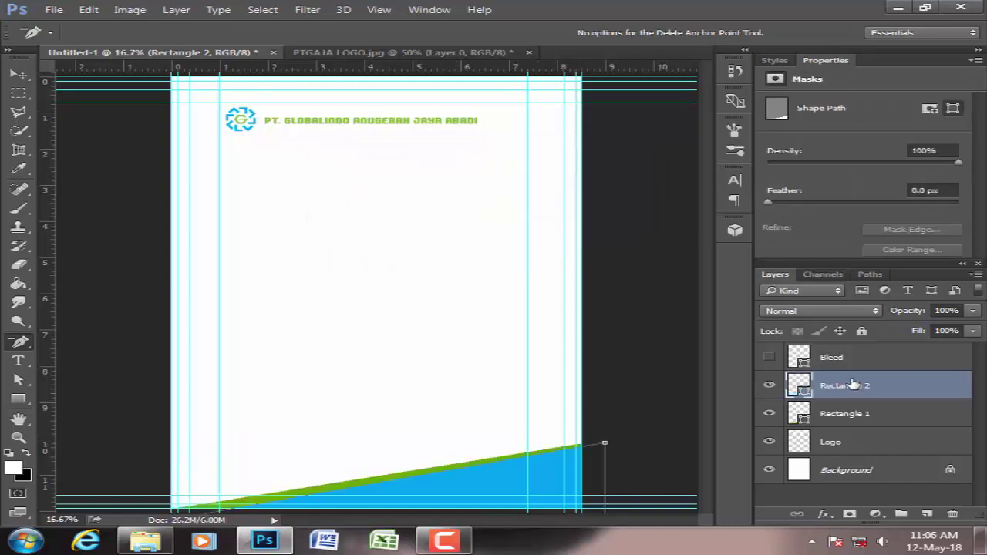
Flatten the blue wedge with Free Transform so a green stripe shows above it.
key(ctrl+t)
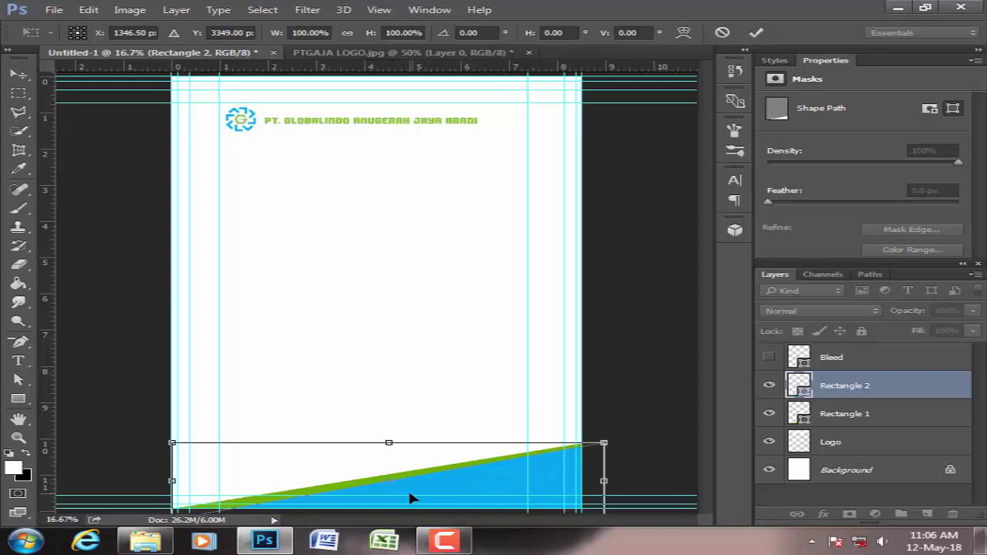
drag(411, 490, 412, 478)
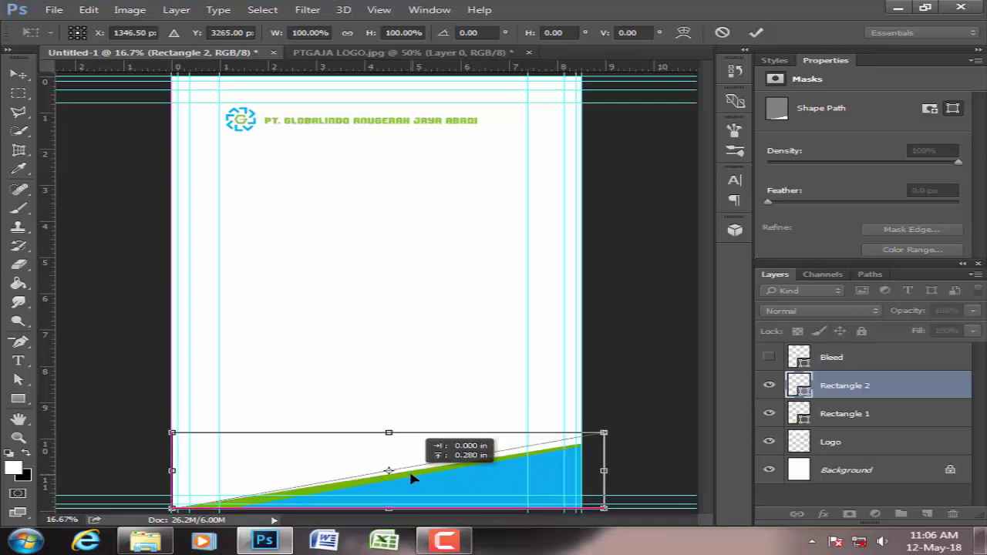
drag(389, 433, 390, 460)
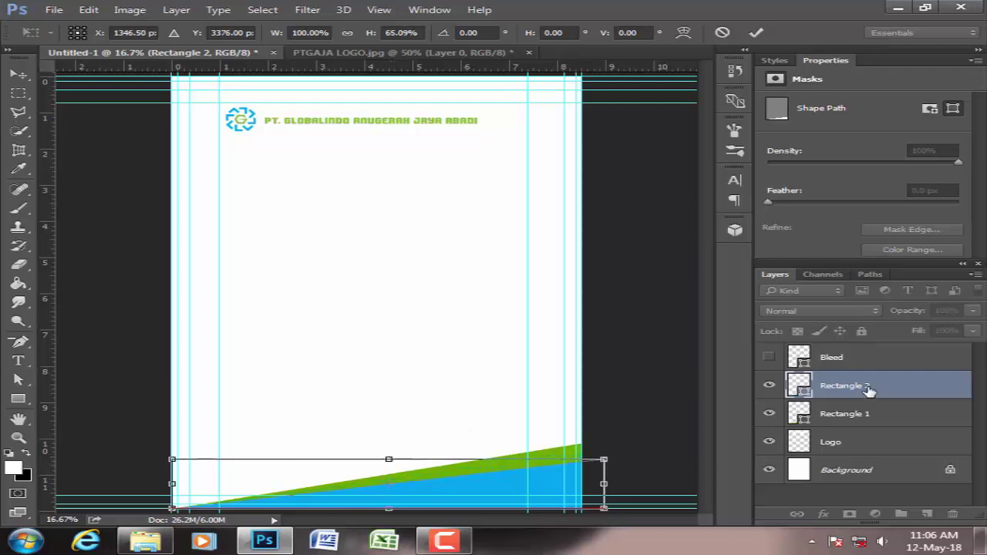
key(Return)
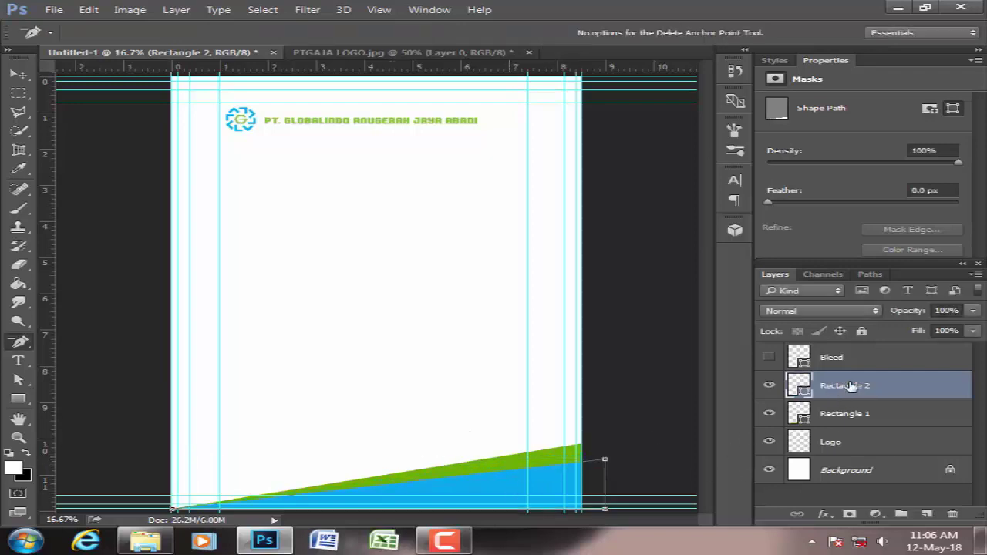
Free Transform both footer wedges together and rotate them to -10°.
shift+click(848, 414)
key(v)
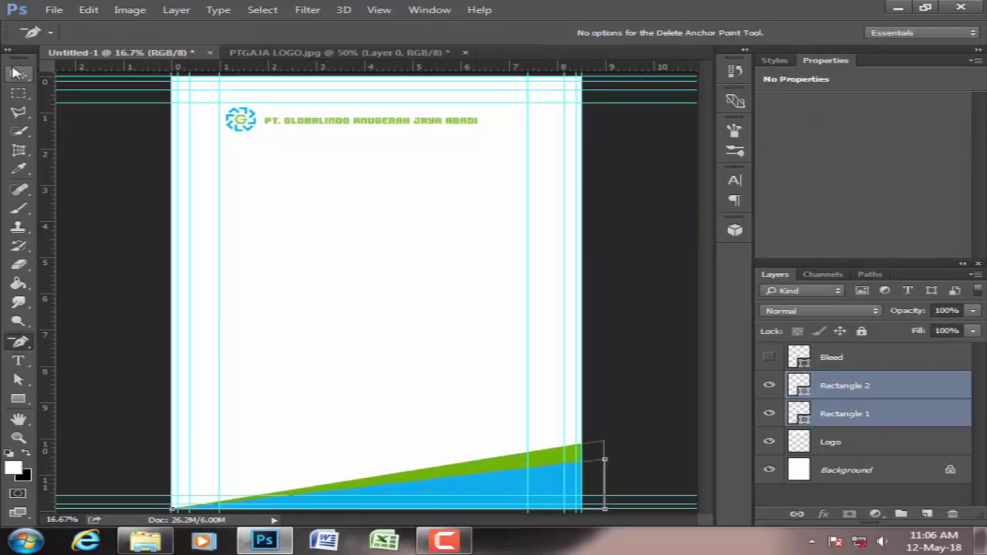
key(ctrl+t)
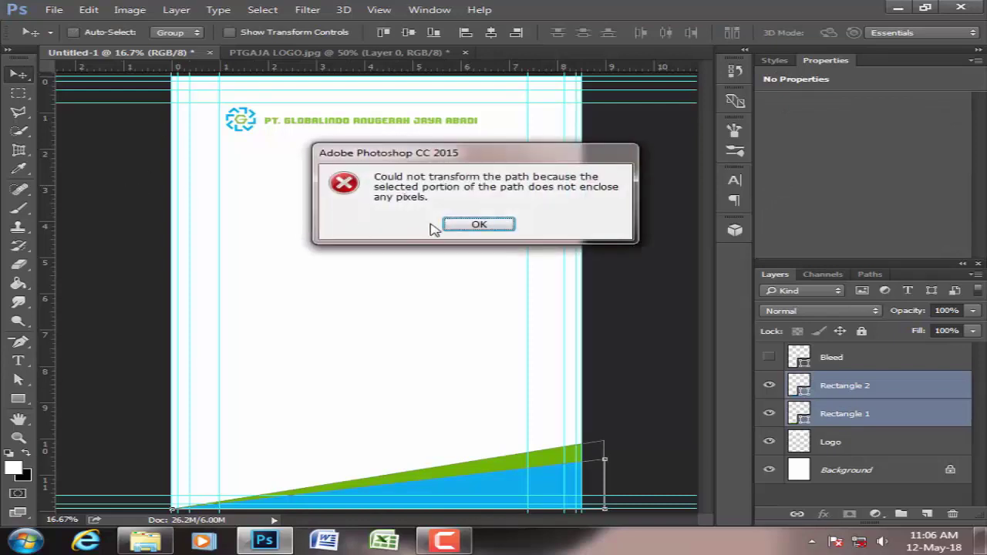
click(474, 224)
key(ctrl+t)
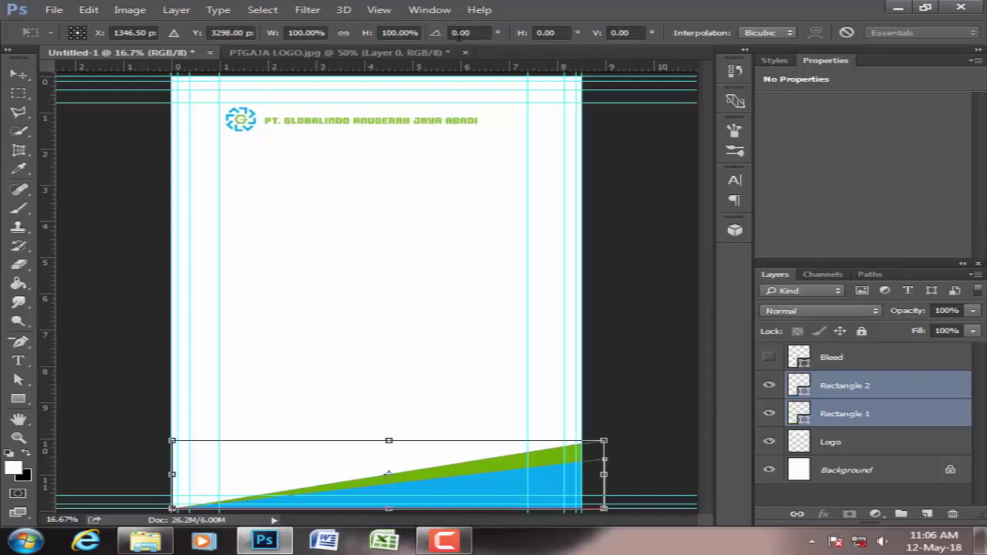
click(460, 32)
text(10)
key(Return)
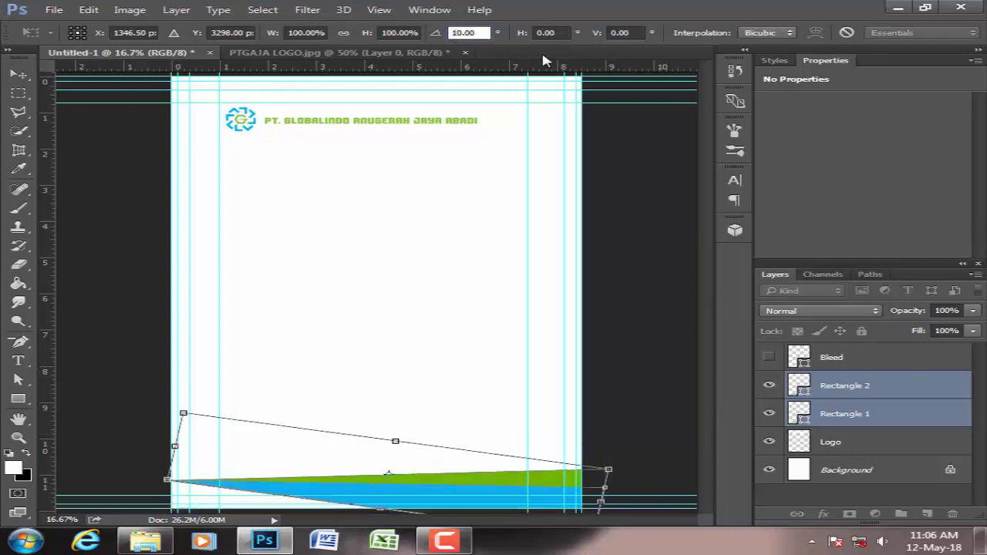
text(-100)
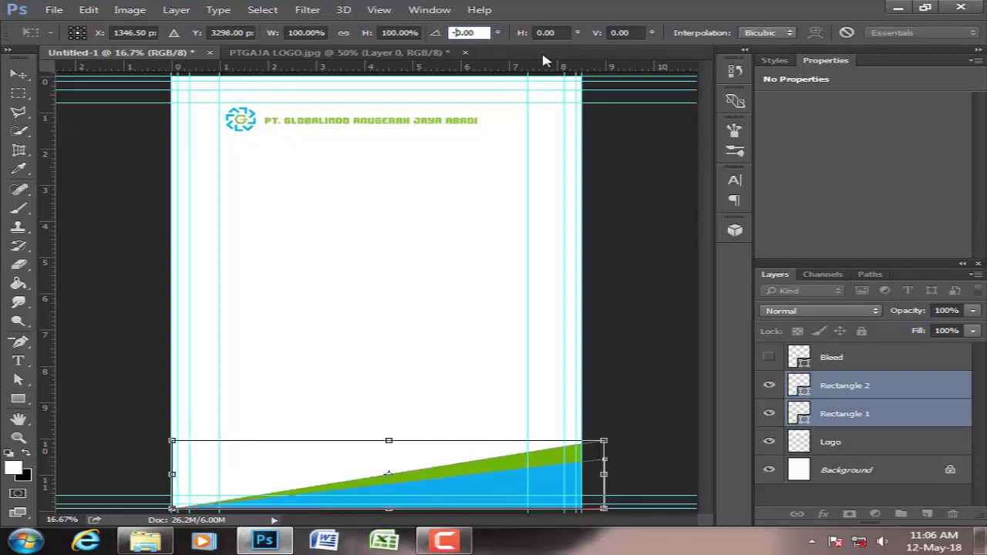
key(Return)
key(BackSpace)
text(1)
key(Return)
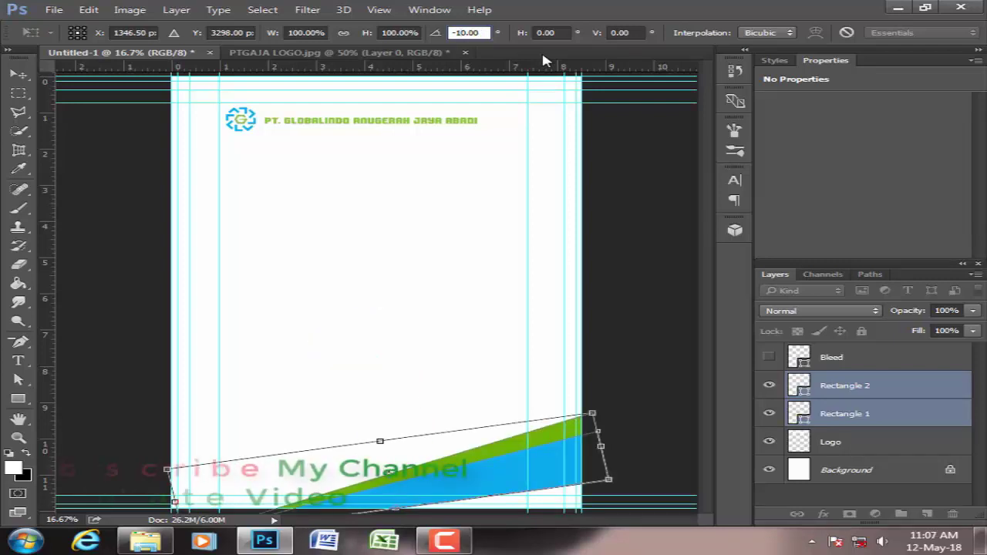
Reset the bands' rotation to 0°, move them to the page bottom, stretch them taller, and commit.
drag(516, 470, 512, 441)
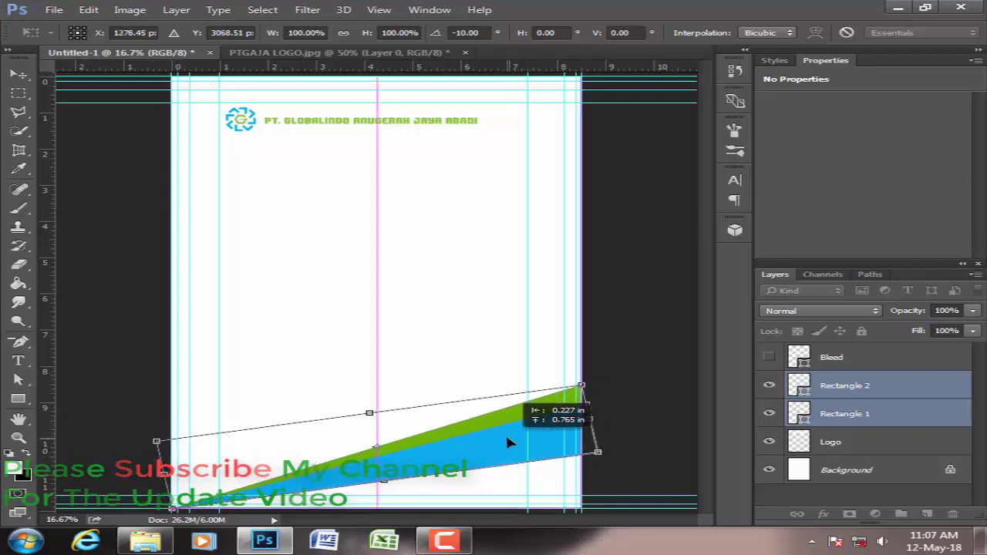
drag(512, 441, 522, 441)
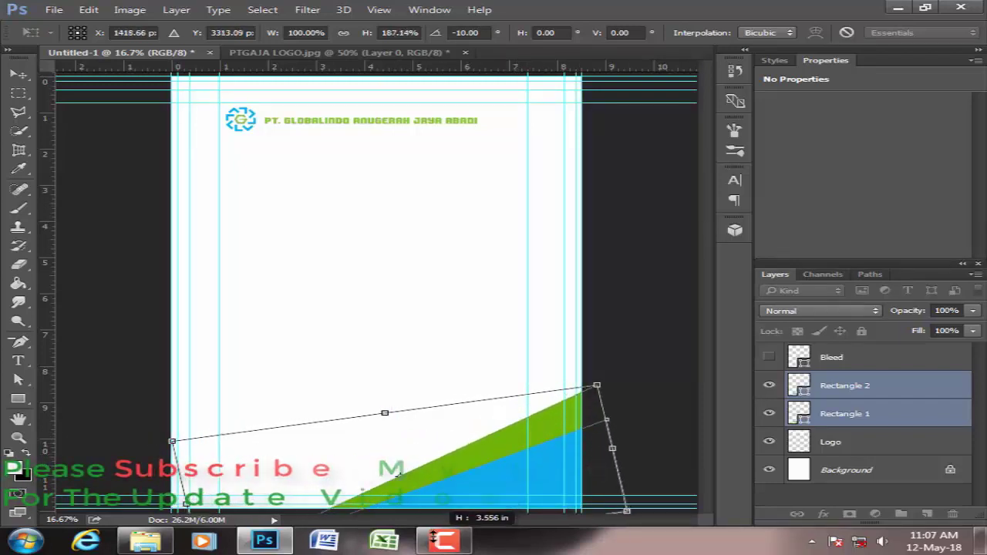
drag(568, 462, 568, 471)
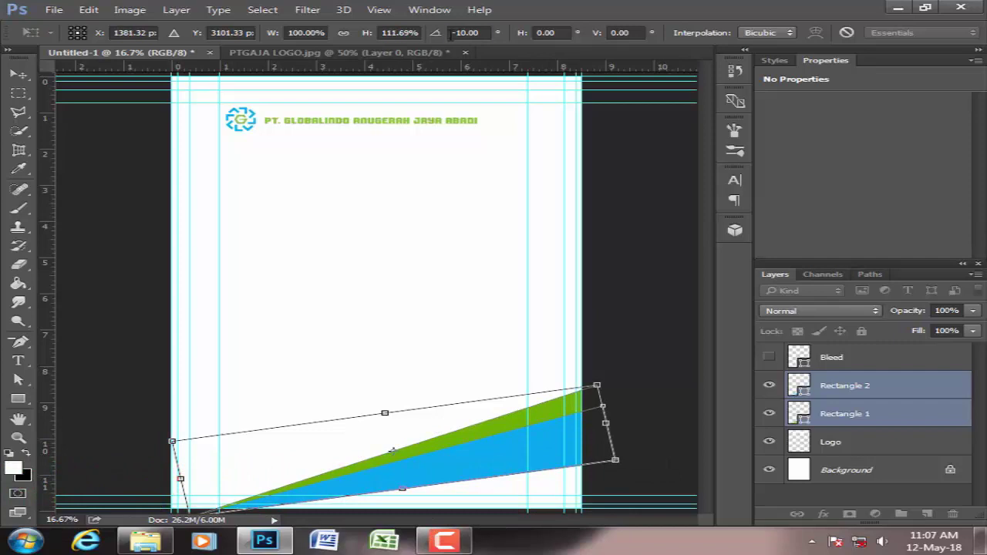
click(451, 33)
text(0)
key(Return)
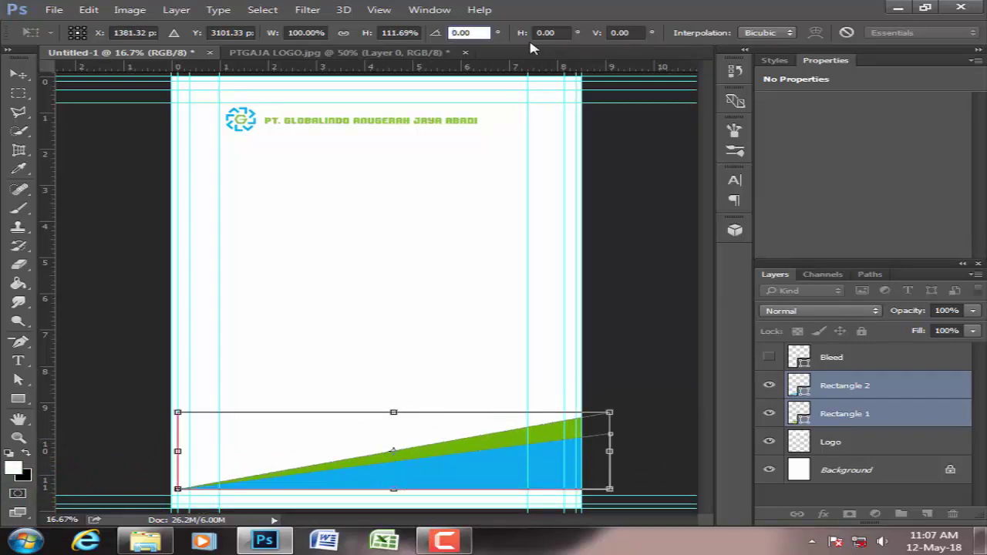
drag(472, 469, 469, 489)
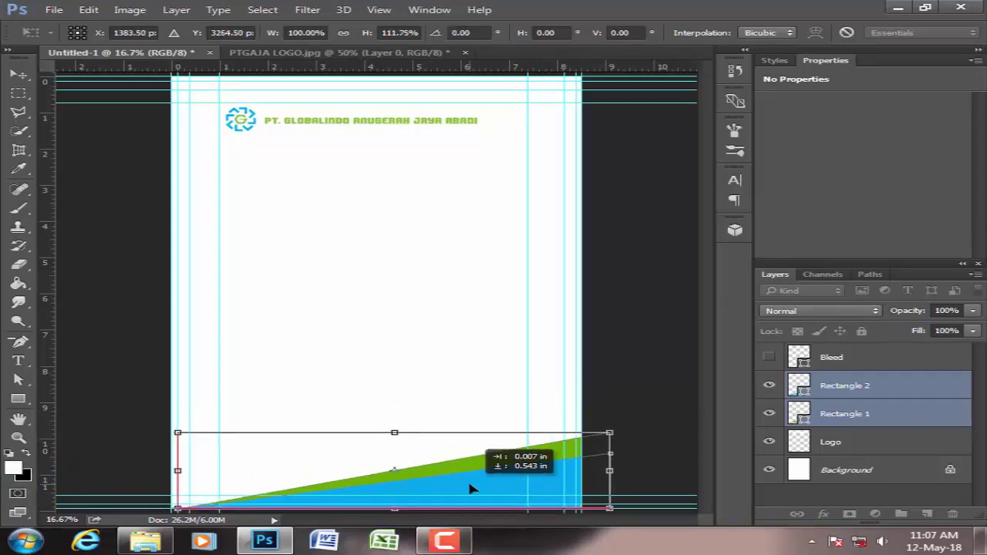
drag(394, 429, 394, 410)
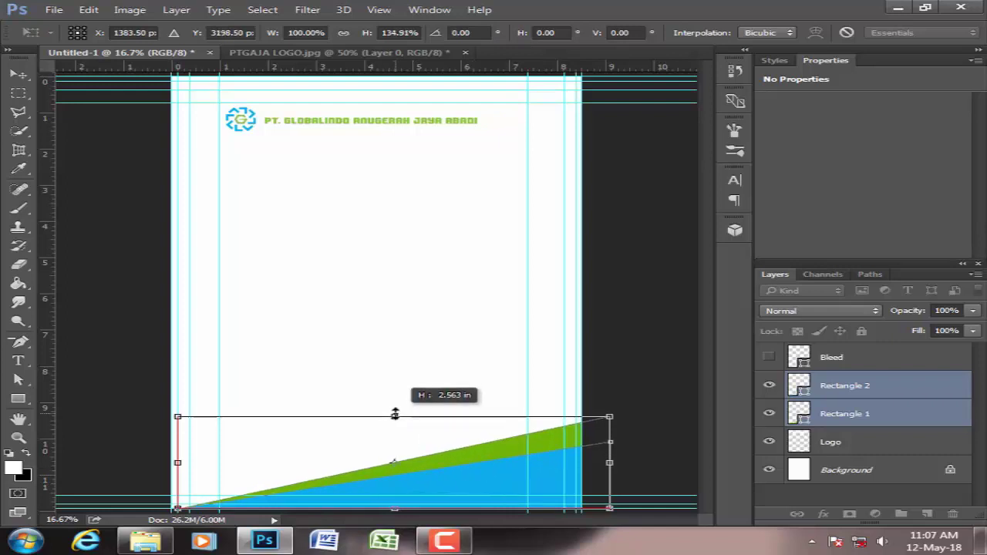
double_click(535, 459)
click(849, 387)
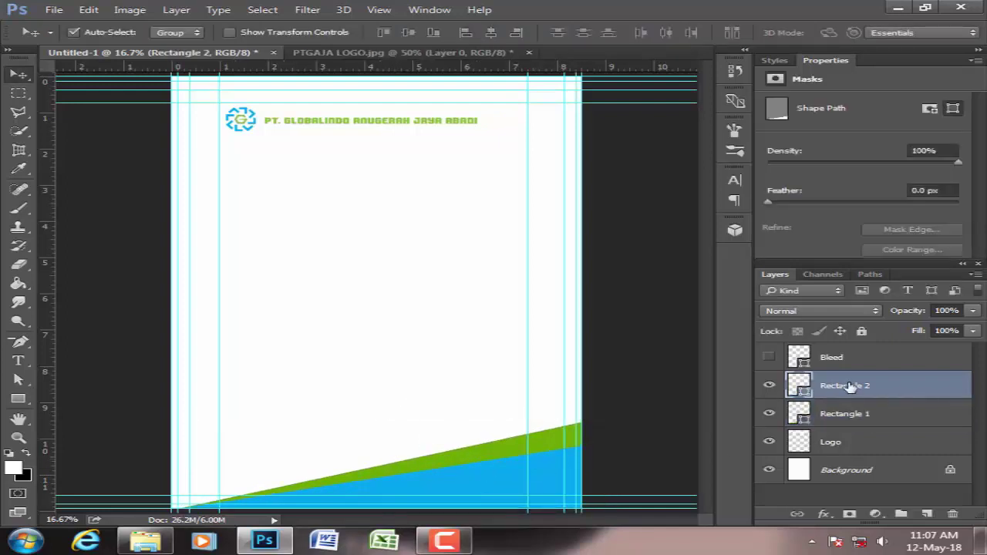
Stretch the blue Rectangle 2 band taller and shift it slightly right.
key(ctrl+t)
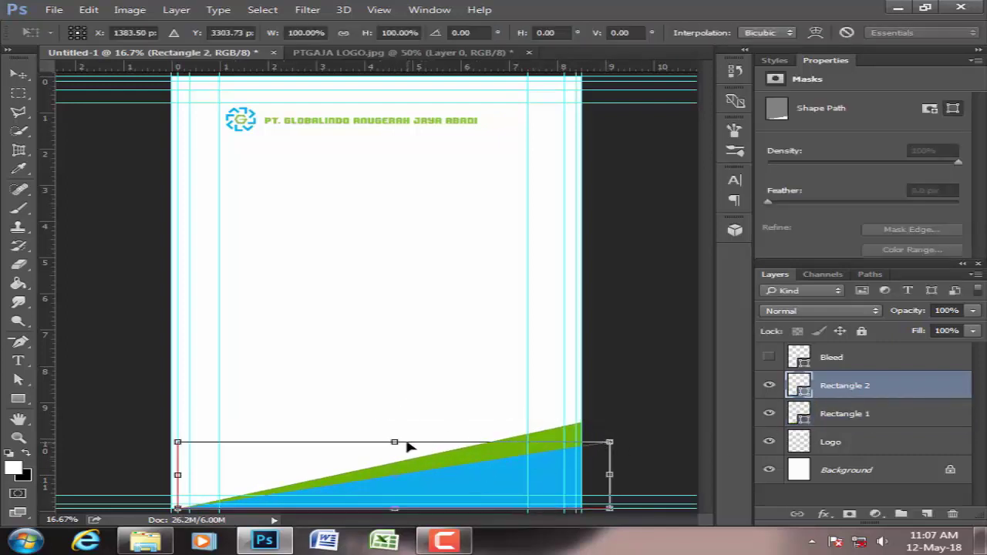
drag(394, 442, 394, 436)
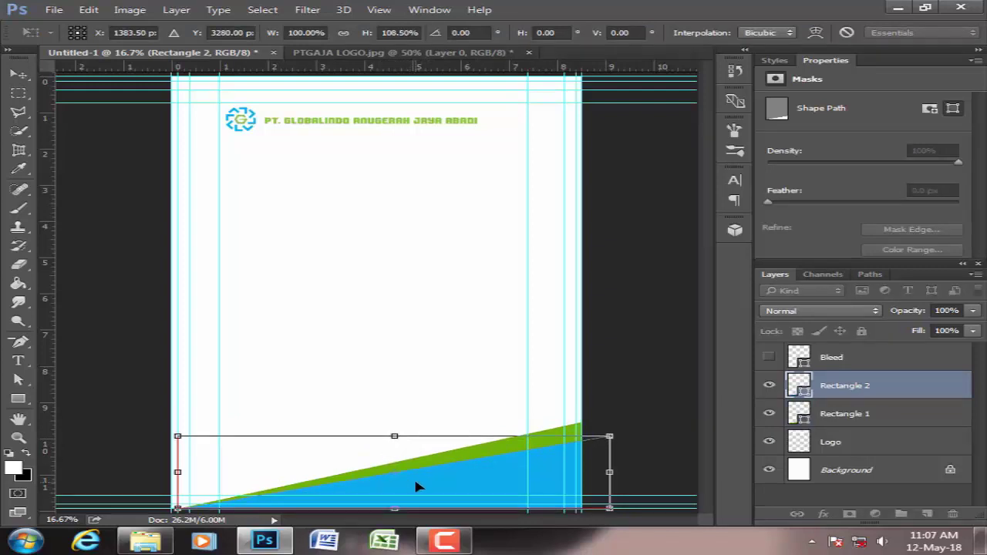
drag(416, 486, 429, 486)
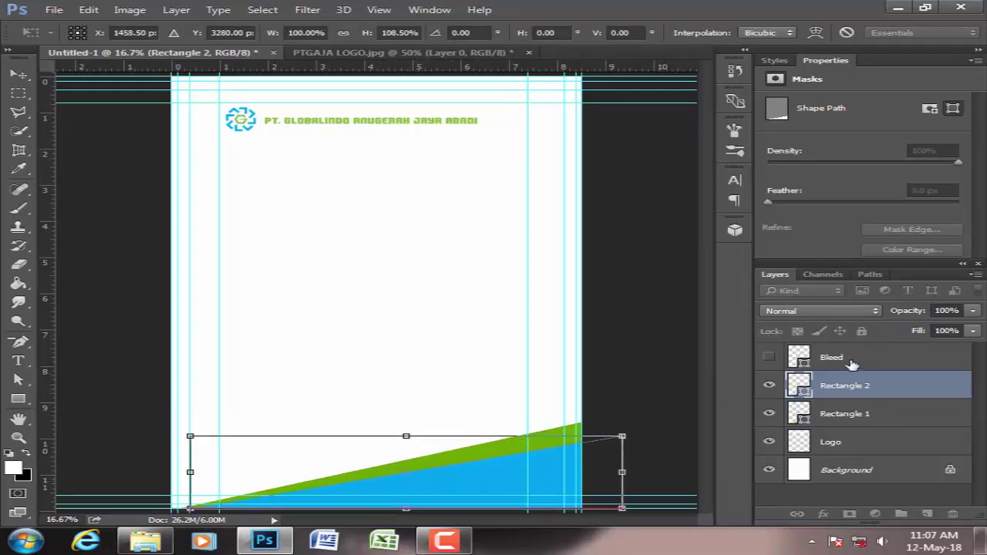
double_click(498, 489)
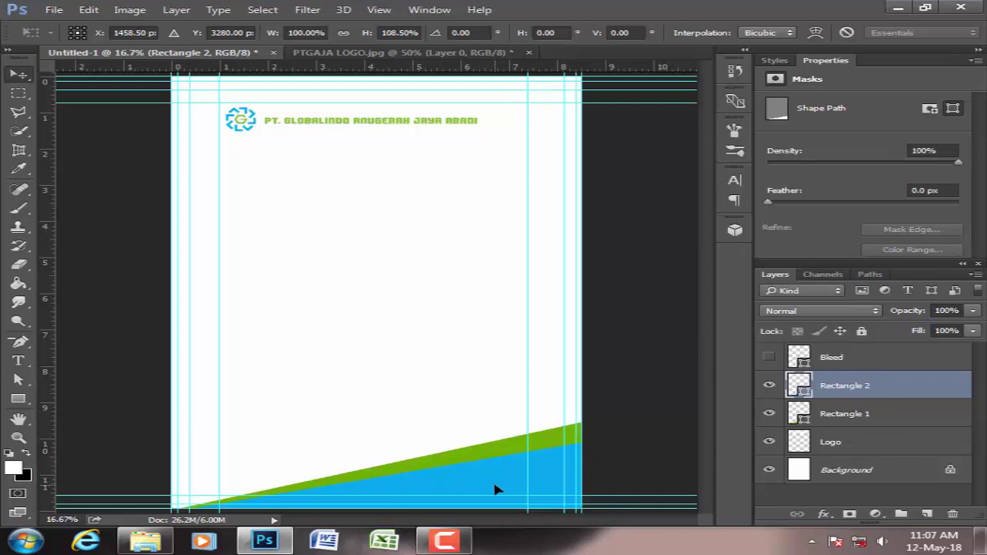
Widen both footer rectangles out to the page's left edge.
shift+click(869, 414)
key(ctrl+t)
mouse_move(421, 465)
mouse_down()
mouse_move(401, 467)
mouse_move(417, 470)
mouse_up()
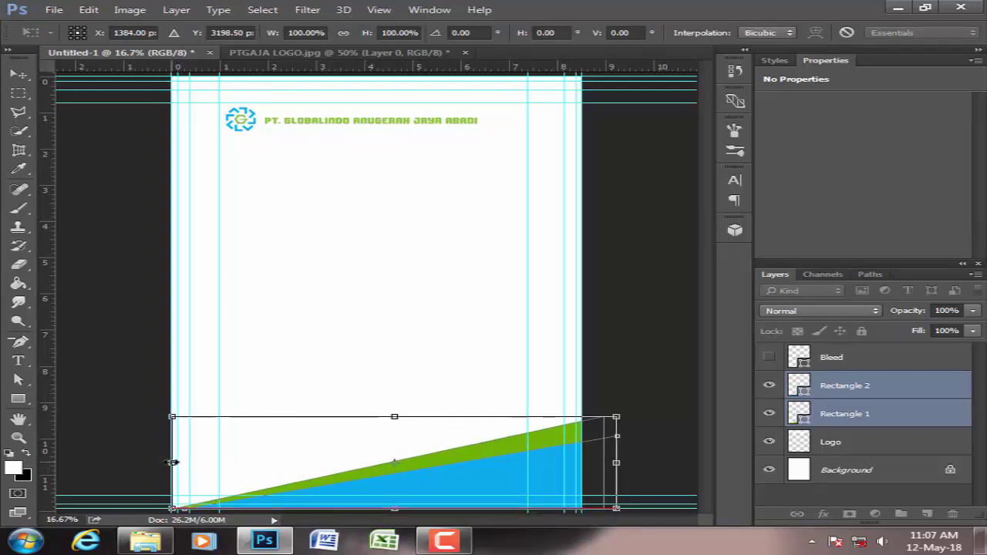
drag(172, 462, 146, 462)
key(Return)
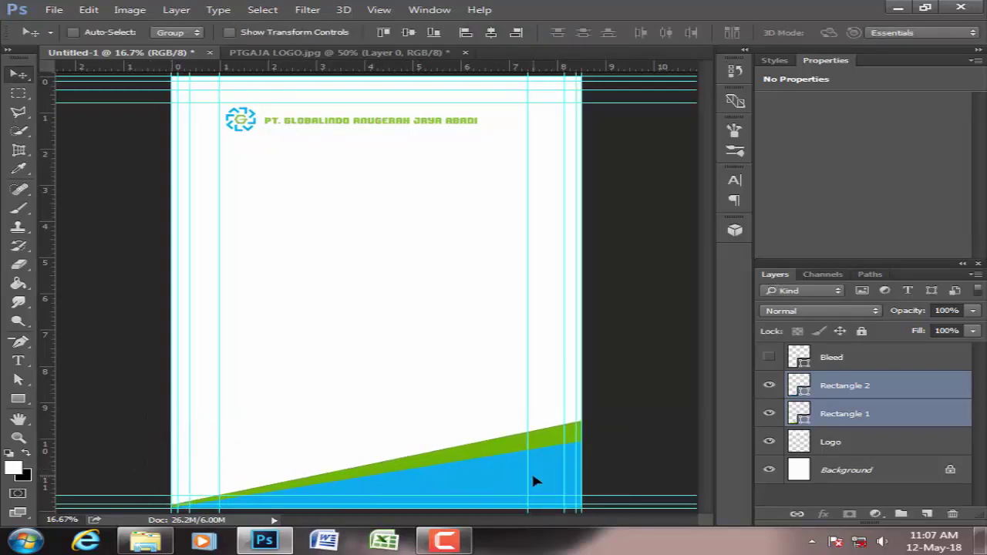
Duplicate both footer bands and flip the copies horizontally.
key(ctrl)
key(ctrl+j)
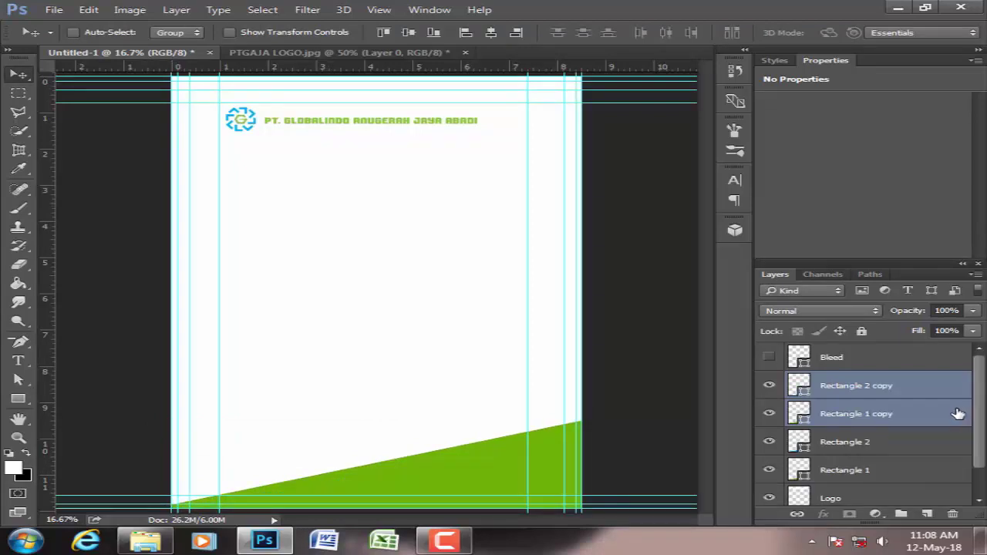
key(ctrl+t)
right_click(498, 462)
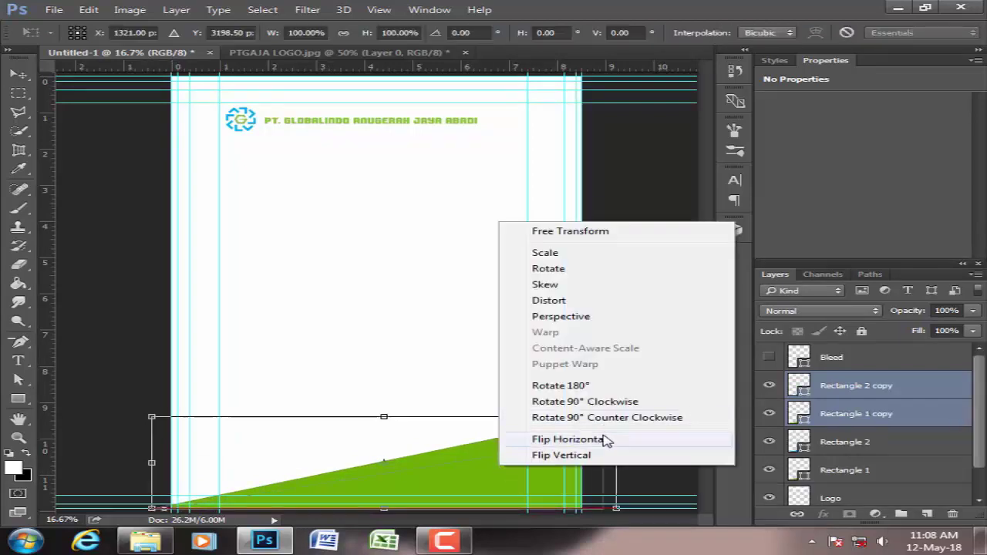
click(606, 438)
key(Return)
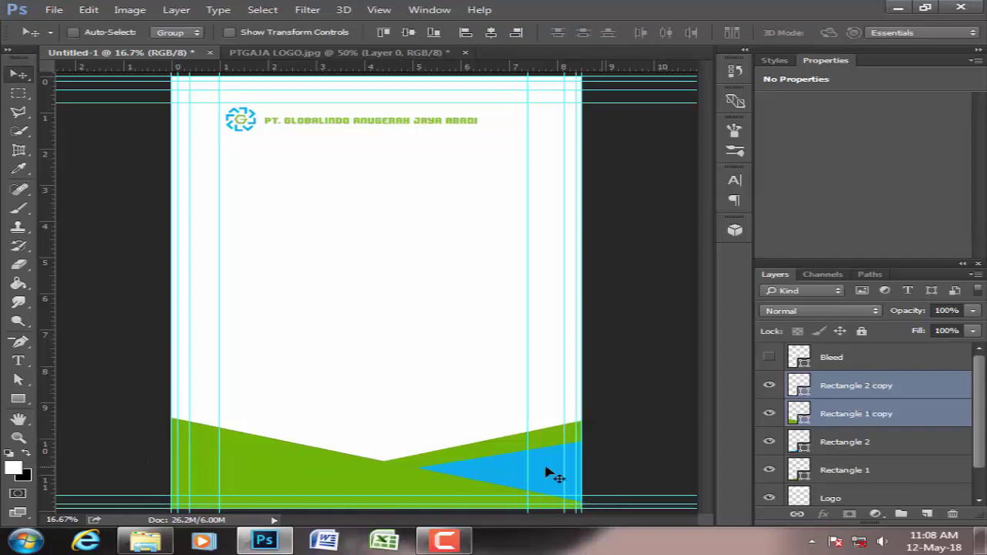
Check the blue copy's fill colour and toggle the copy layers' visibility to compare.
click(862, 394)
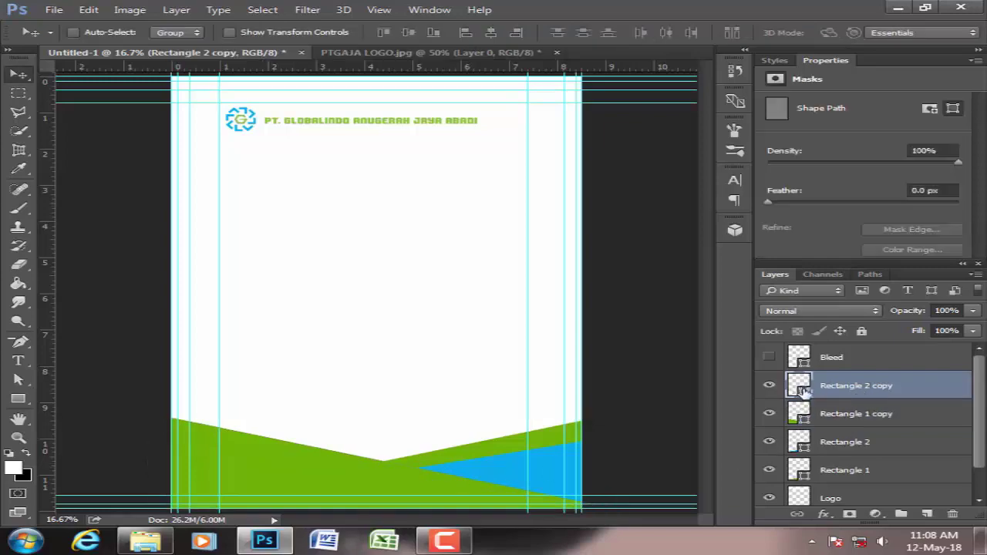
double_click(803, 393)
click(948, 148)
click(768, 385)
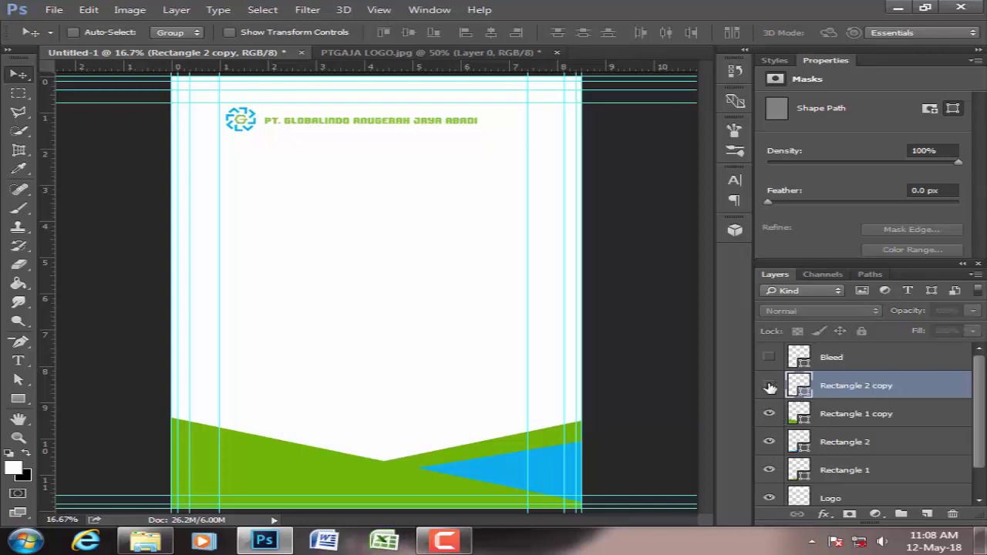
click(768, 414)
click(771, 386)
click(771, 386)
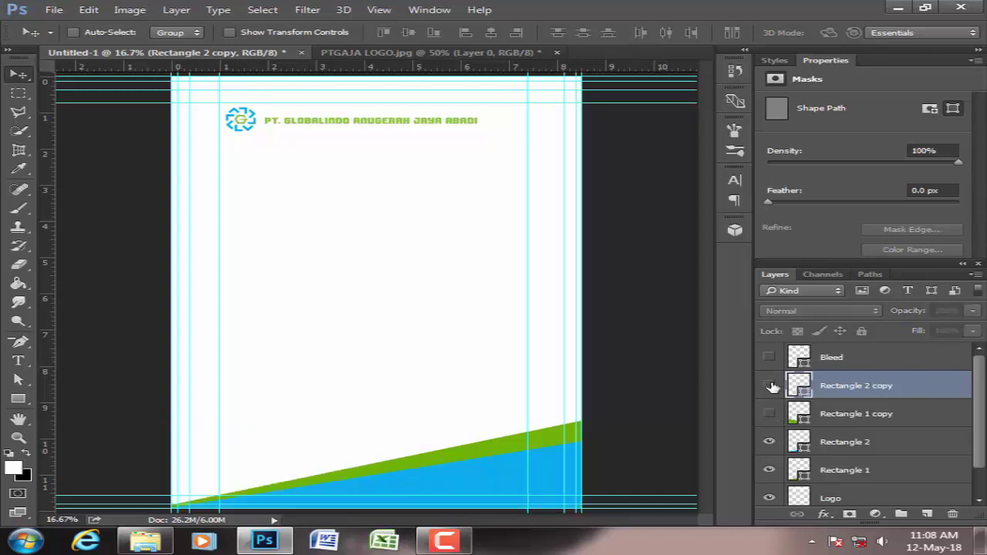
click(768, 414)
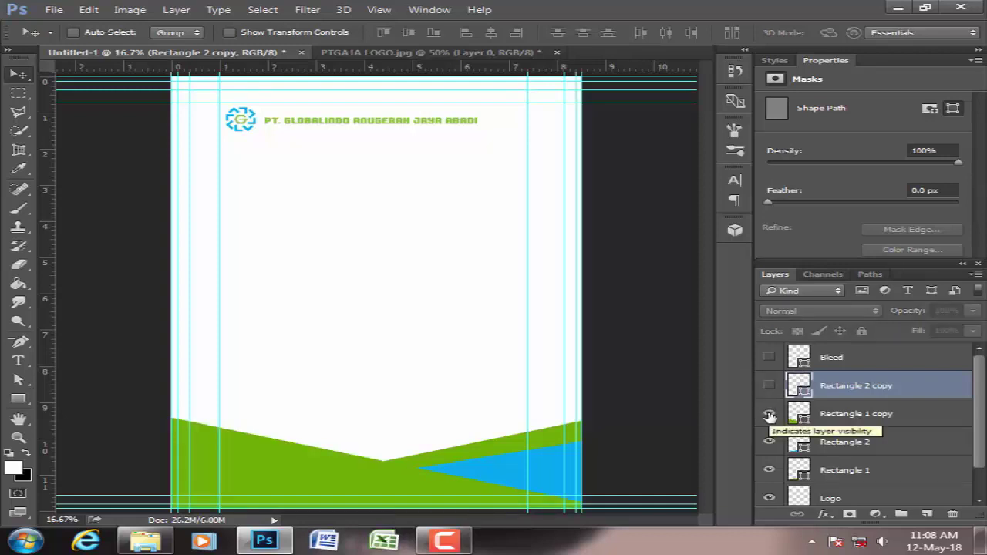
Delete the hidden Rectangle 2 copy layer.
click(876, 440)
right_click(878, 439)
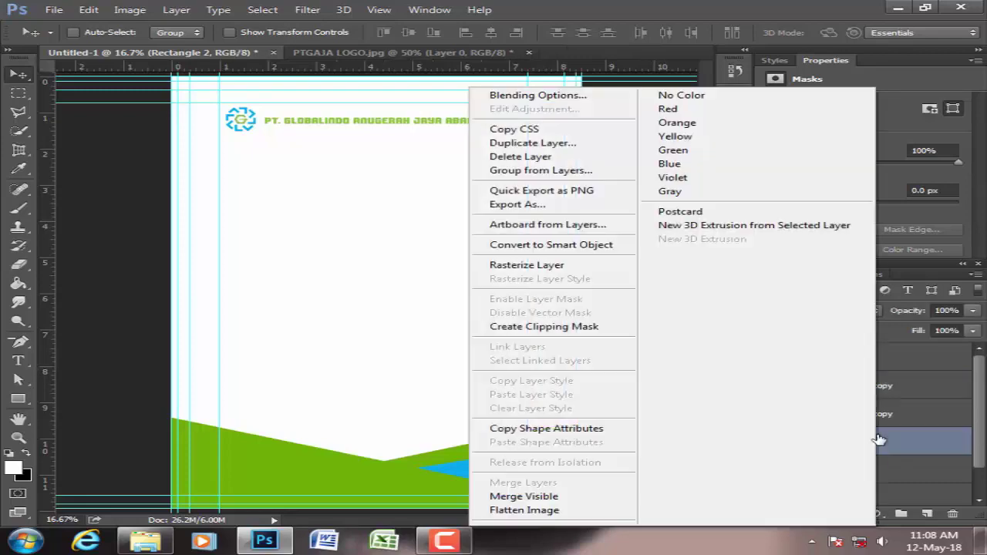
click(858, 385)
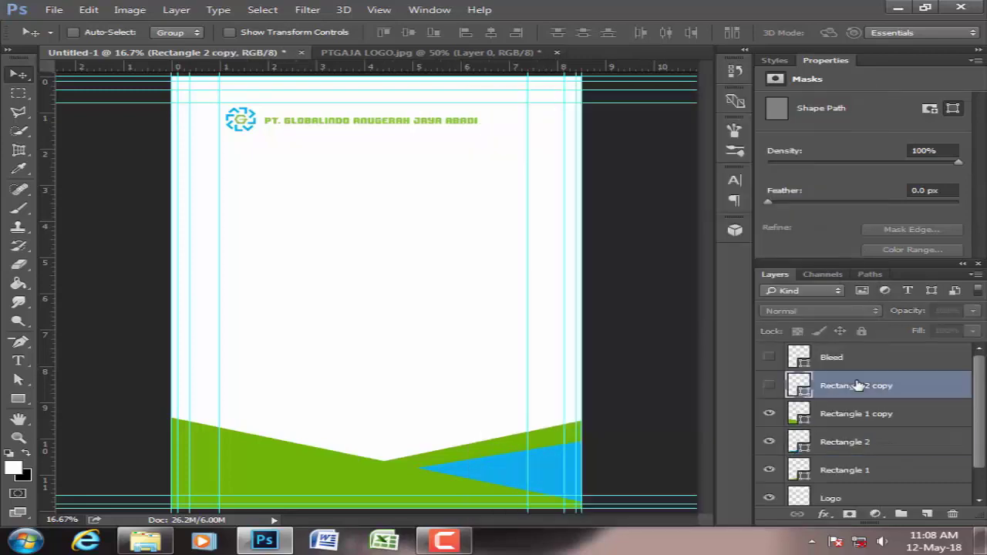
key(Delete)
Duplicate blue Rectangle 2 above the green copy, flip it, and flatten it to 63.53% height.
click(845, 417)
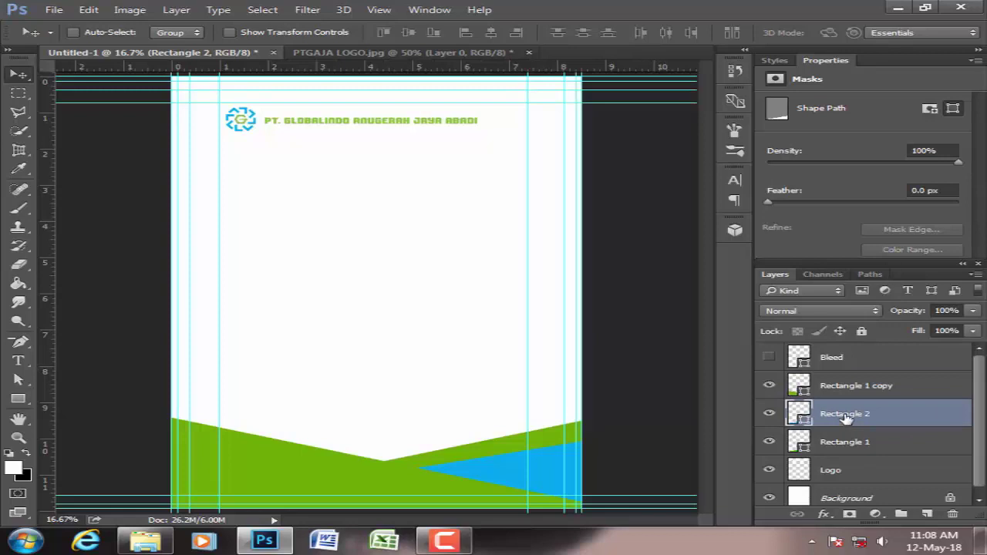
key(ctrl+j)
drag(846, 416, 848, 372)
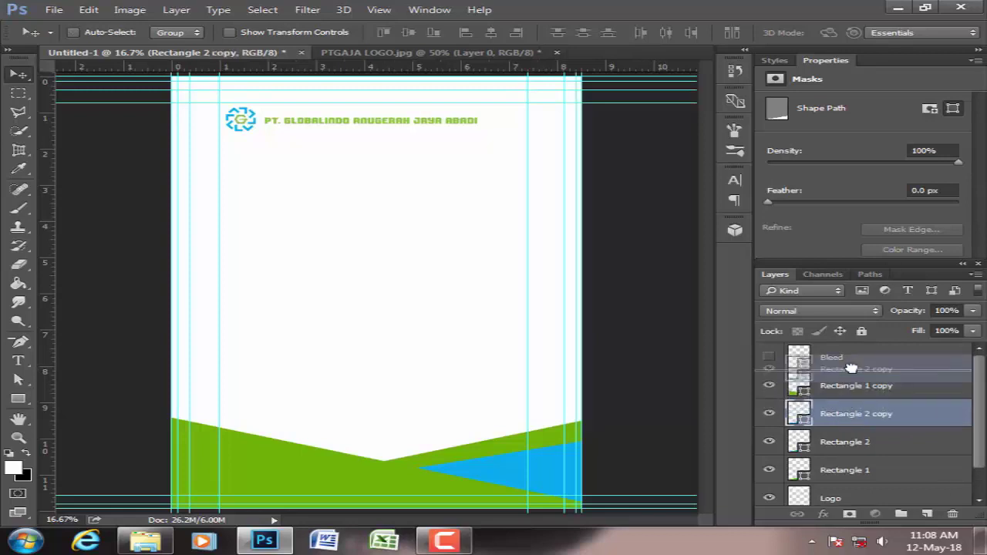
key(ctrl+t)
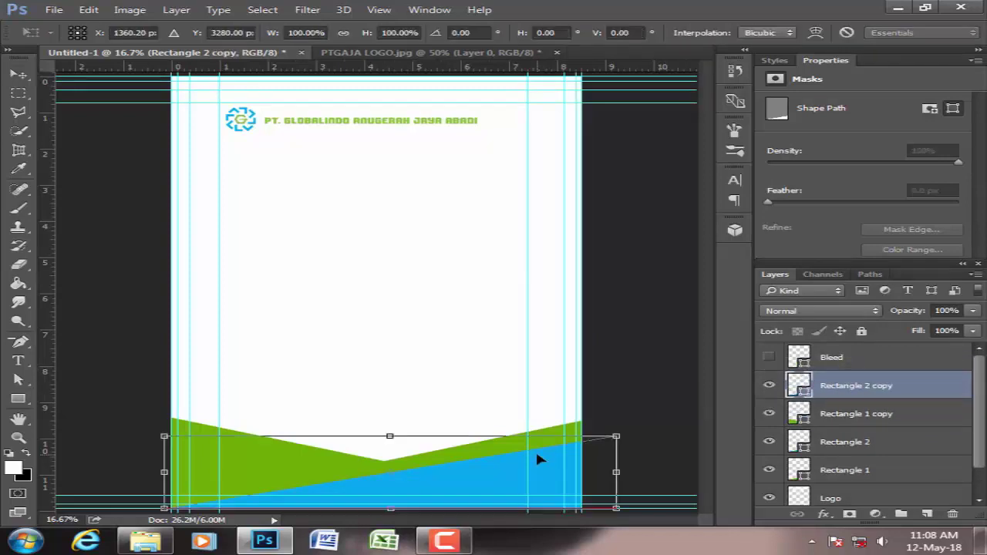
right_click(535, 451)
click(609, 427)
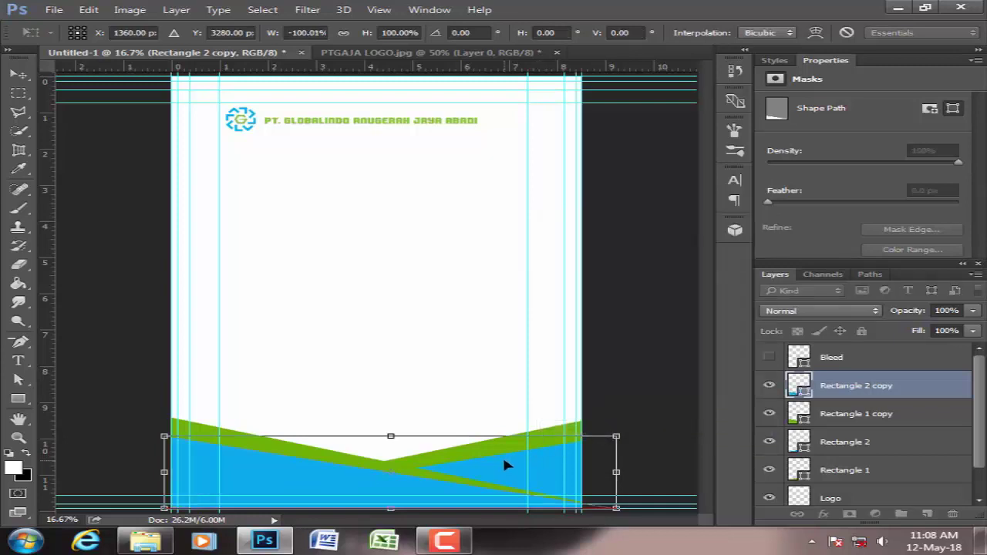
key(Return)
key(ctrl+t)
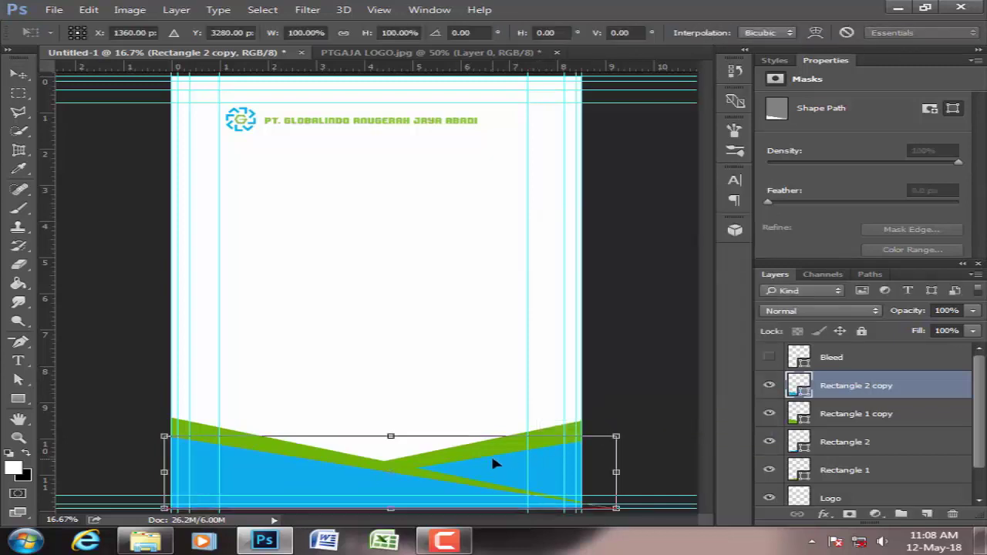
drag(389, 437, 395, 462)
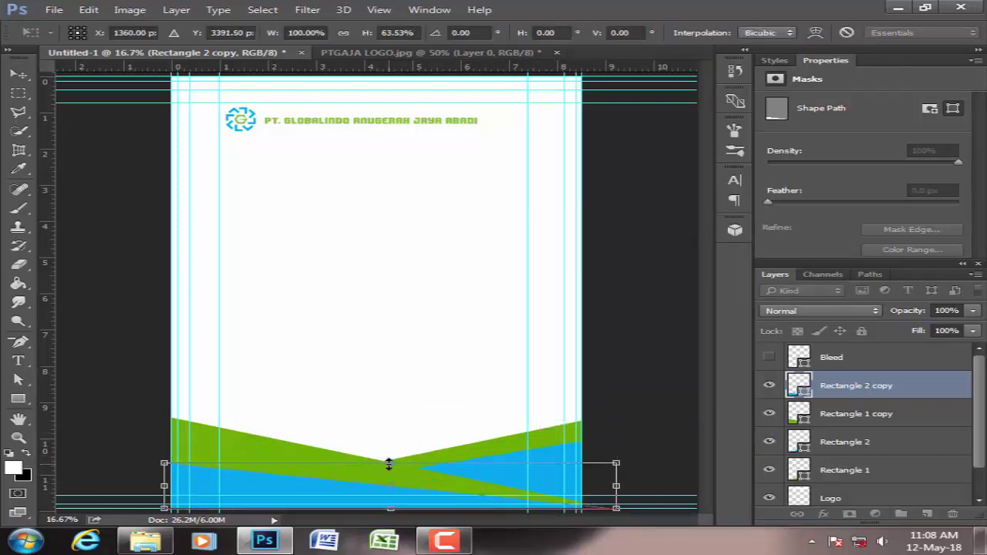
Shorten both mirrored copy bands from the top.
key(Return)
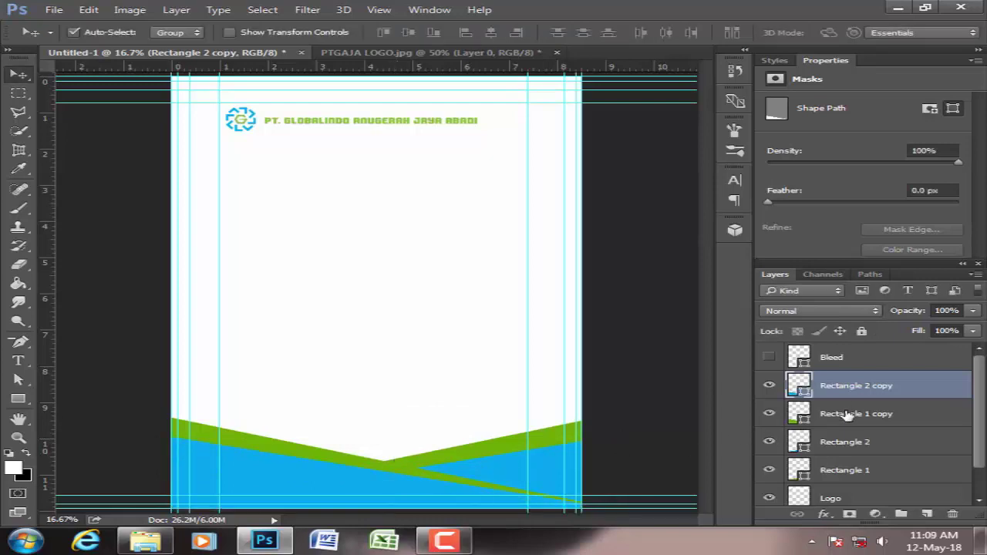
ctrl+click(834, 413)
key(ctrl+t)
drag(390, 416, 389, 447)
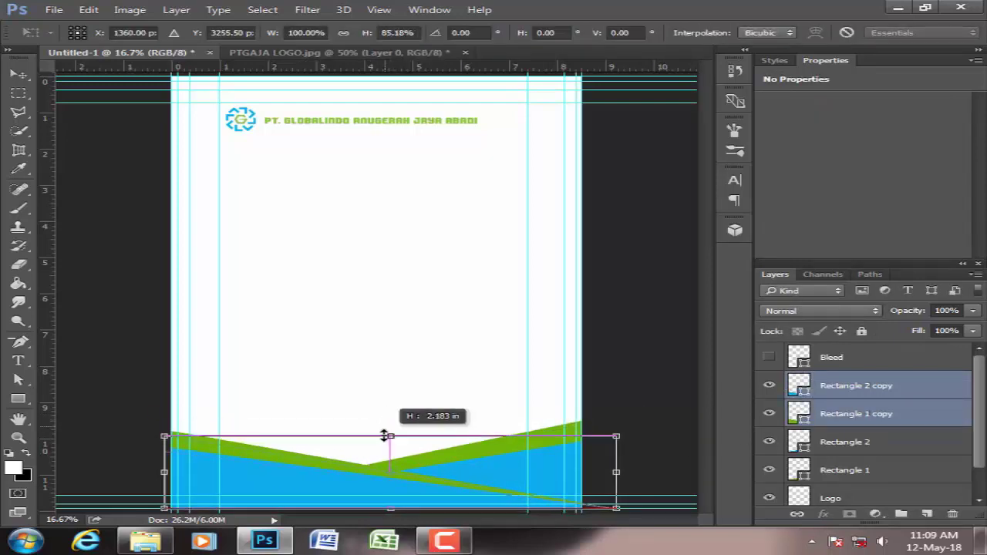
key(Return)
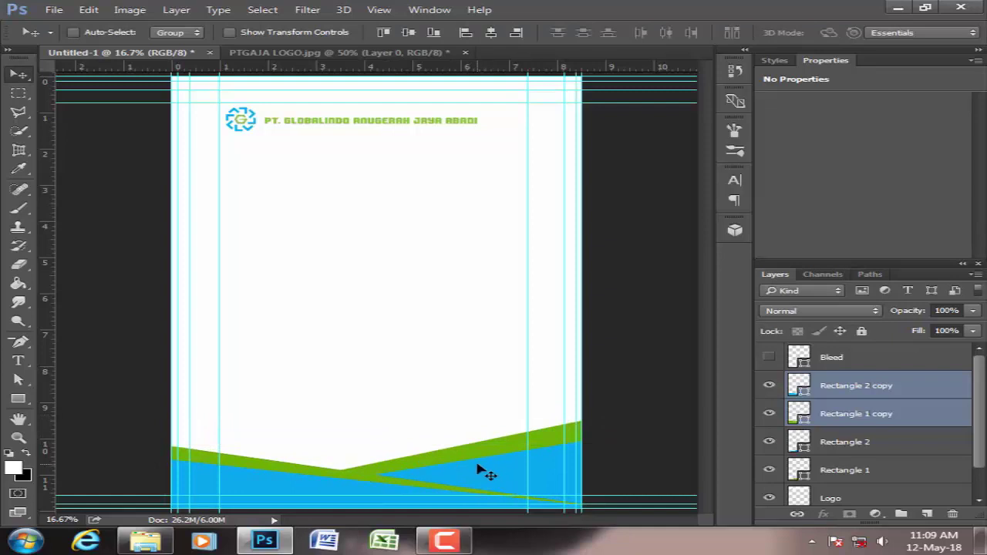
Move the copied footer shapes down to the bottom edge, narrowing and stretching them.
drag(476, 465, 479, 469)
key(ctrl+t)
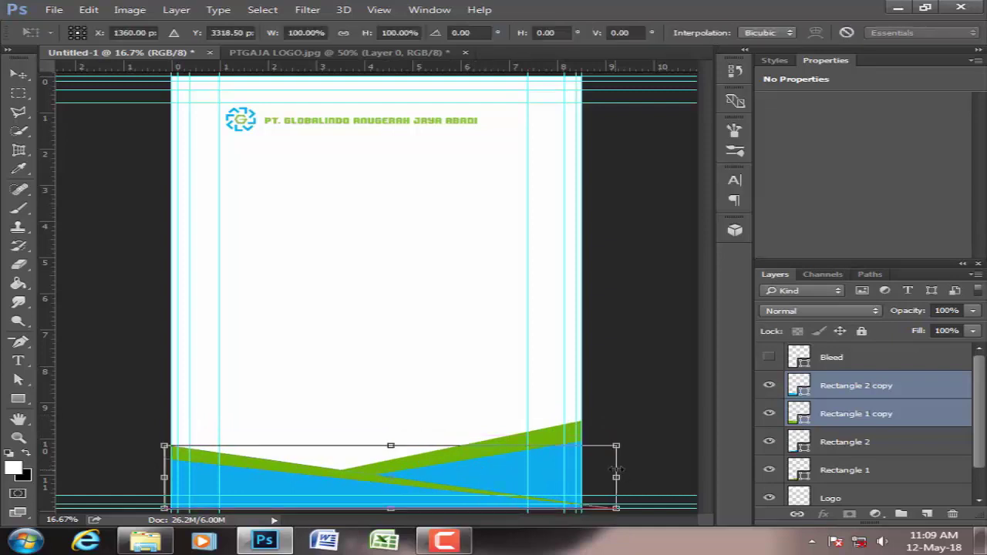
drag(615, 477, 357, 465)
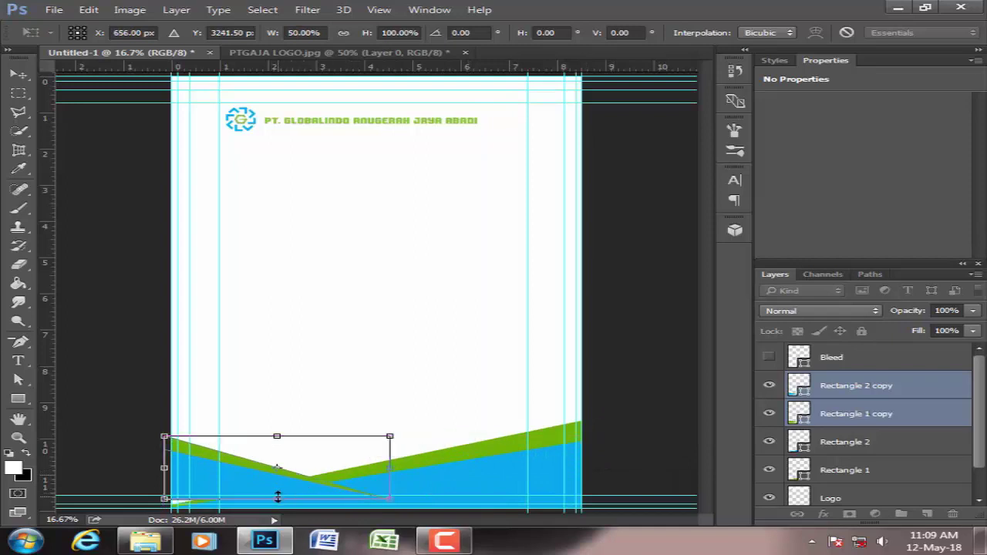
drag(277, 499, 279, 502)
drag(387, 476, 436, 475)
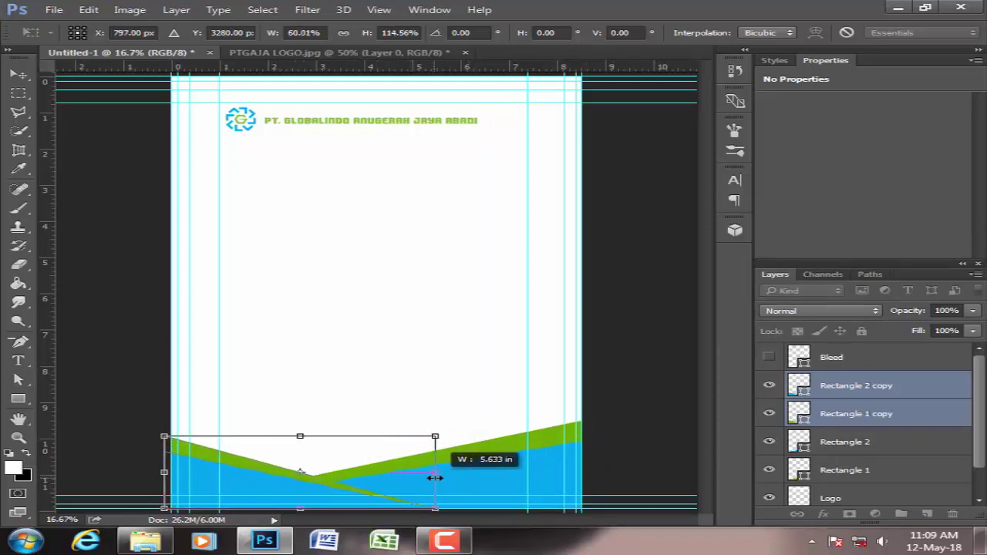
double_click(397, 456)
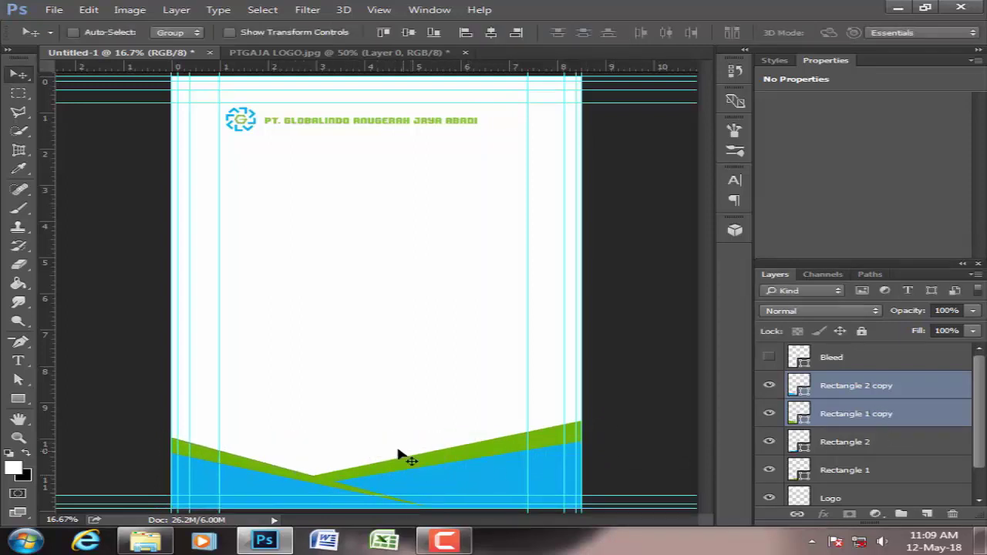
Flatten the original Rectangle 1 and 2 by lowering their top edge.
click(859, 444)
shift+click(854, 473)
key(ctrl+t)
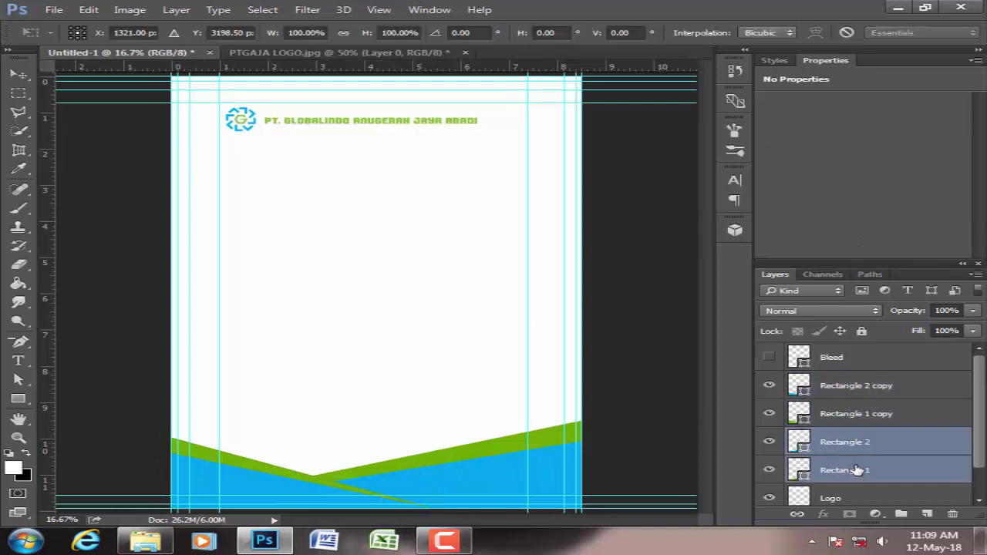
drag(383, 412, 386, 434)
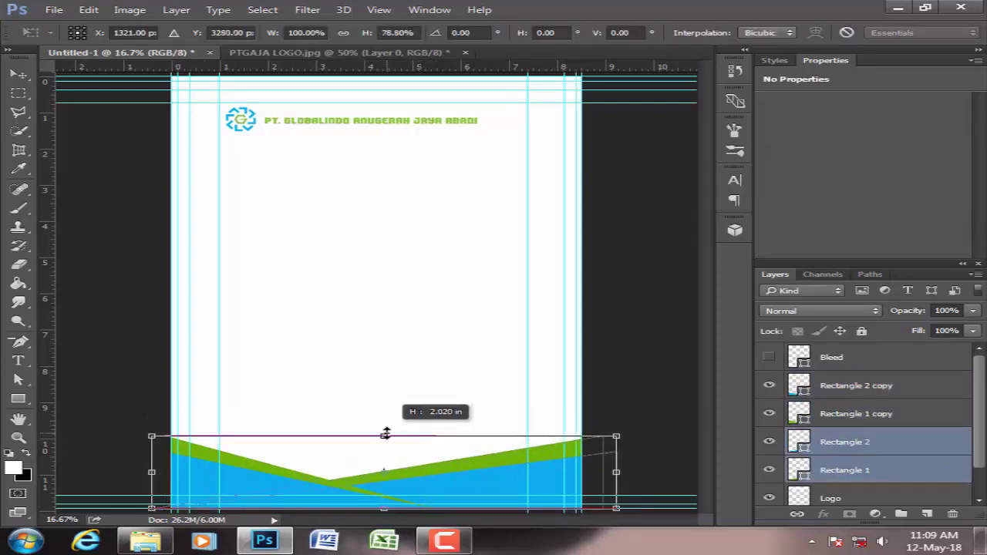
double_click(467, 468)
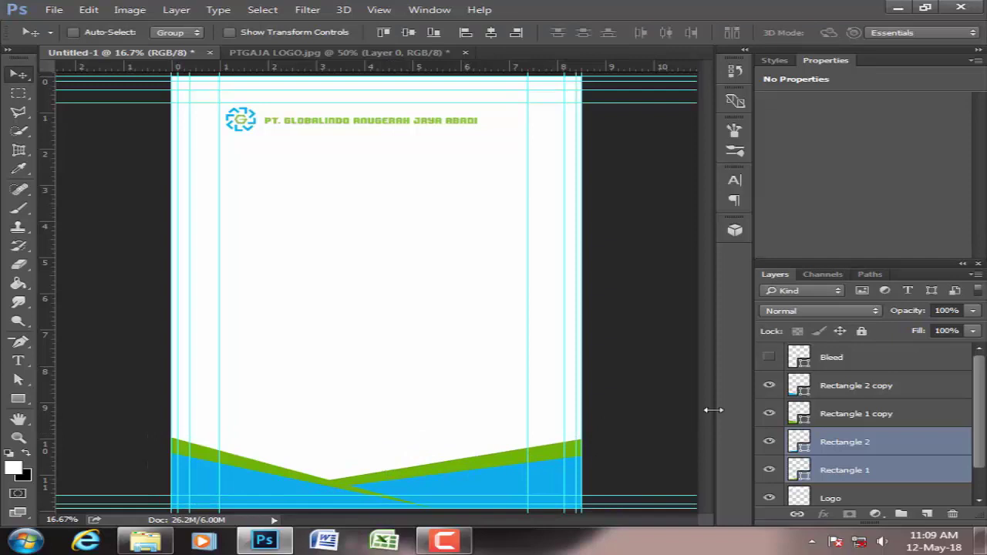
Nudge the green Rectangle 1 copy band slightly left.
click(870, 447)
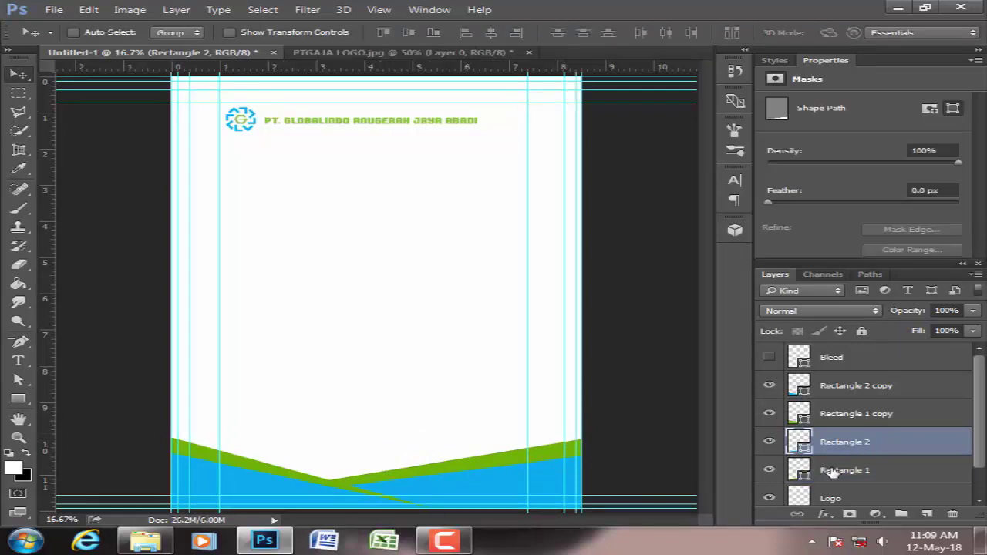
click(833, 472)
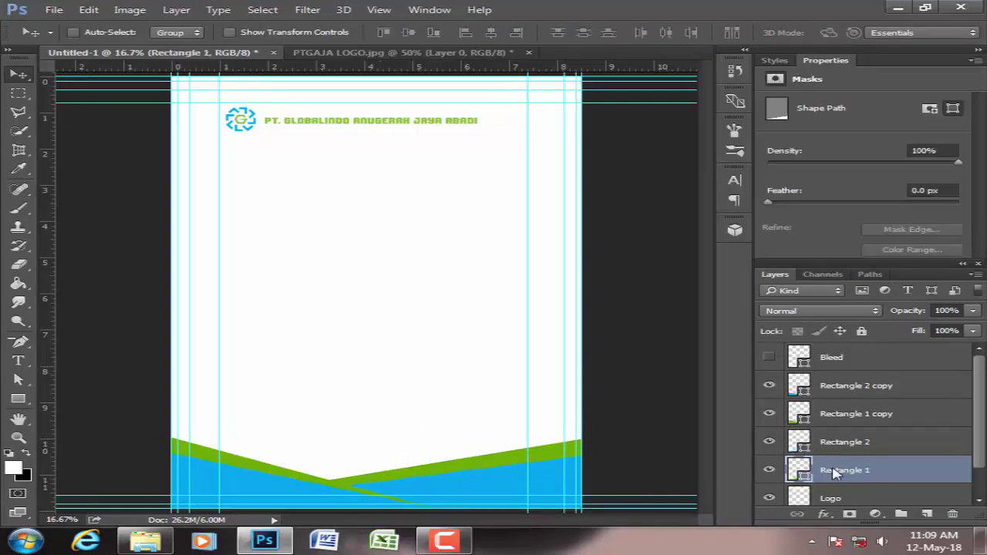
click(846, 417)
key(shift+Left)
key(shift+Left)
key(shift+Left)
key(shift+Left)
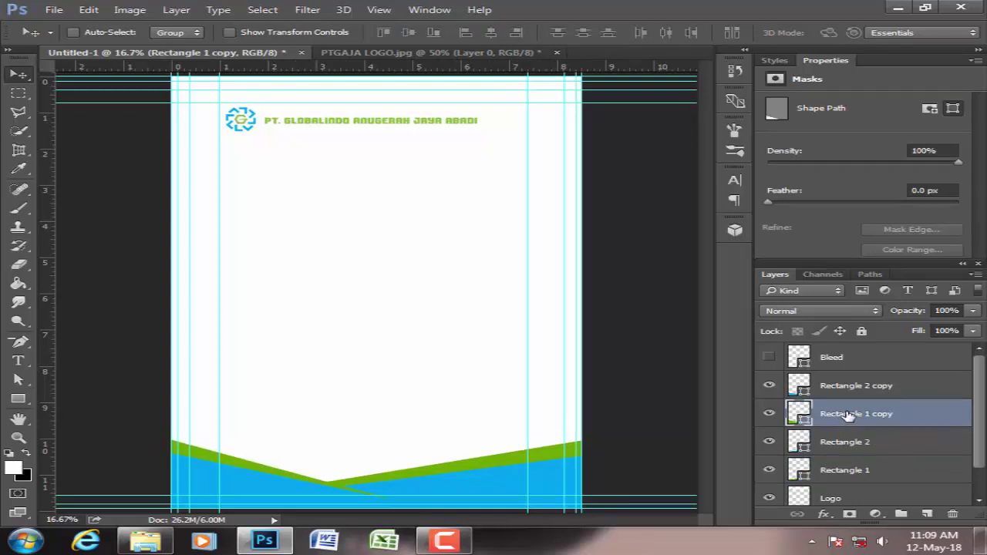
Group the four rectangle layers and name the group 'Shape Design'.
click(844, 389)
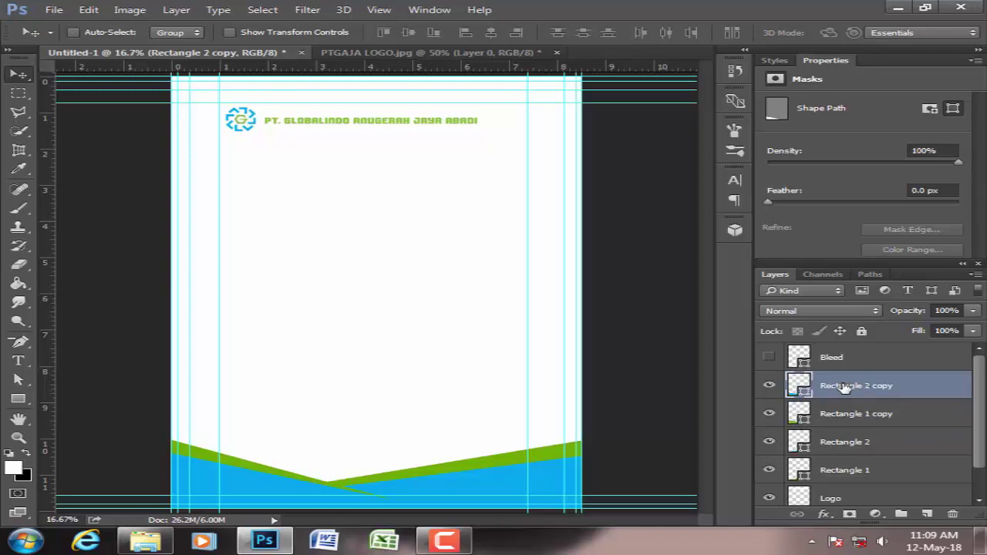
shift+click(867, 470)
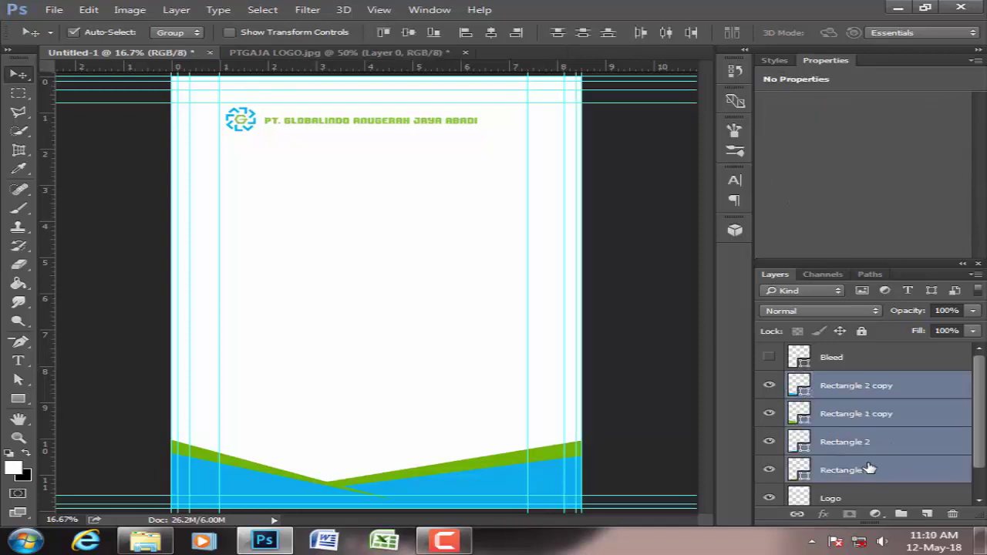
key(ctrl+g)
double_click(848, 380)
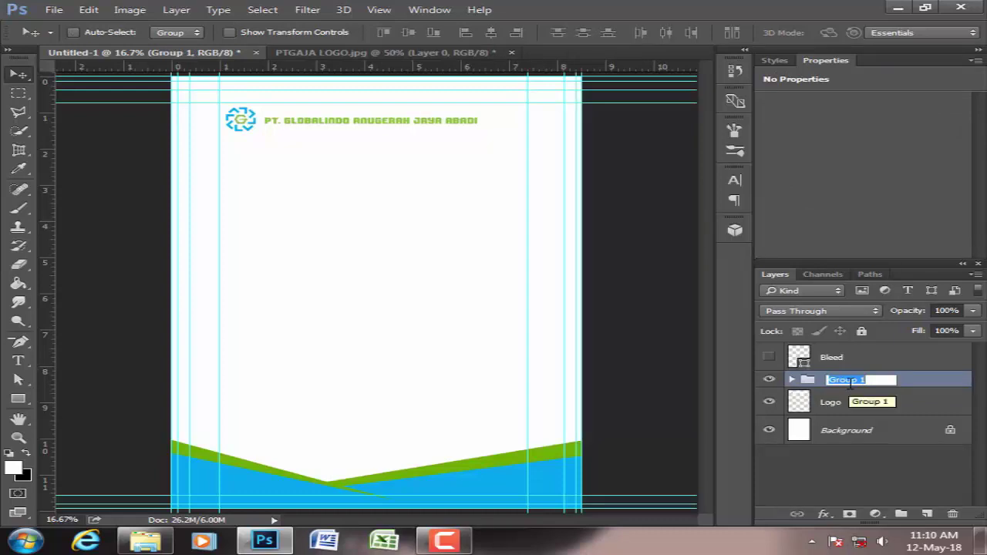
key(ctrl)
click(931, 379)
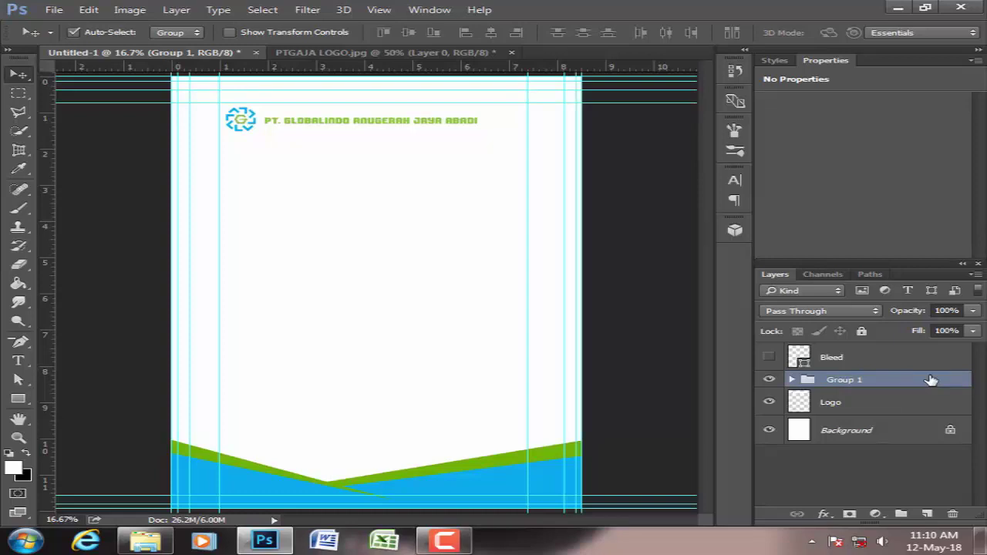
double_click(842, 380)
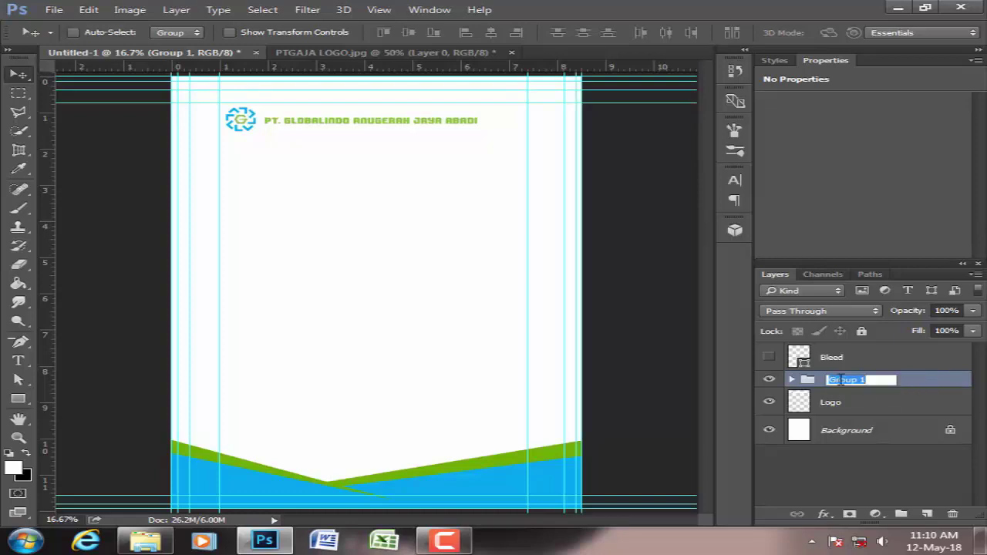
text(Shape D)
text(esign)
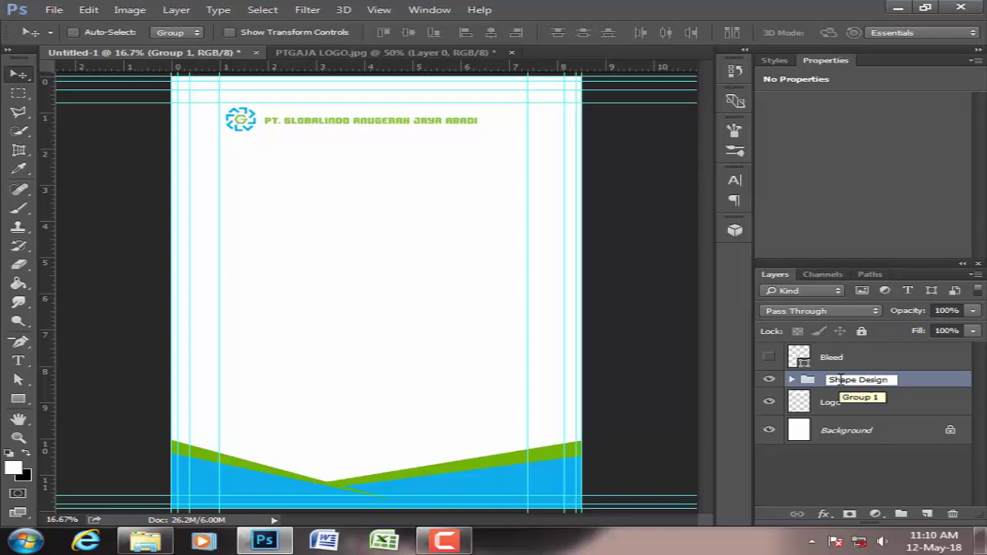
key(Return)
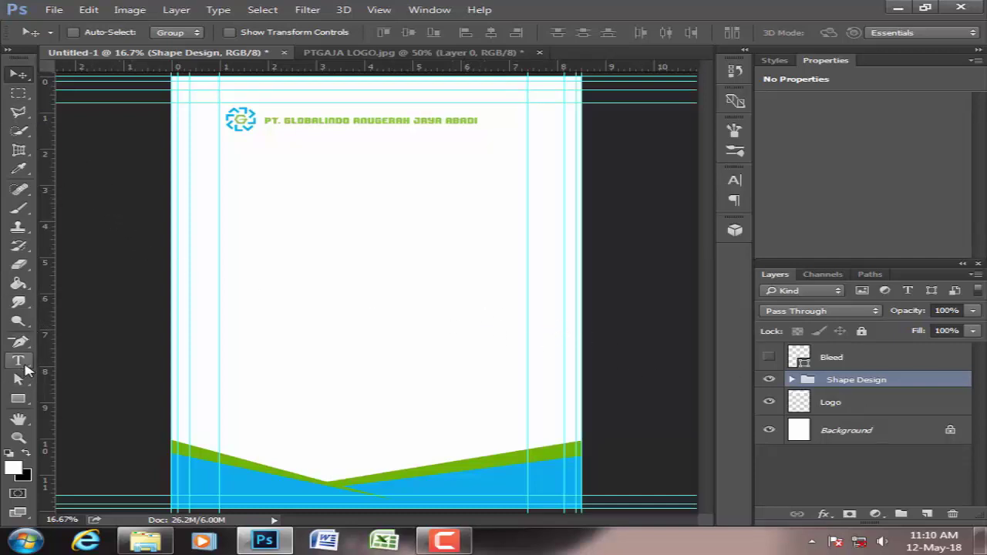
Start a 14 pt Arial text line below the logo on the left margin, coloured black.
key(t)
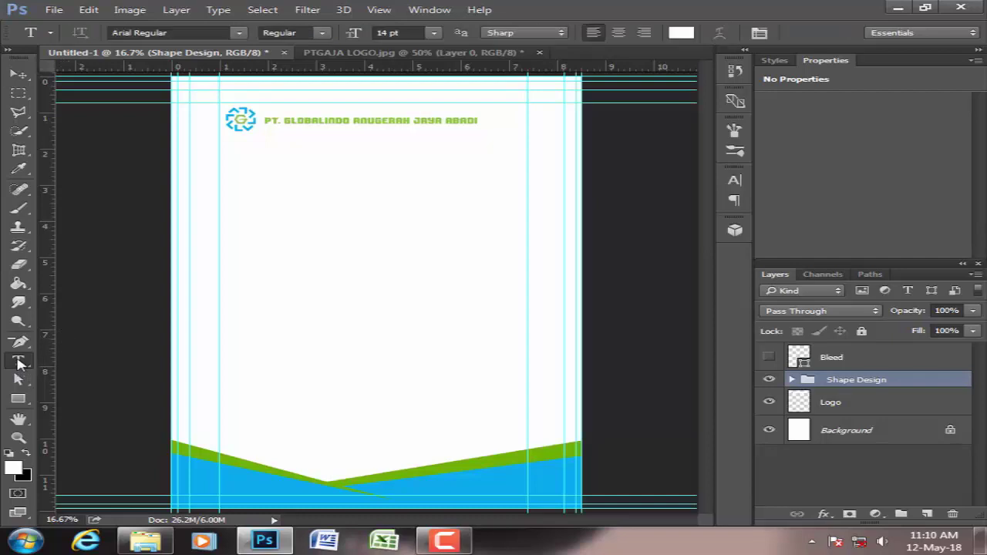
click(230, 190)
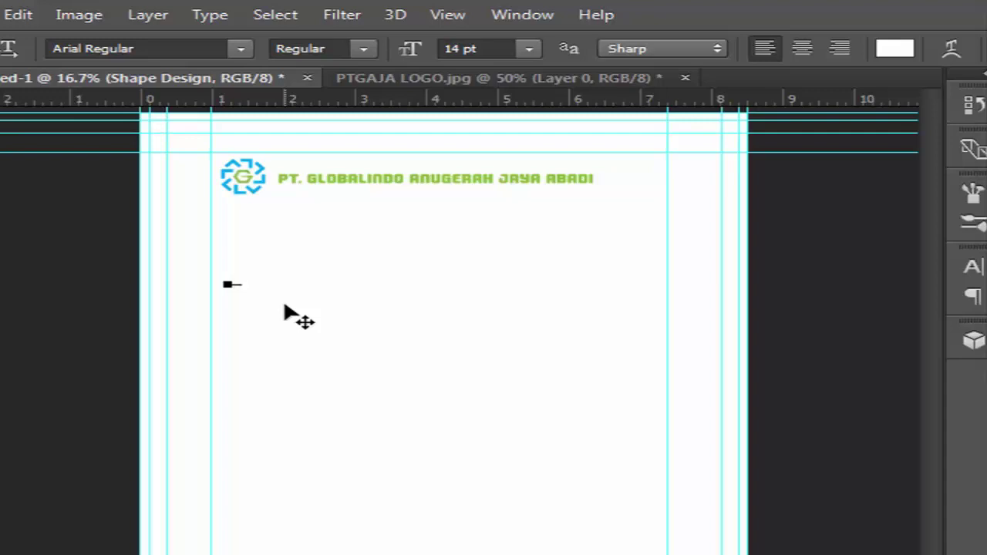
key(ctrl+a)
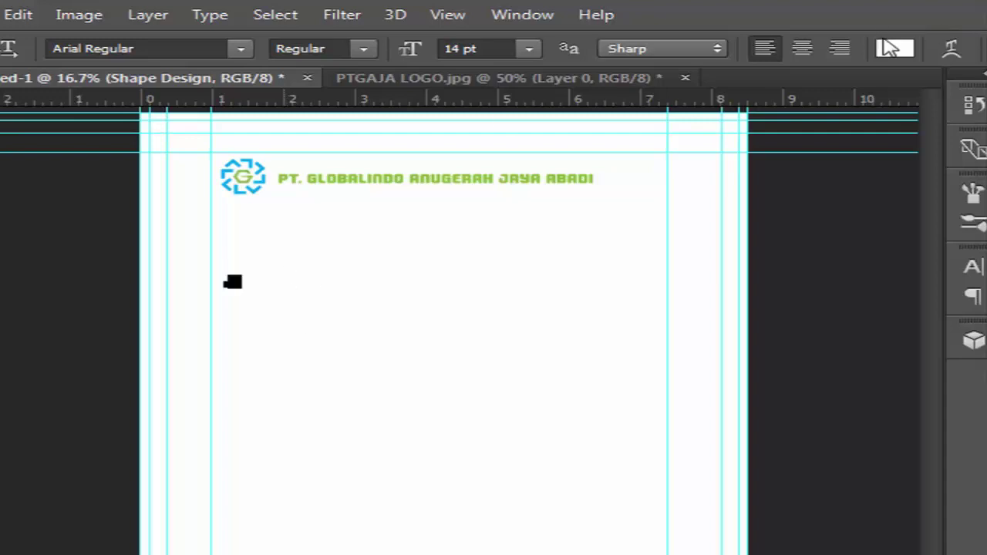
click(895, 48)
drag(625, 454, 542, 494)
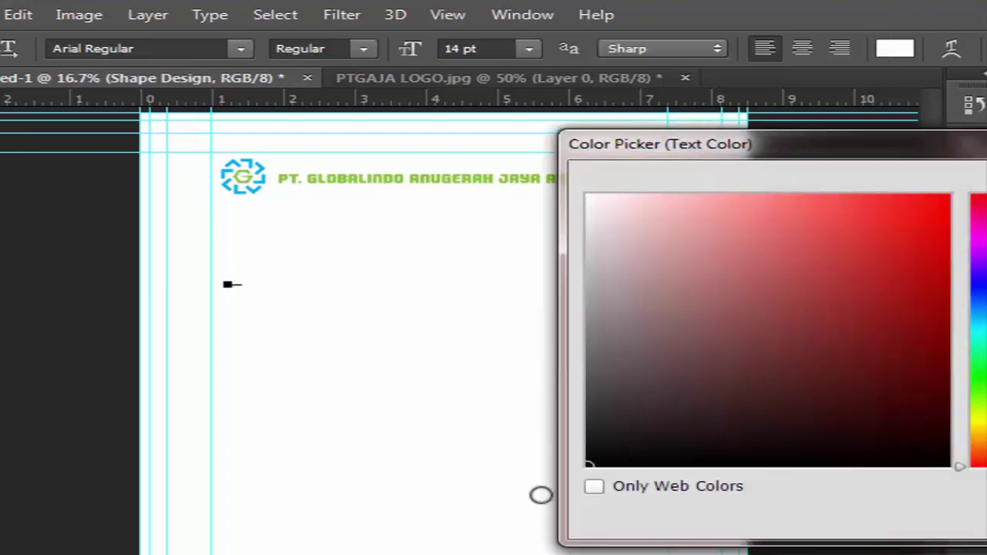
key(Return)
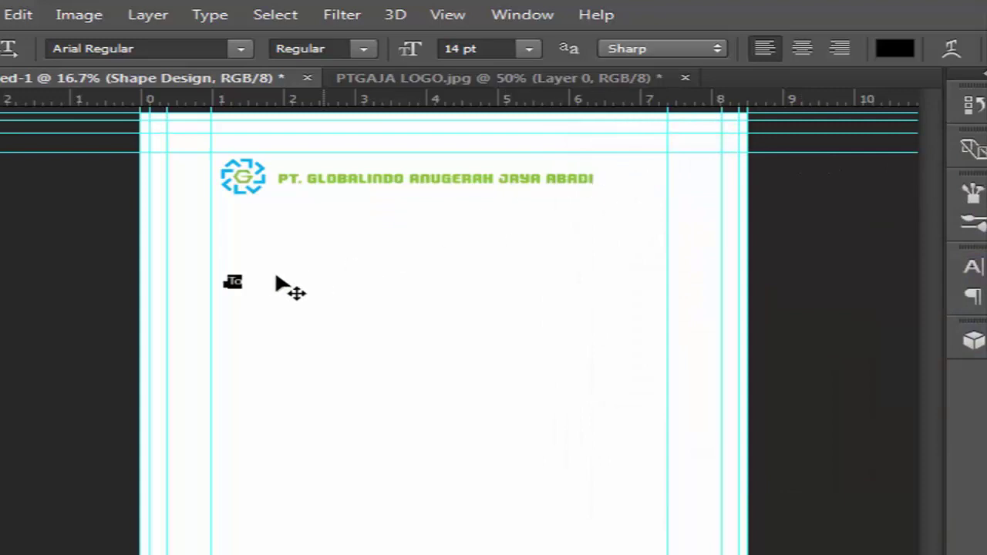
Type the recipient's name under 'To' and set the text to 24 pt.
click(235, 279)
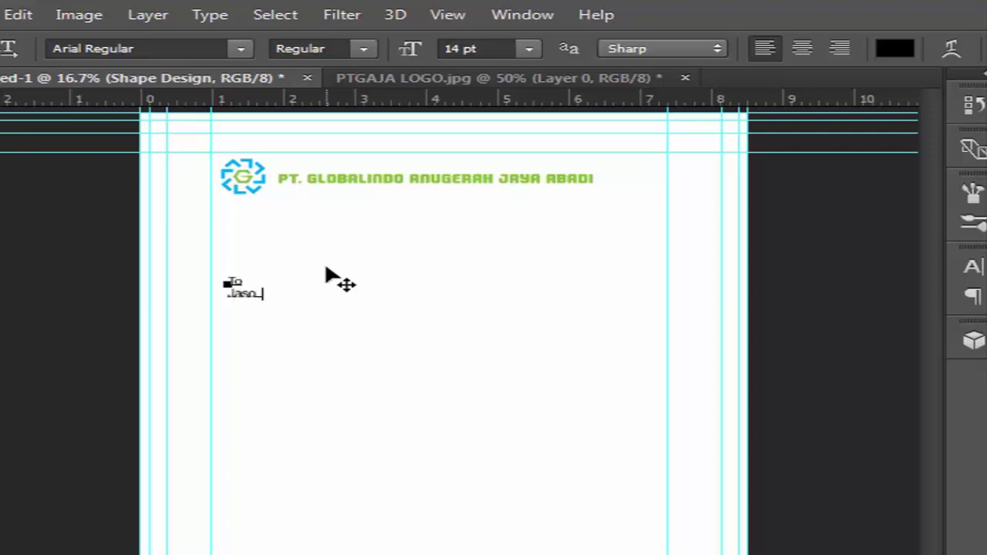
text(n)
key(BackSpace)
key(BackSpace)
key(BackSpace)
text(ON)
text( SI)
key(ctrl)
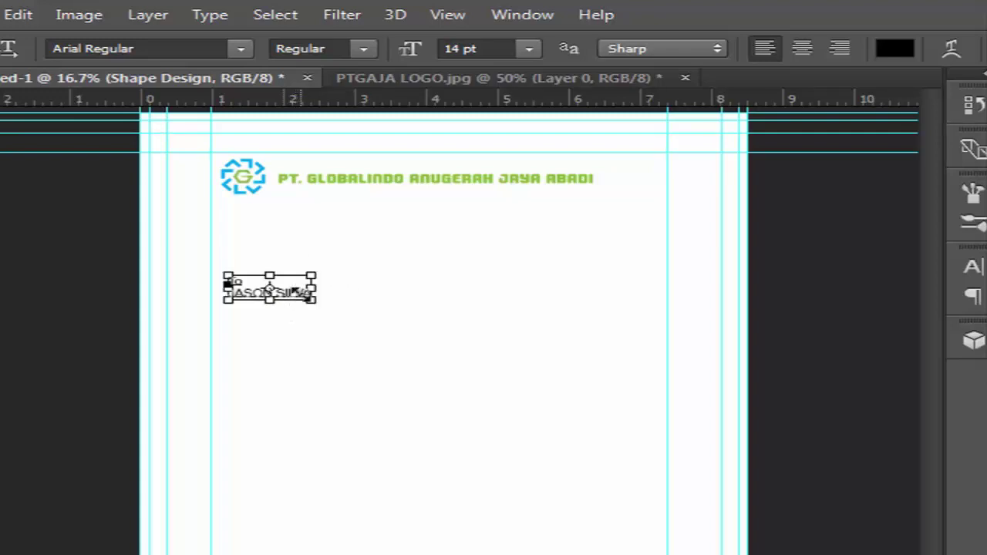
key(ctrl+a)
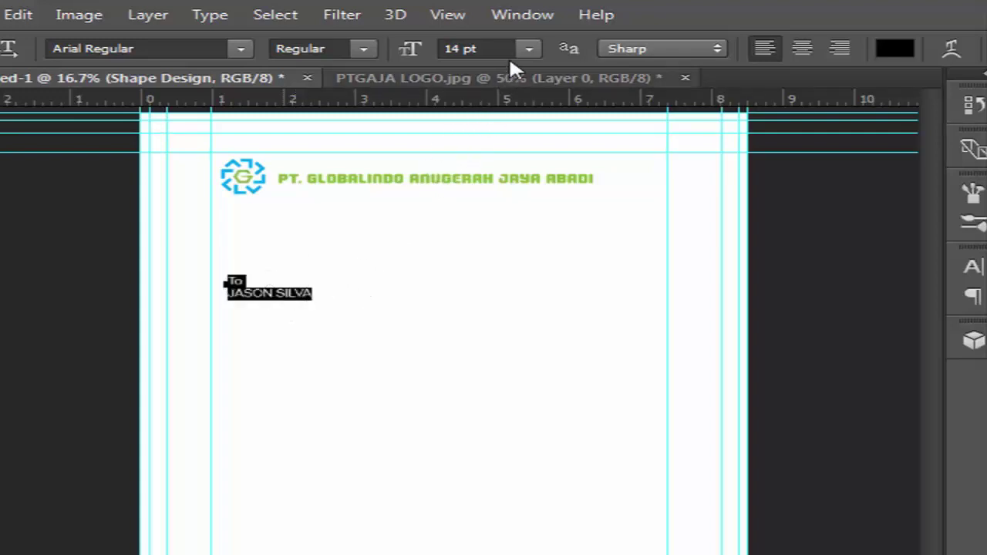
click(529, 48)
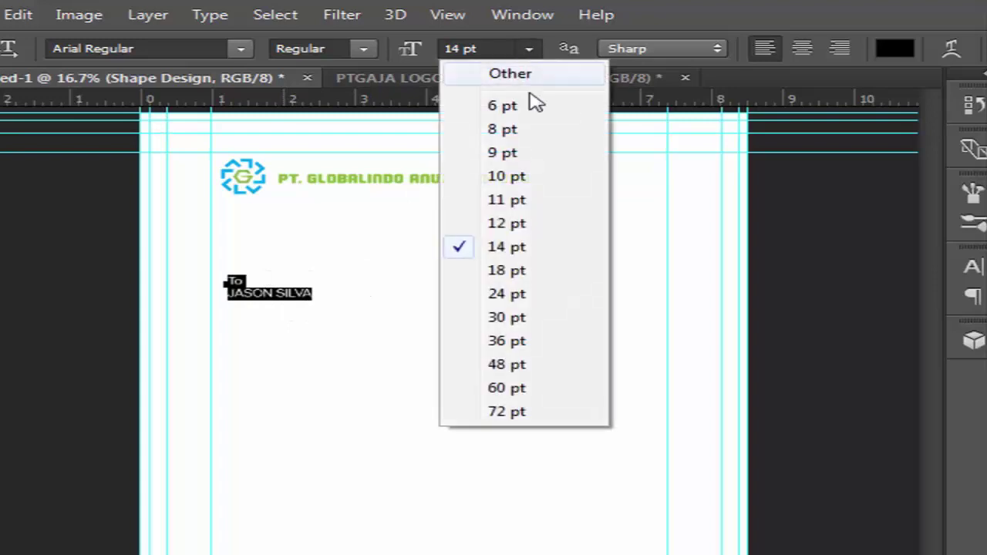
click(505, 294)
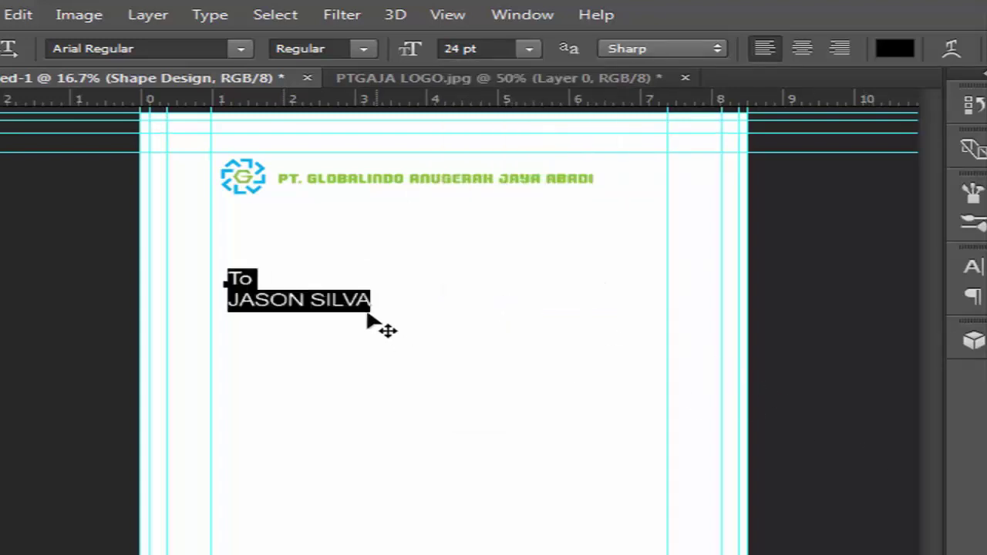
Restyle the recipient's name to Arial Bold after trying Black.
click(305, 294)
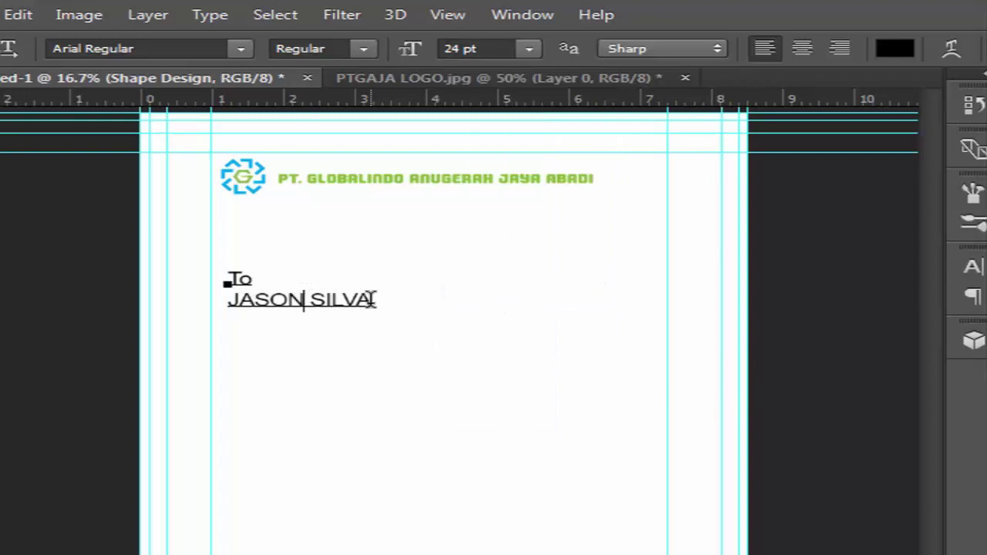
drag(378, 300, 216, 291)
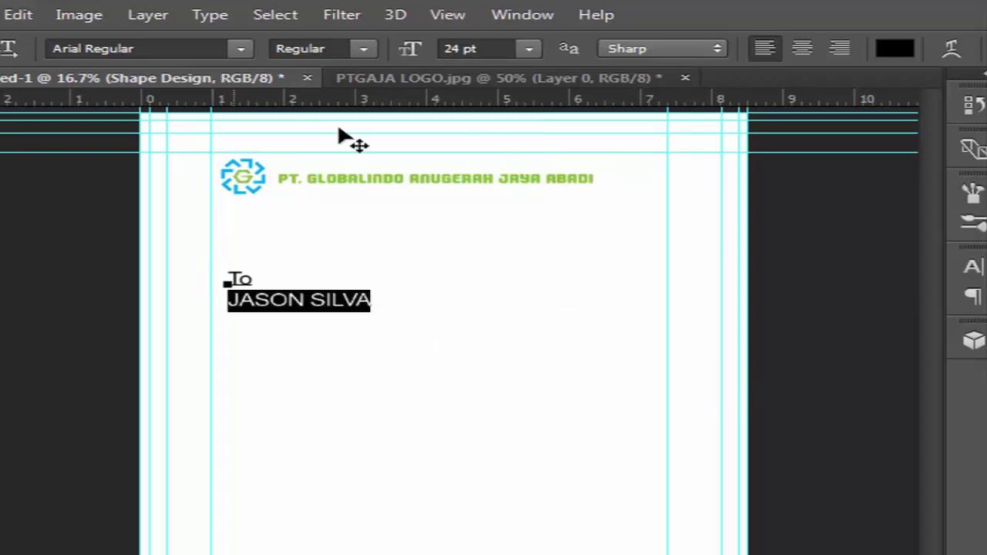
click(367, 48)
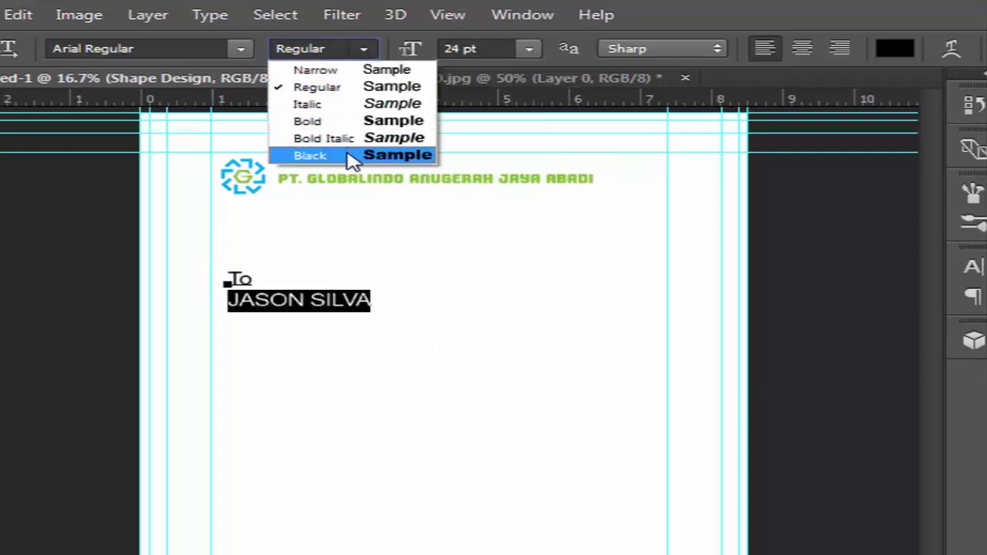
click(353, 158)
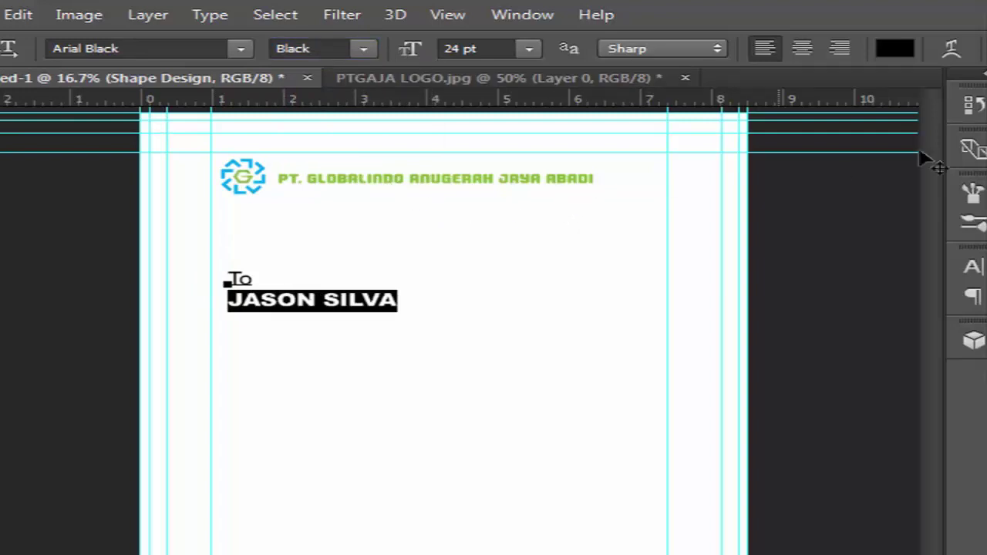
click(353, 49)
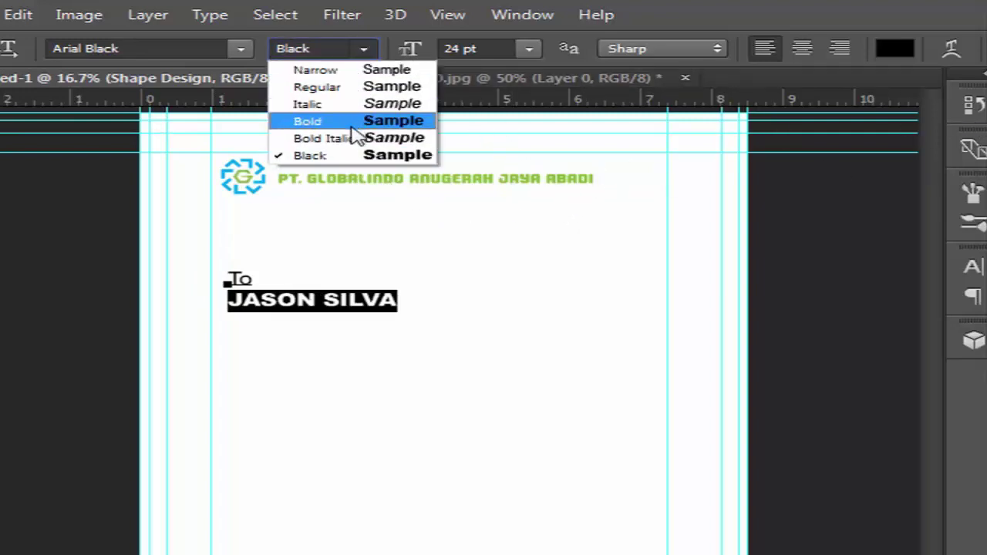
click(348, 134)
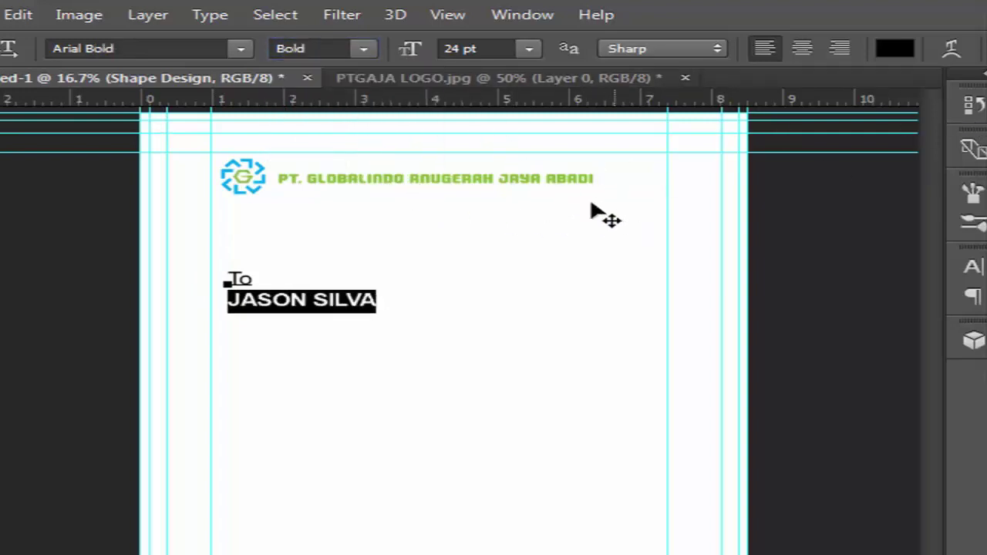
key(ctrl+Return)
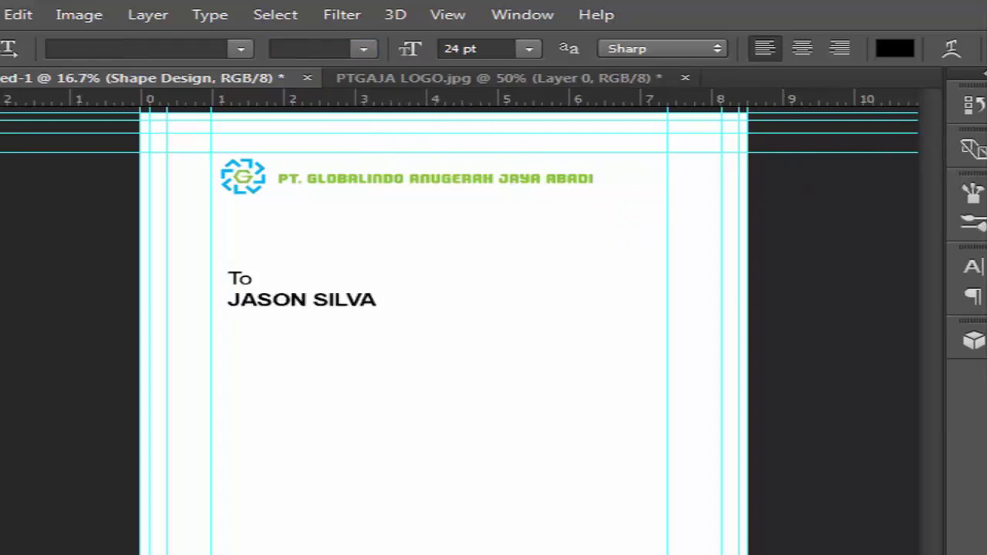
click(370, 301)
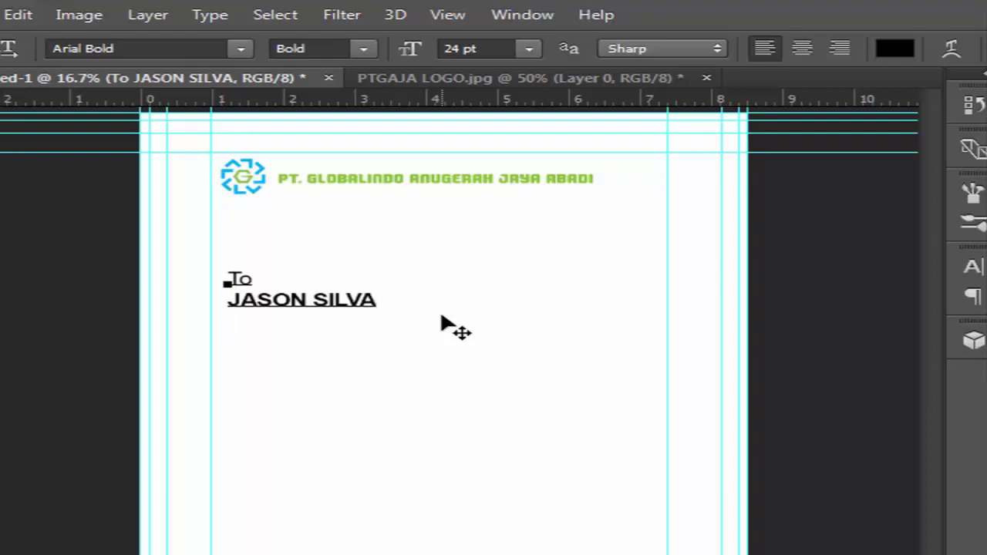
Type DERECTOR beneath the name and set it to Arial Regular 18 pt.
text(dI)
text(RE)
key(BackSpace)
key(BackSpace)
key(BackSpace)
text(D)
text(ERECTOR)
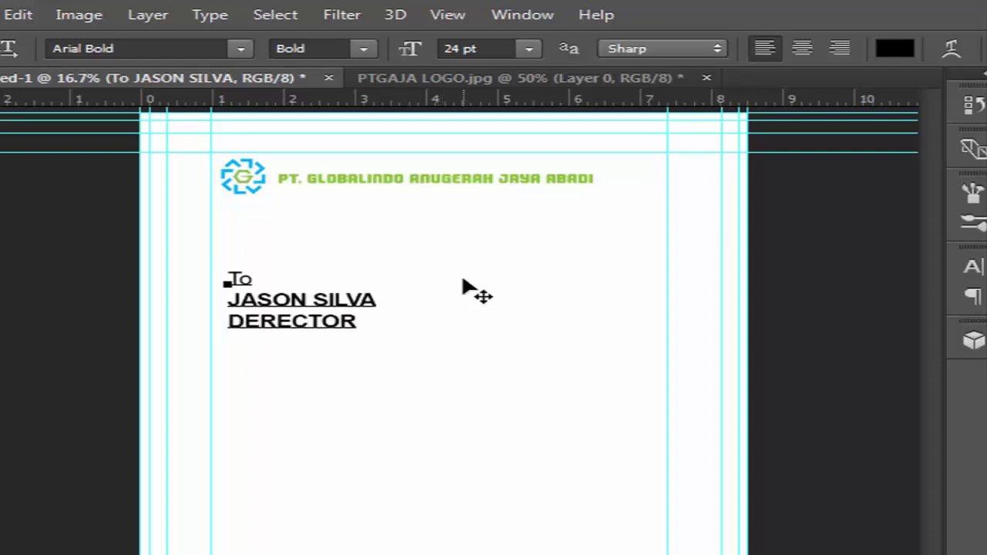
drag(366, 320, 227, 321)
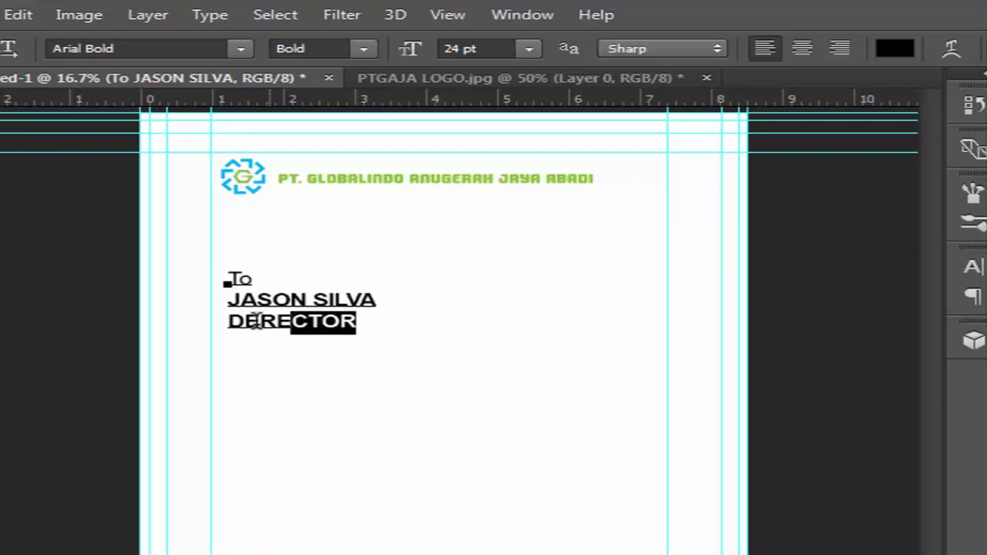
click(362, 50)
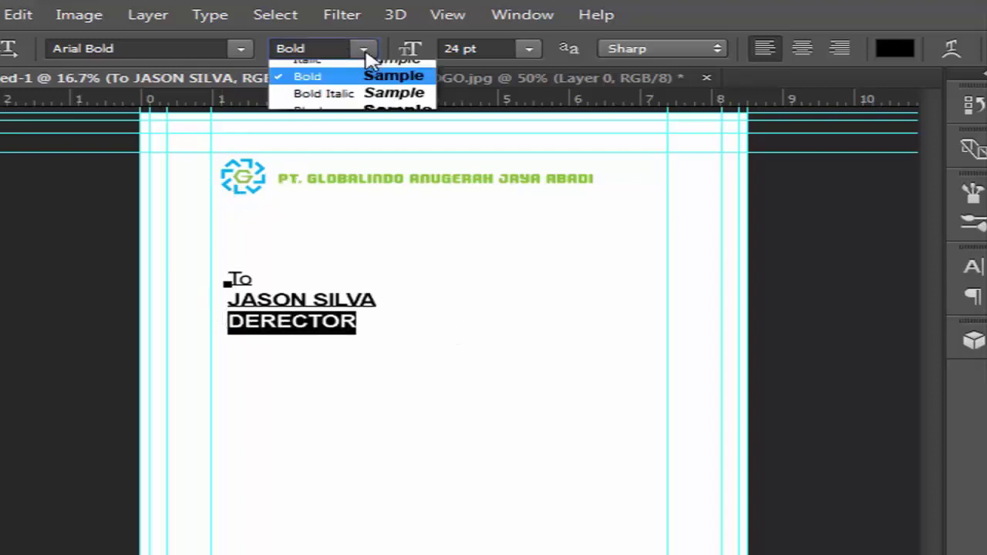
click(368, 88)
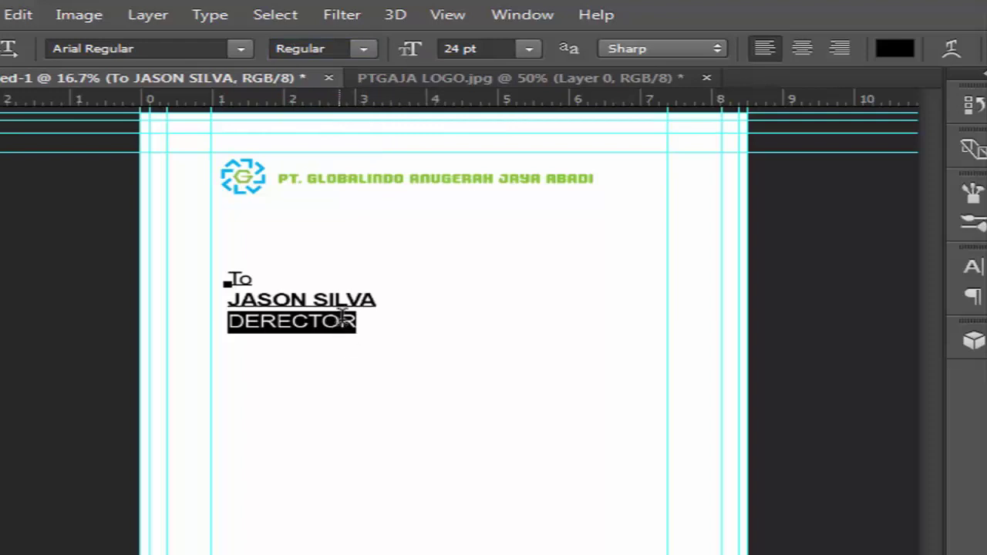
click(529, 50)
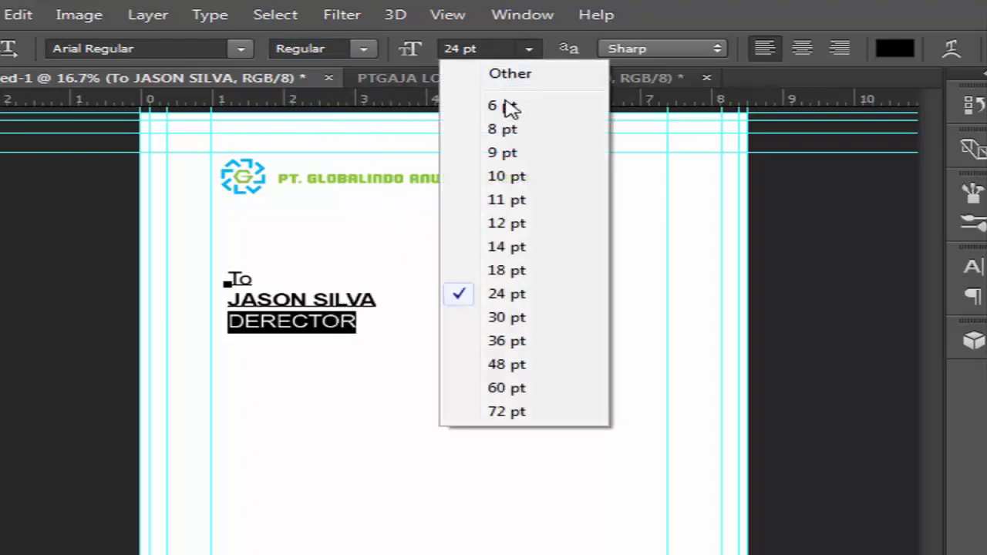
click(507, 271)
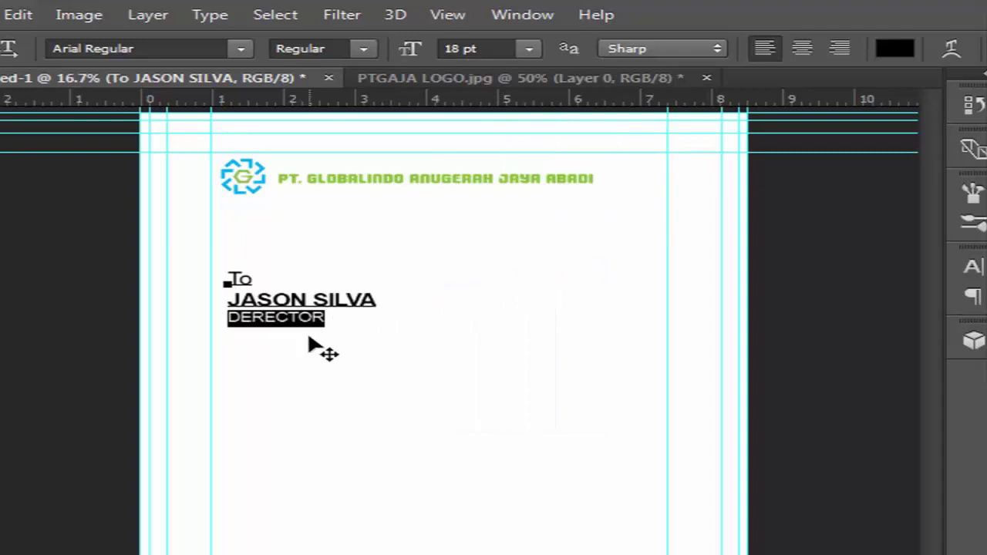
drag(305, 346, 301, 346)
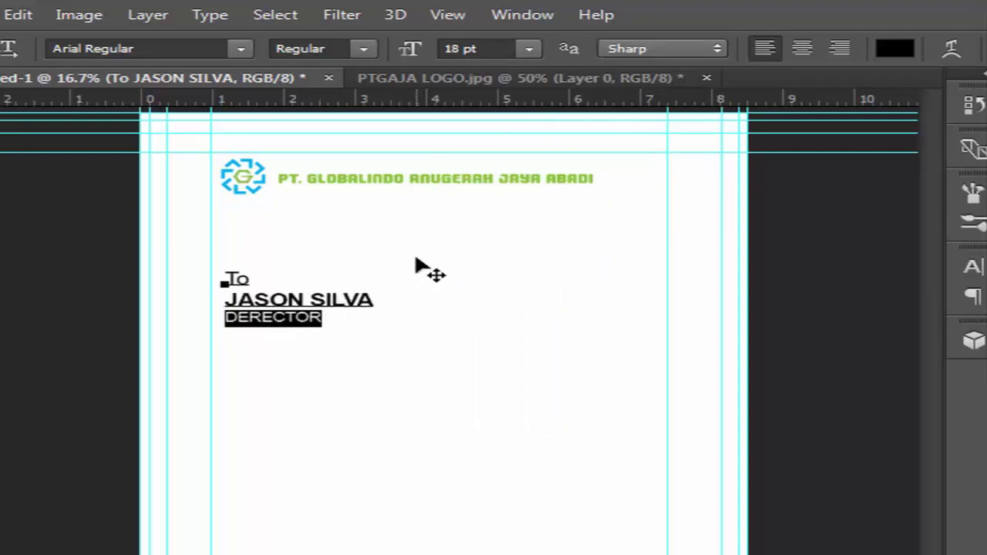
click(324, 318)
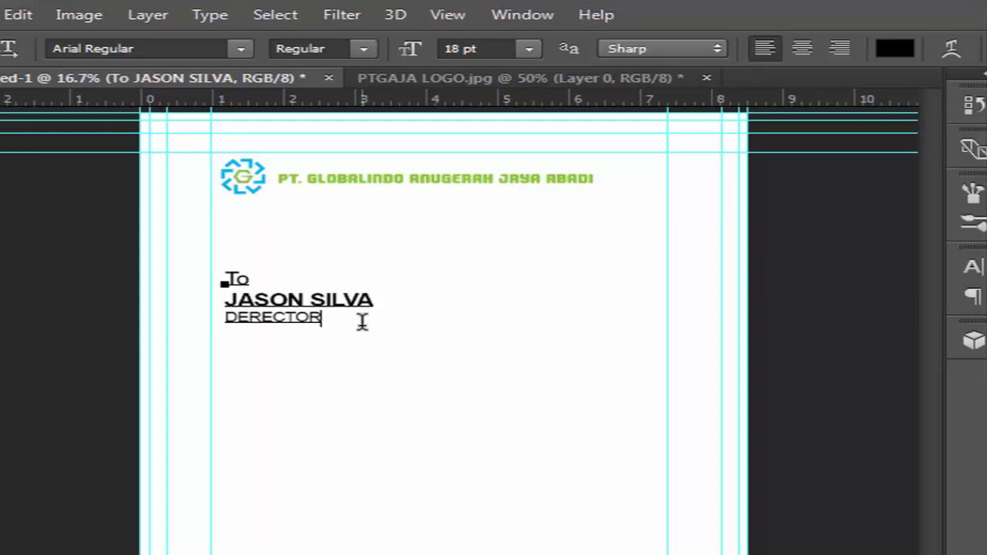
key(ctrl+Return)
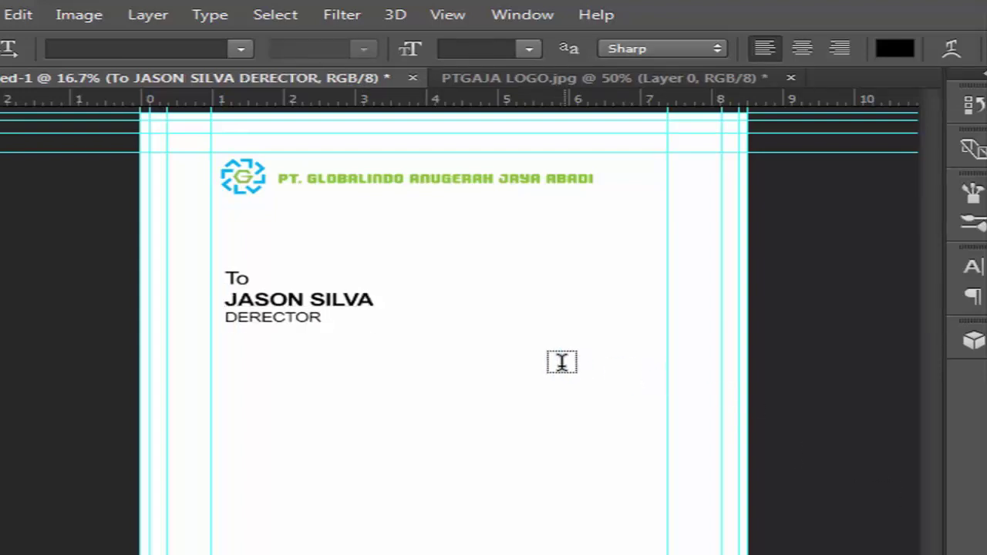
Type the date line 'Date- 11-10-2017' on the right, level with the name.
click(550, 290)
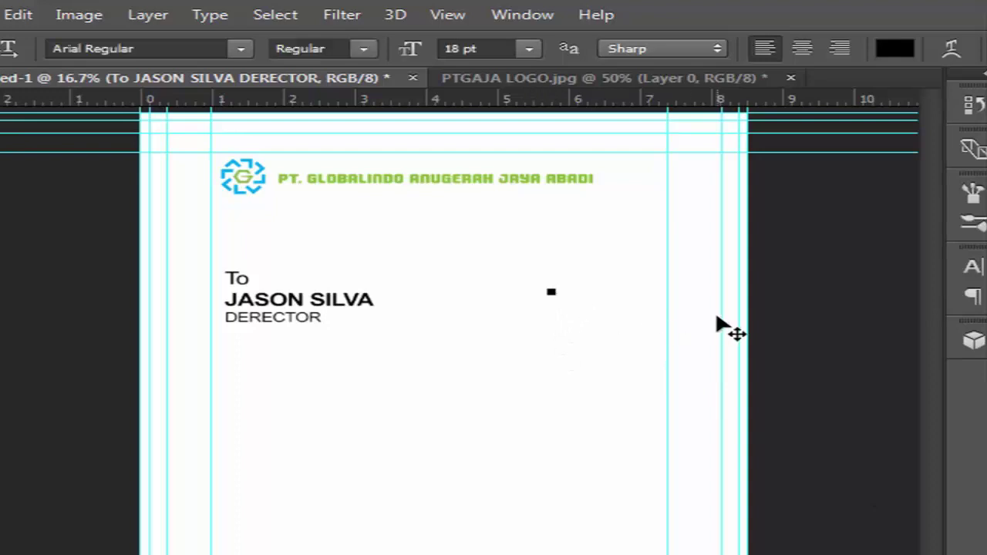
text(d)
text(ATE)
key(BackSpace)
key(BackSpace)
key(BackSpace)
key(BackSpace)
text(D)
text(ate)
text(:)
text( 1)
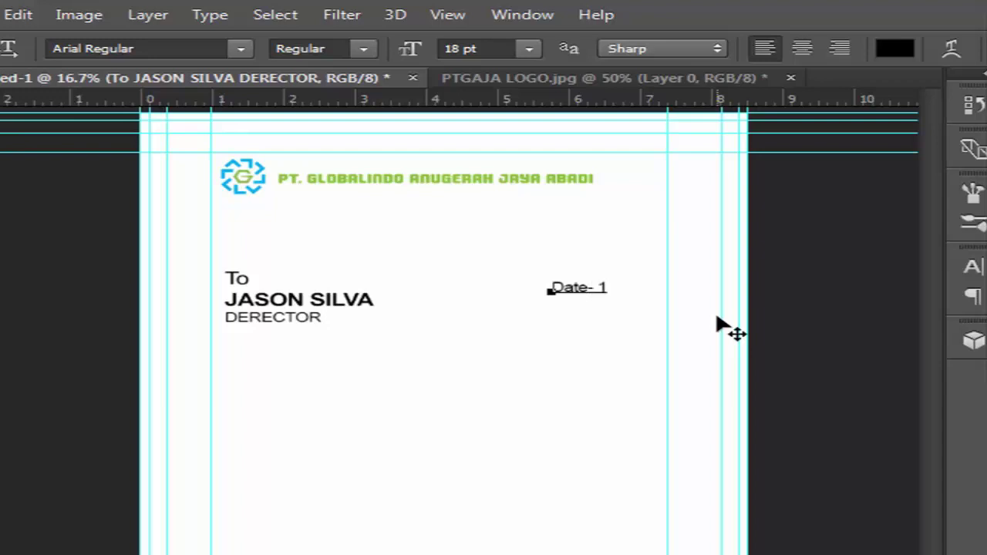
text(1)
text(-10)
text(0)
key(Left)
text(20)
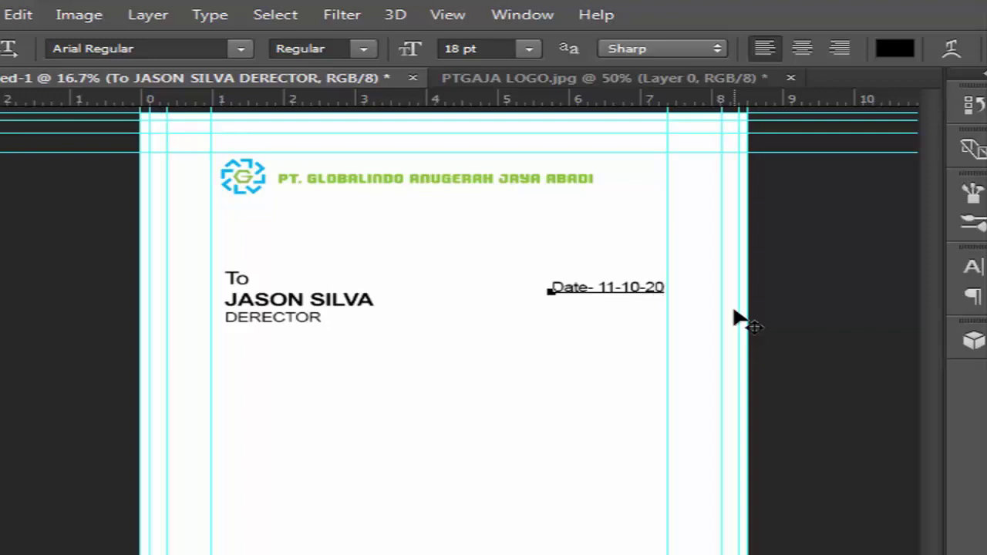
text(17)
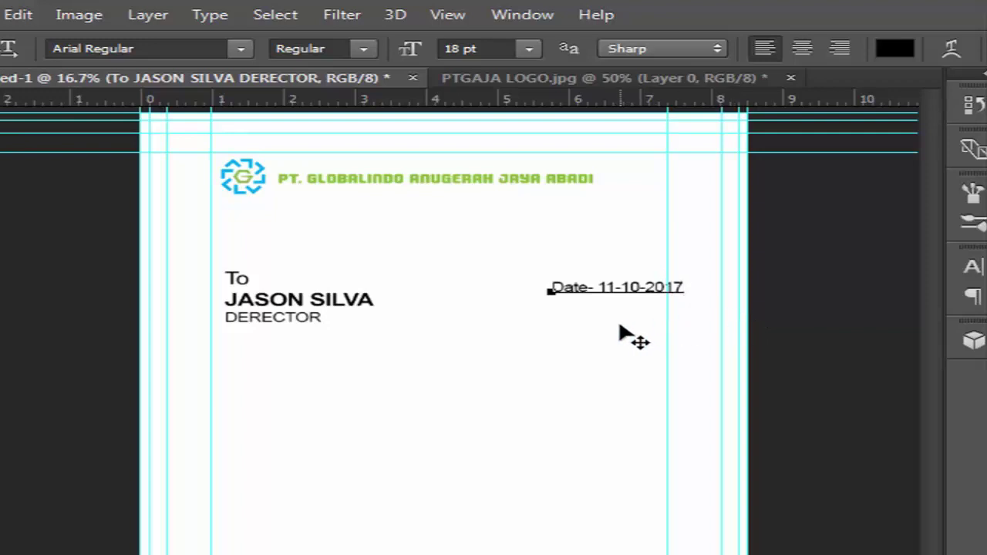
mouse_move(625, 333)
mouse_down()
mouse_move(609, 351)
mouse_move(582, 338)
mouse_move(595, 345)
mouse_up()
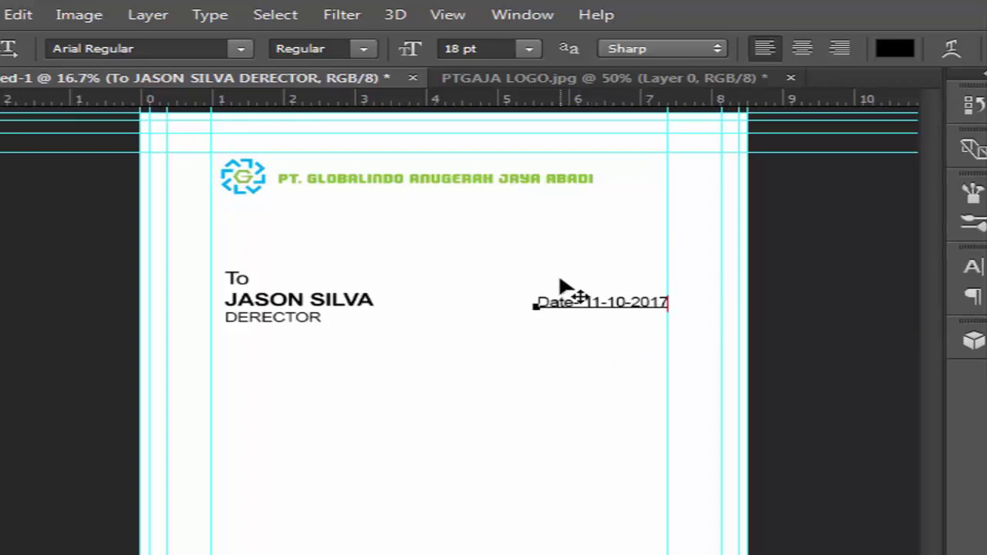
Make the date text Bold and align it with the right margin.
click(664, 299)
drag(661, 300, 498, 296)
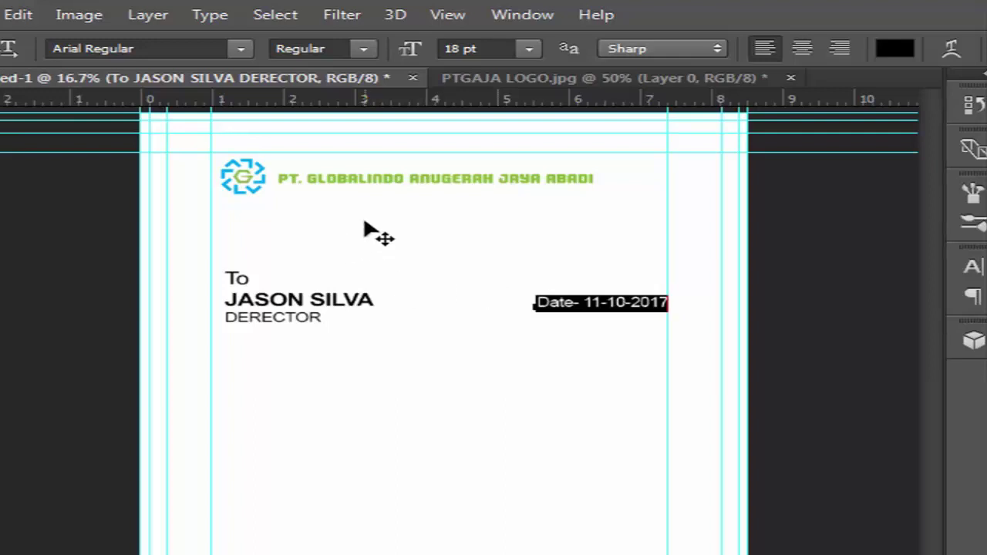
click(343, 51)
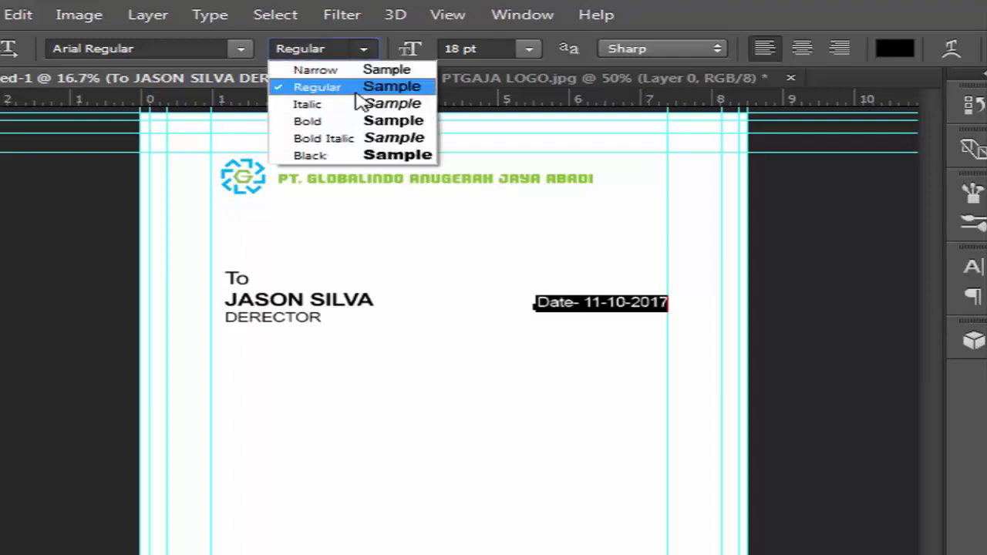
click(348, 121)
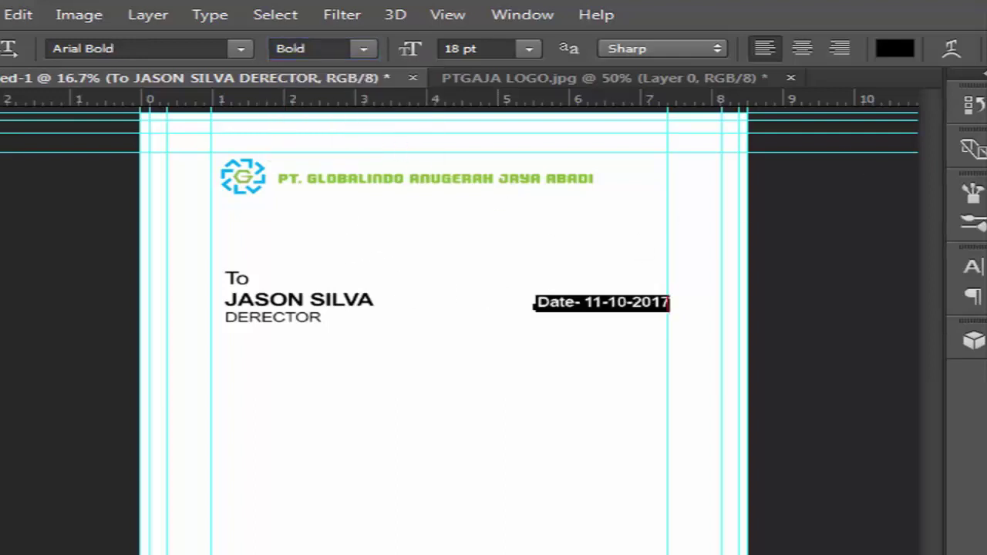
key(ctrl+Return)
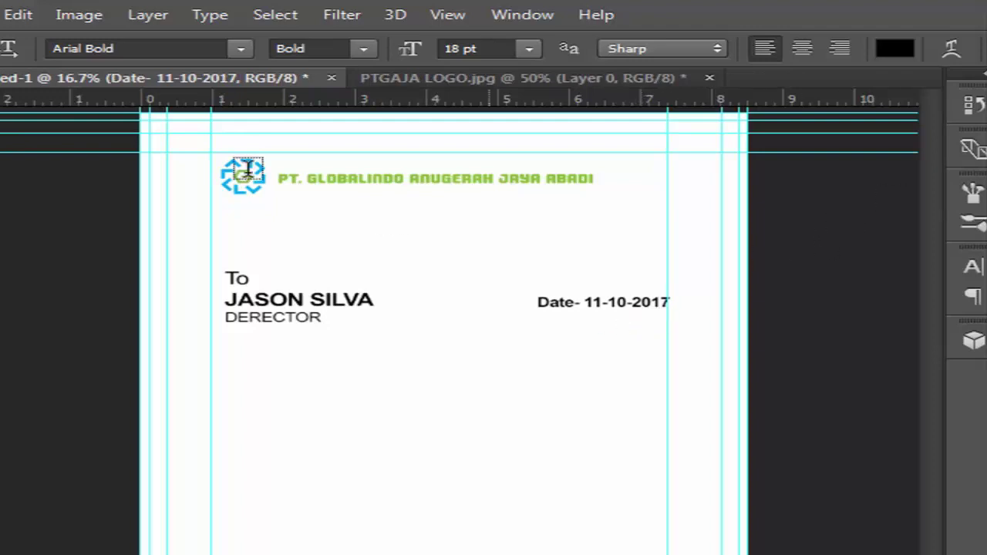
key(v)
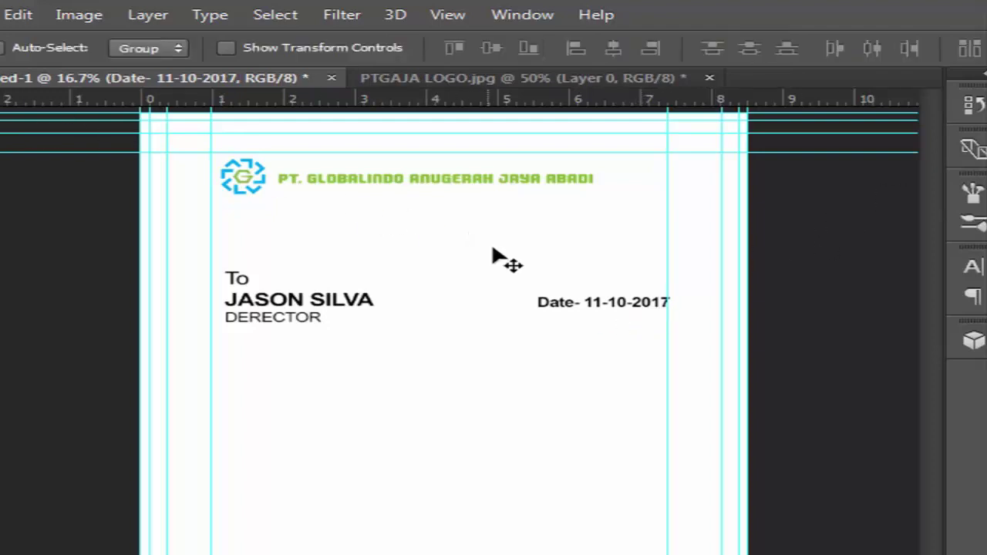
mouse_move(599, 310)
mouse_down()
mouse_move(575, 315)
mouse_move(574, 304)
mouse_move(589, 313)
mouse_up()
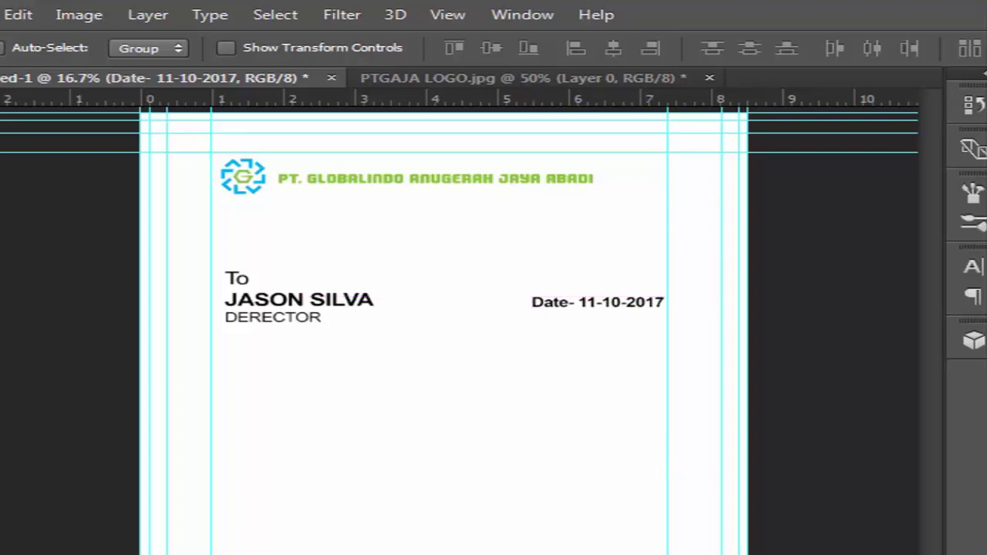
key(m)
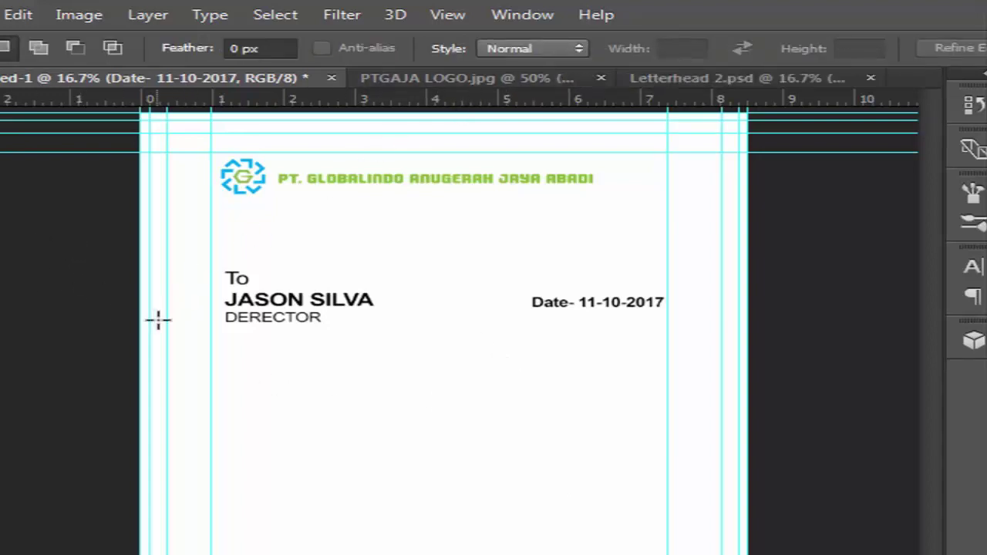
Paste the body paragraphs as a new text block below the recipient block.
key(t)
click(219, 363)
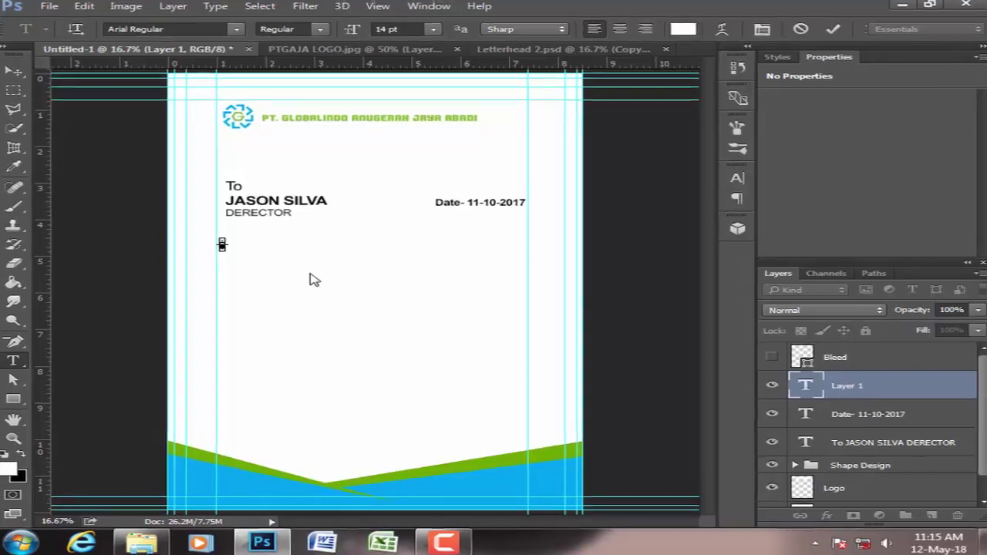
key(ctrl+v)
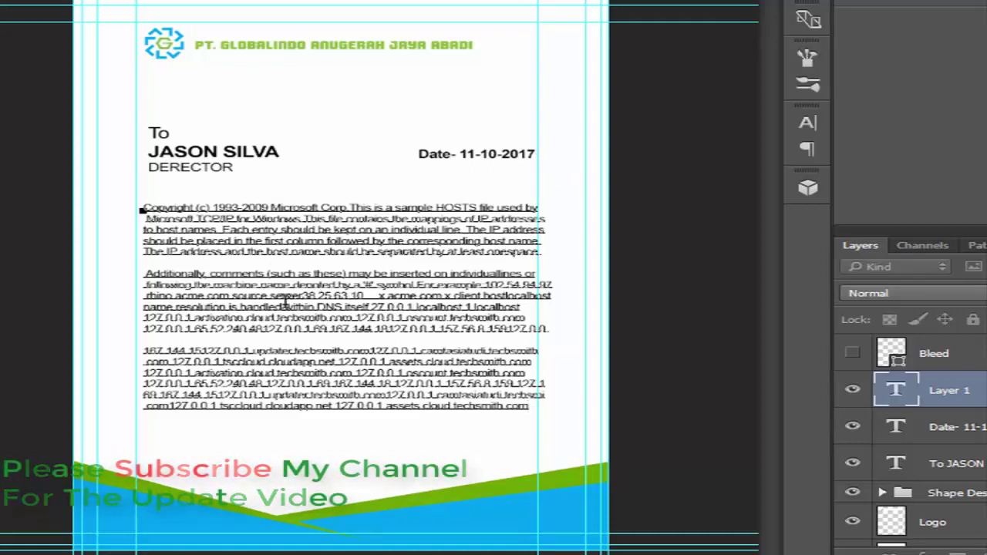
drag(355, 451, 349, 454)
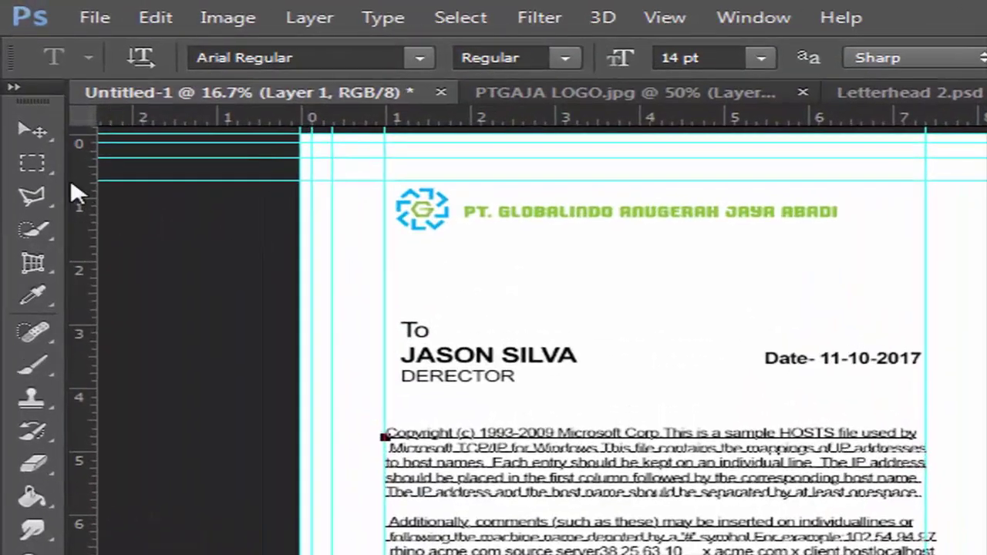
click(17, 71)
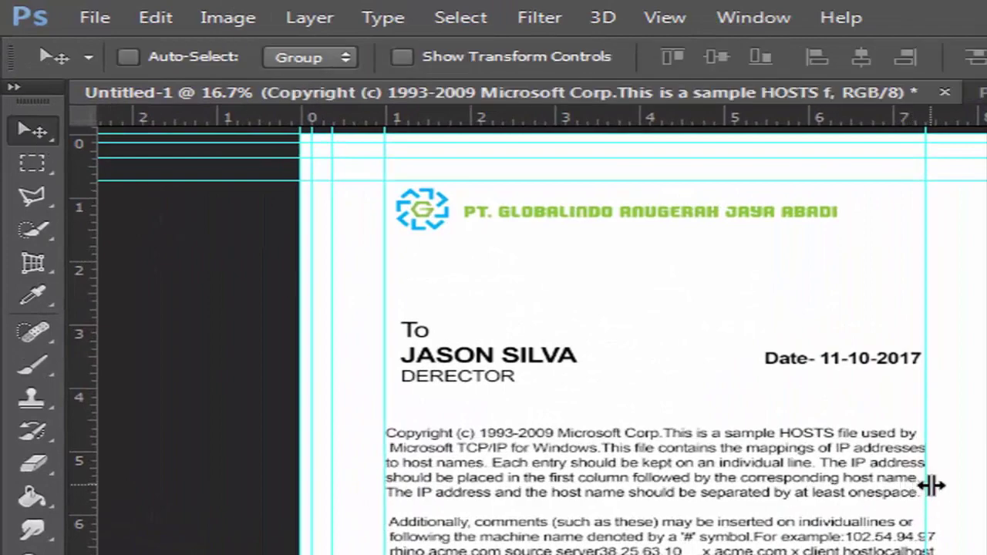
Move the right vertical guide to the body text's edge.
drag(932, 486, 943, 485)
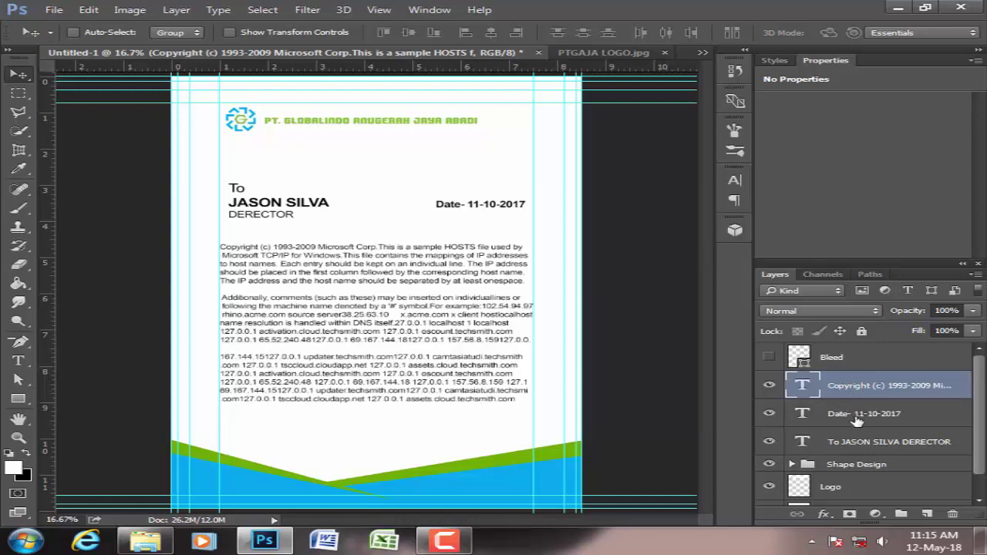
click(848, 413)
click(848, 394)
Copy the recipient's name and DERECTOR title from the address block.
double_click(800, 441)
key(ctrl+c)
click(297, 202)
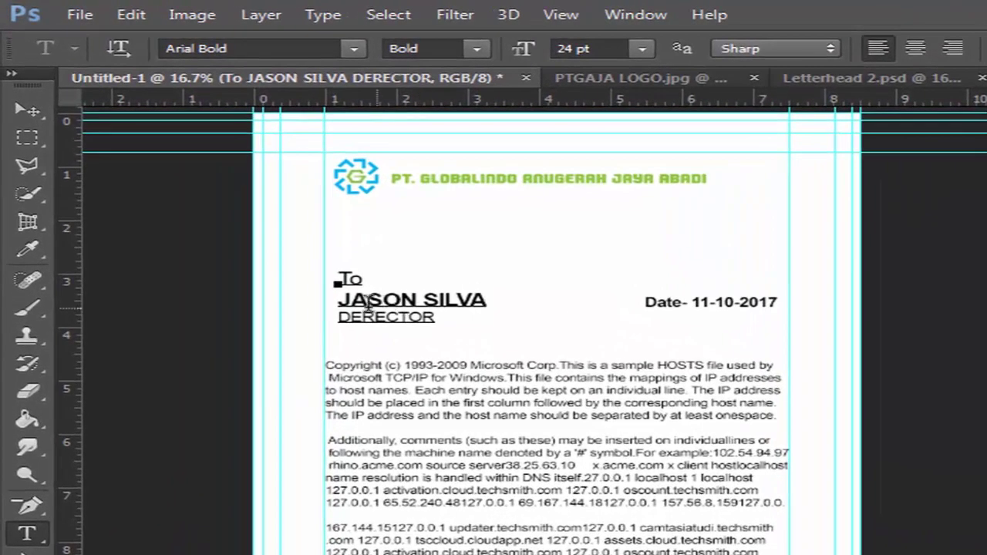
drag(337, 303, 436, 319)
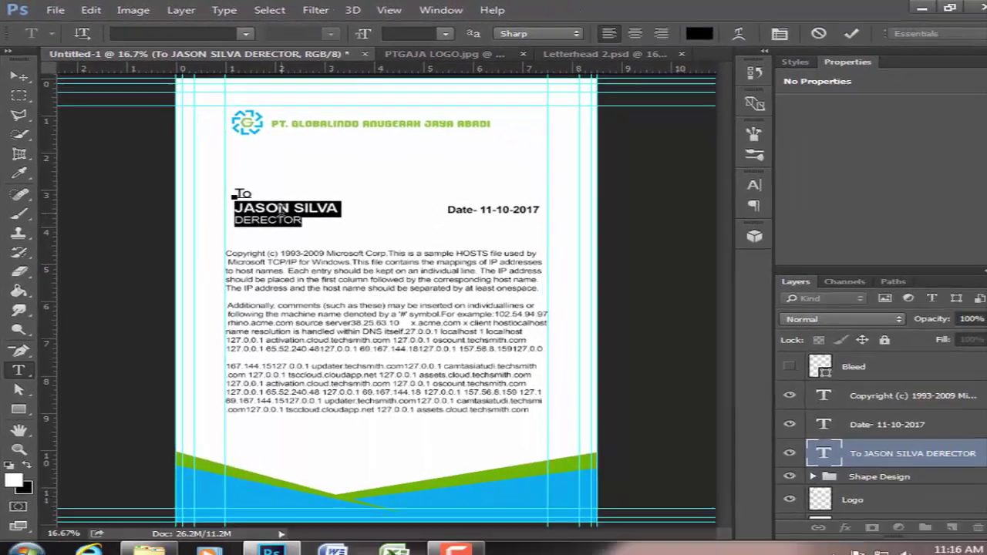
right_click(302, 231)
click(351, 280)
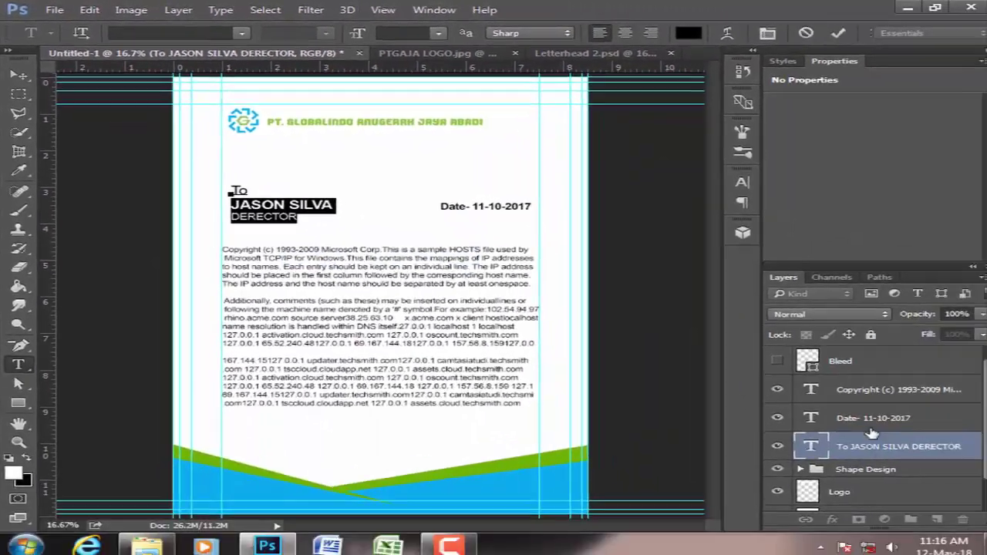
key(ctrl+Return)
key(v)
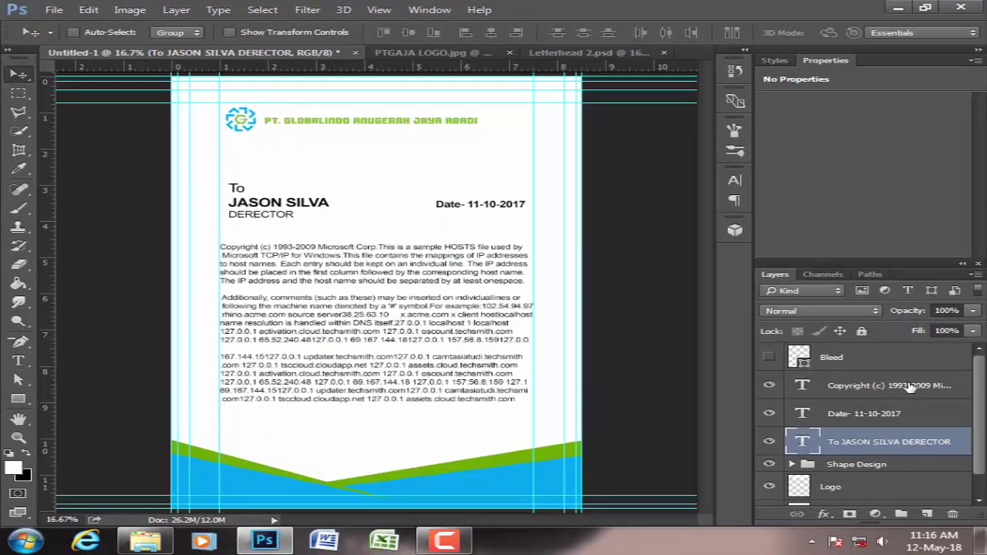
Paste the name and title as a signature block below the body, aligned left.
click(910, 387)
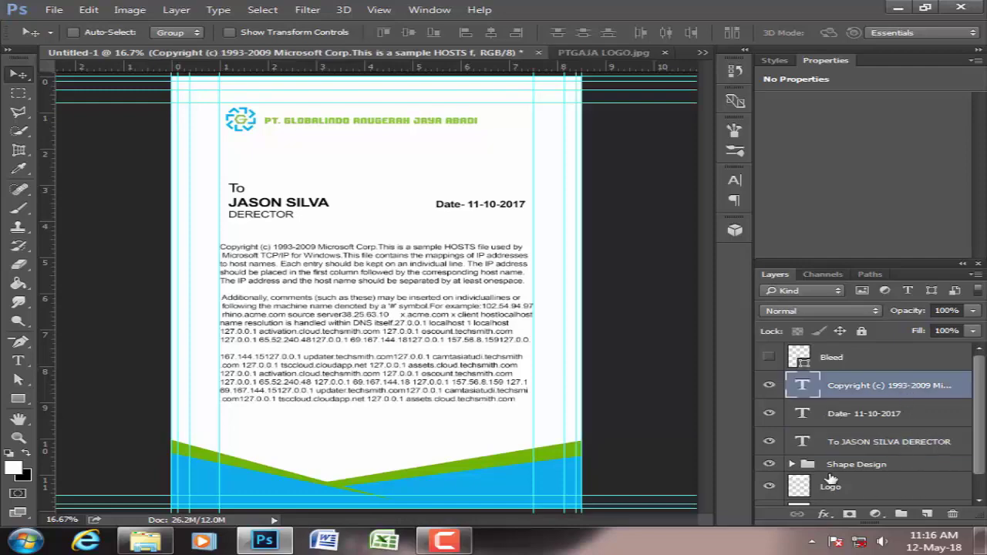
click(926, 513)
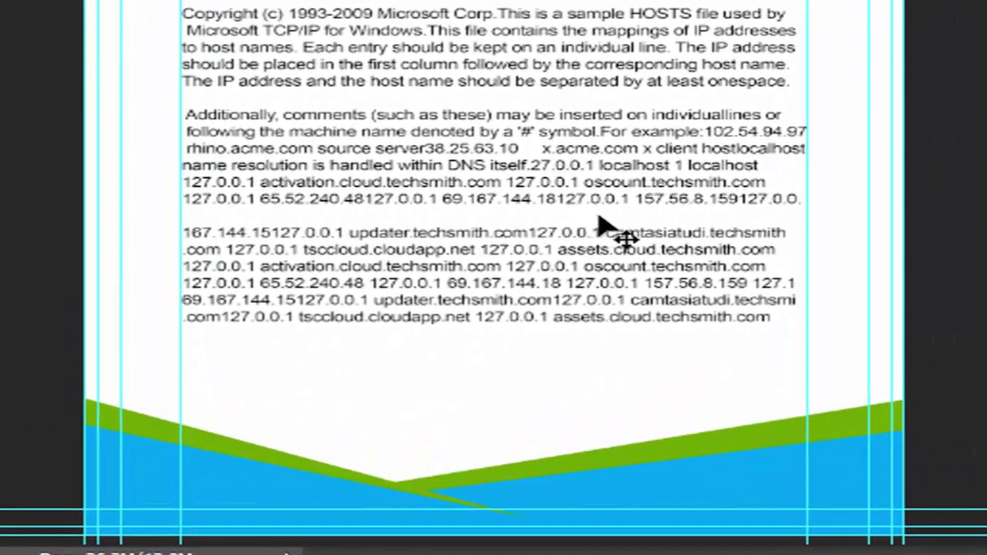
key(t)
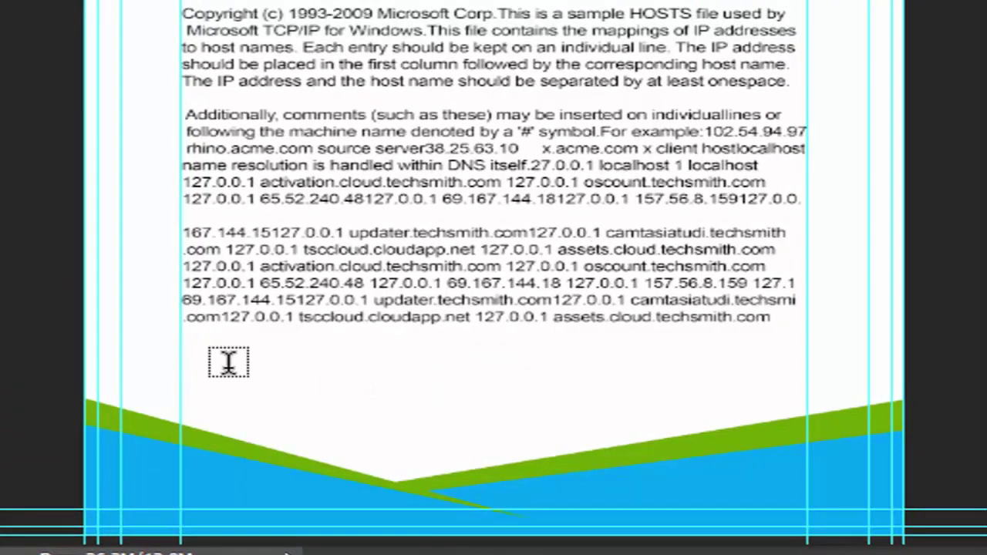
click(228, 362)
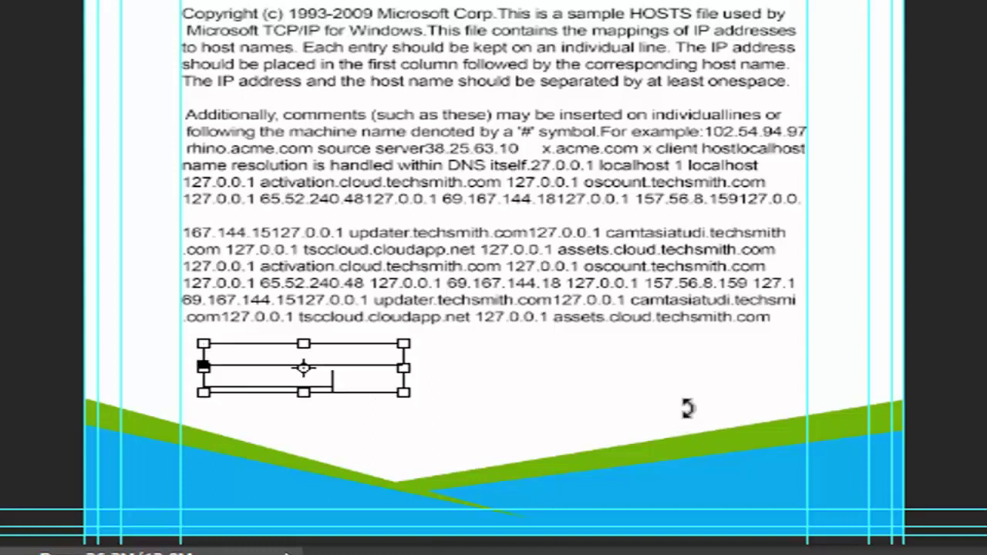
key(ctrl+v)
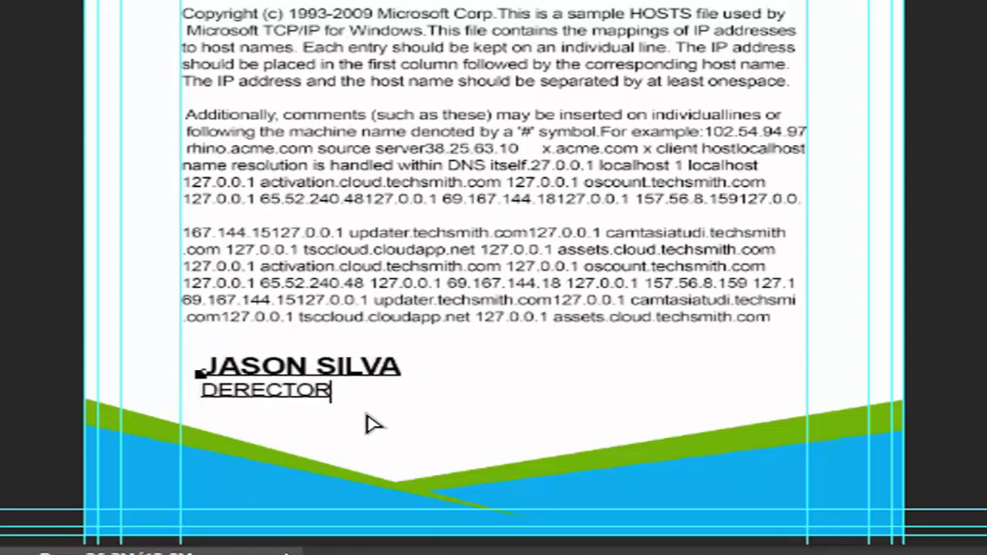
drag(366, 422, 356, 425)
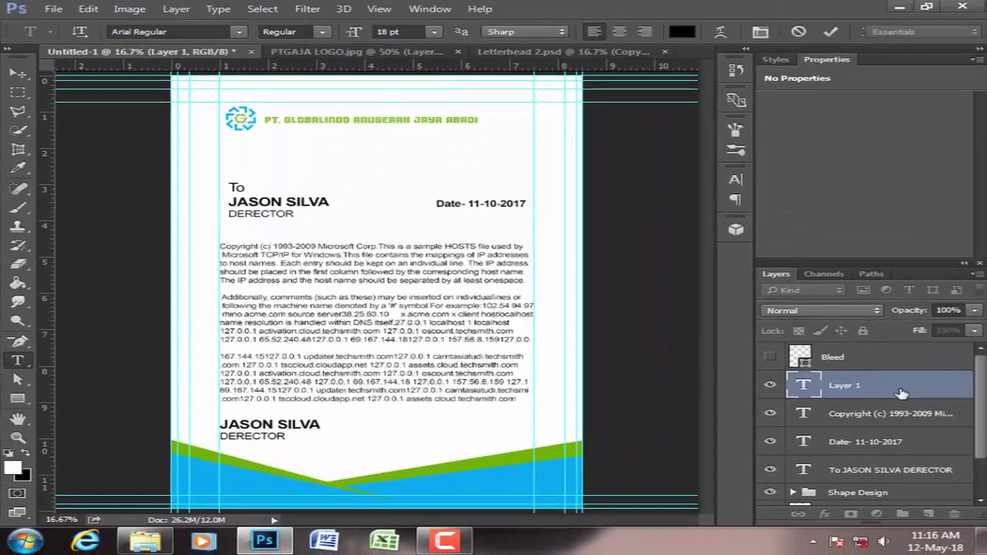
click(901, 393)
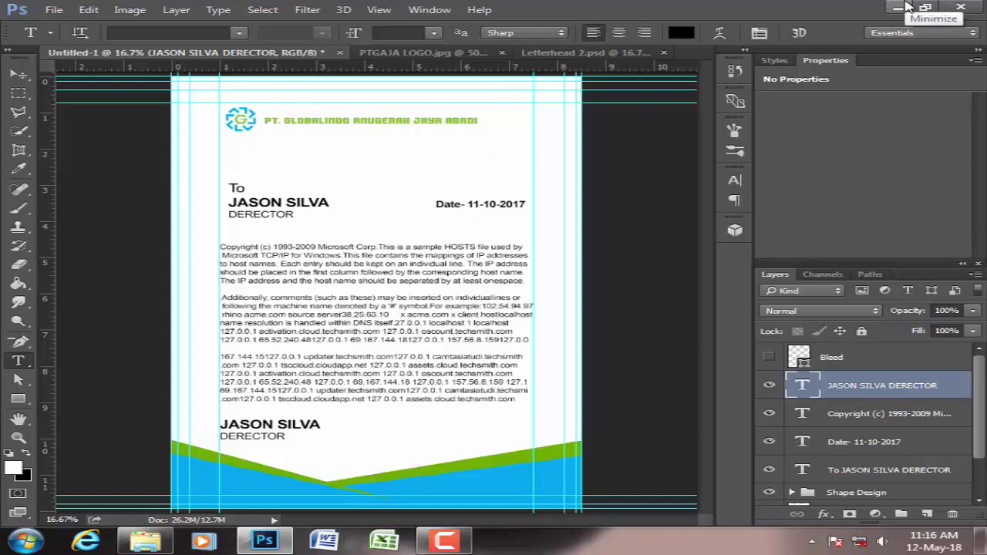
Paste the company address and phone/fax lines beneath the company name, position them, and commit.
click(265, 132)
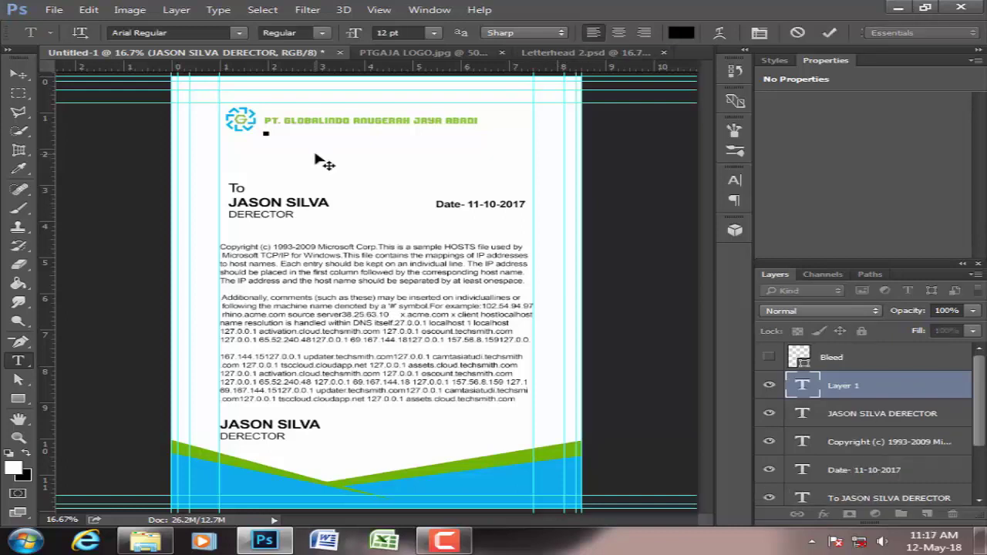
key(ctrl+v)
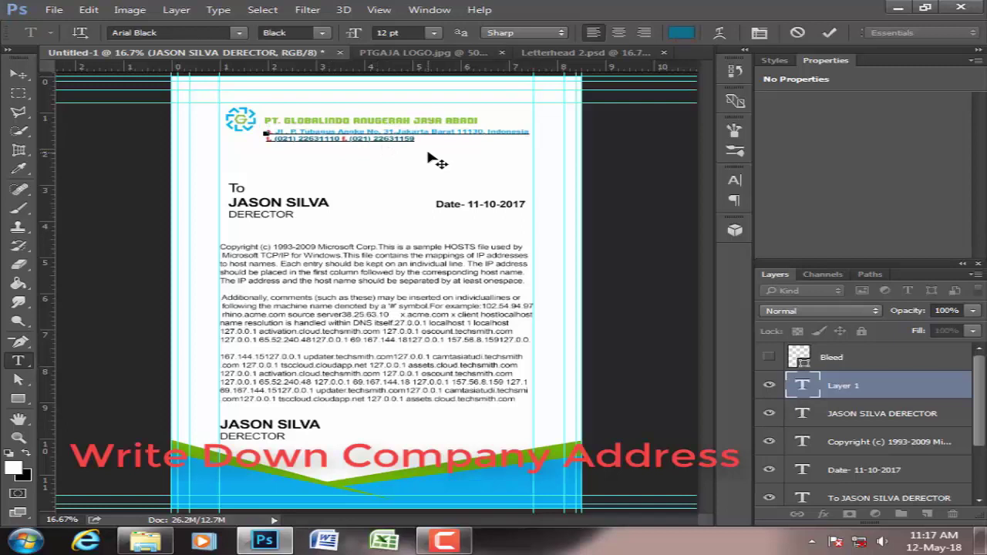
drag(432, 158, 419, 154)
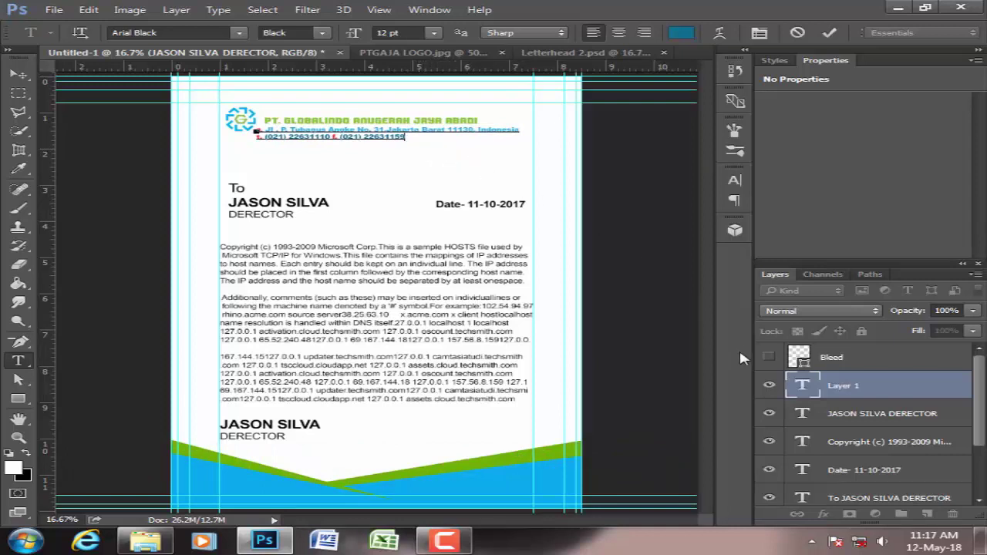
click(857, 392)
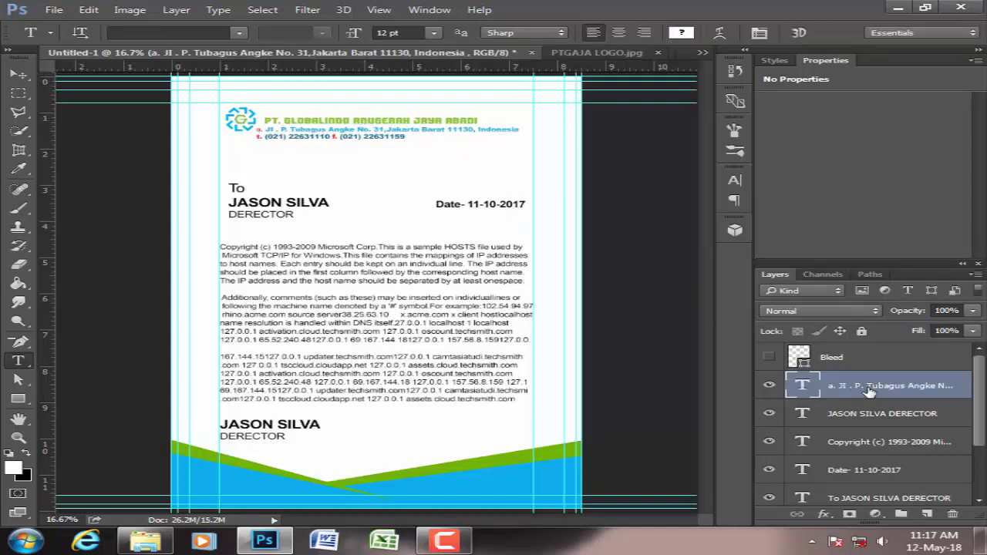
Reopen the address text, then select the signature text layer in the Layers panel.
click(329, 128)
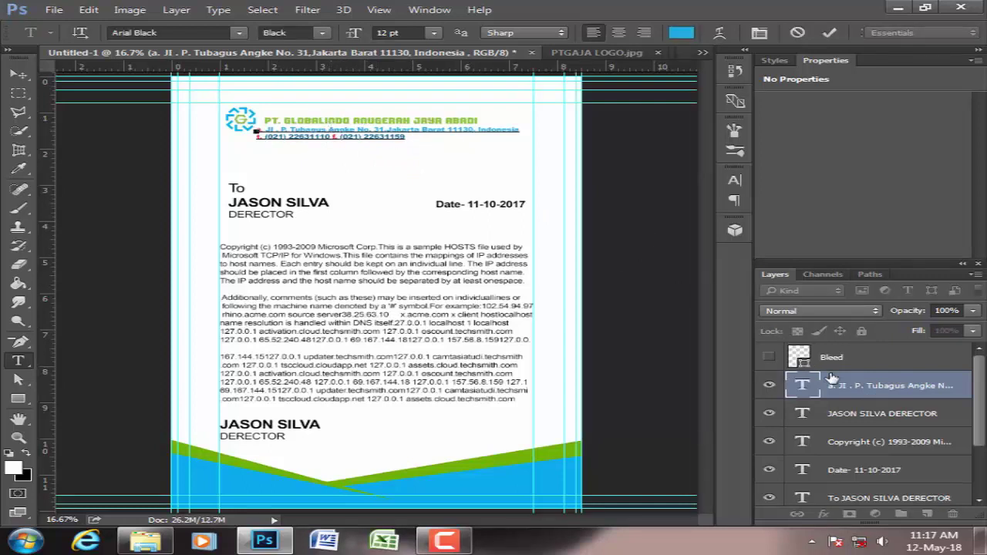
click(860, 423)
scroll(852, 431, down, 2)
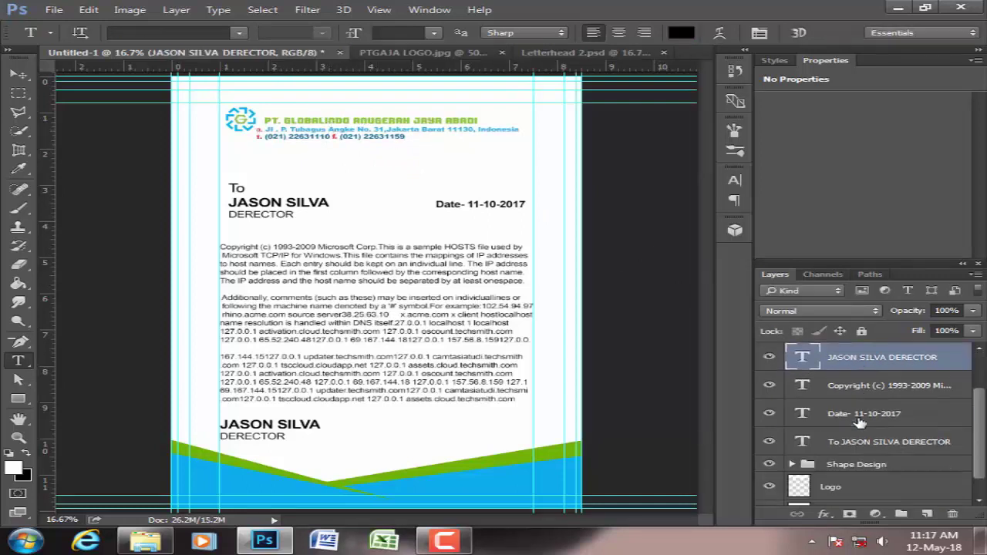
scroll(843, 446, down, 1)
Stretch the Logo layer to about 114% width and 116% height across the top.
click(839, 467)
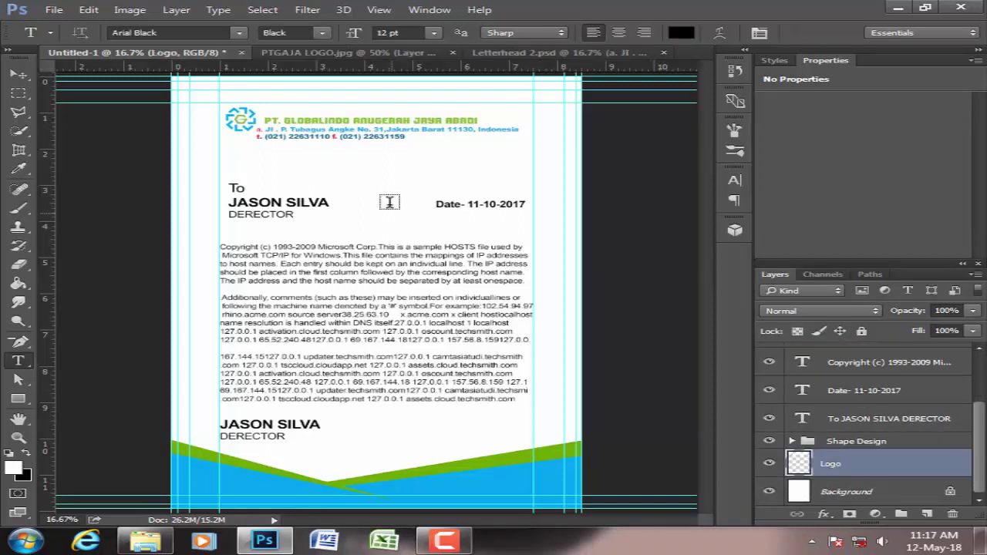
key(ctrl+t)
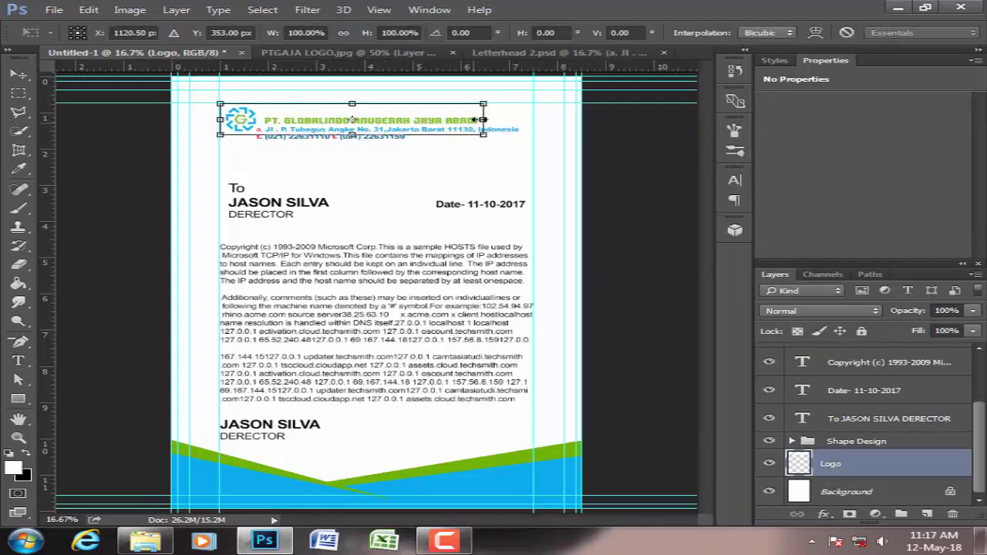
drag(484, 118, 519, 120)
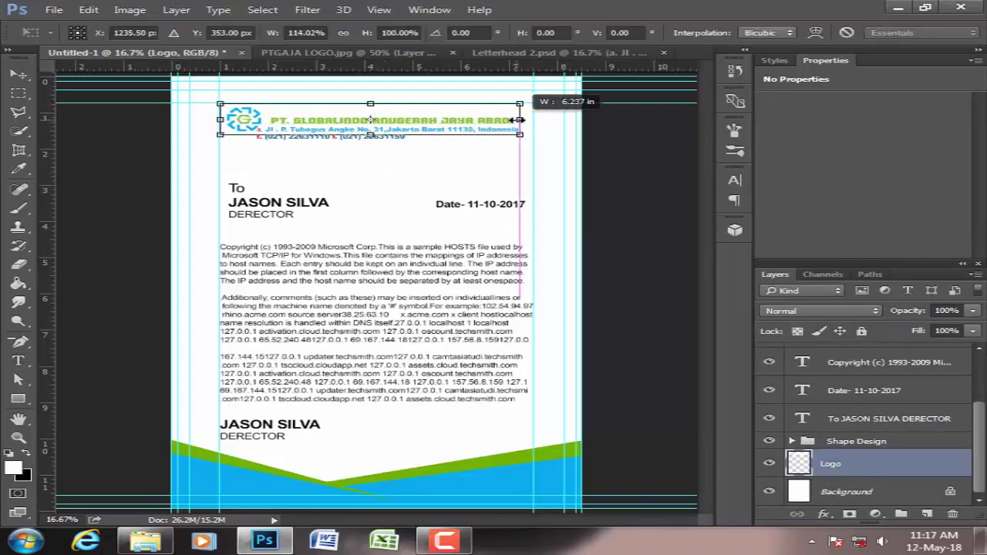
key(Return)
key(t)
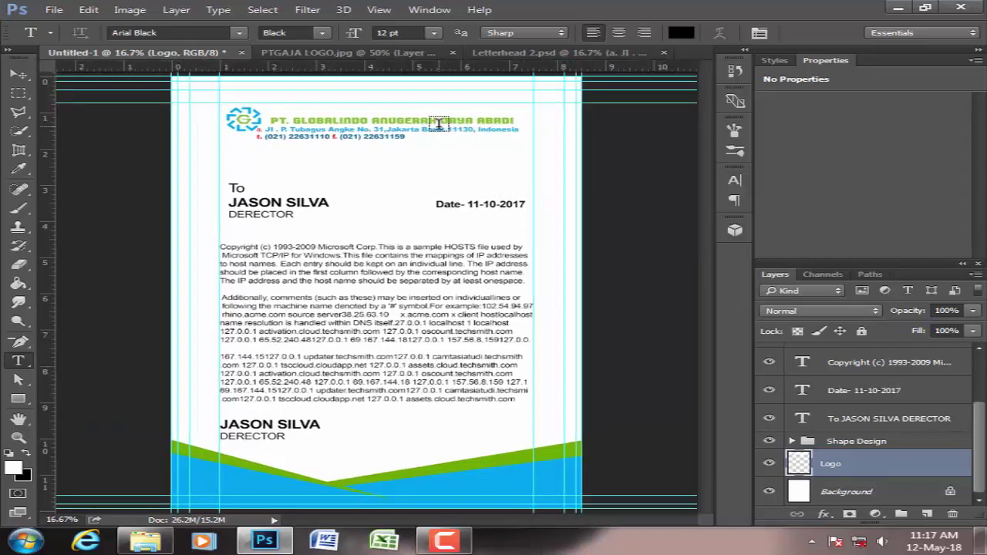
key(ctrl+t)
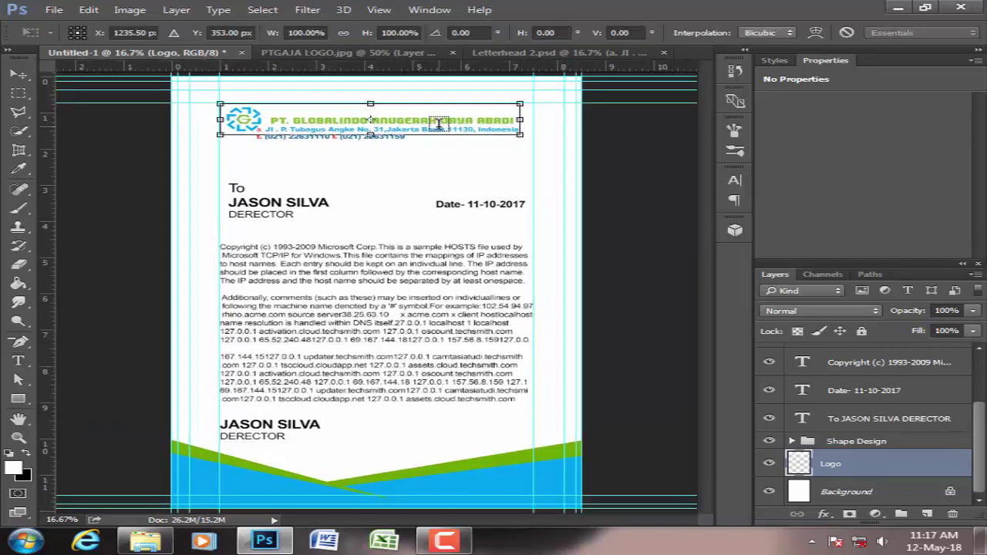
drag(370, 134, 370, 140)
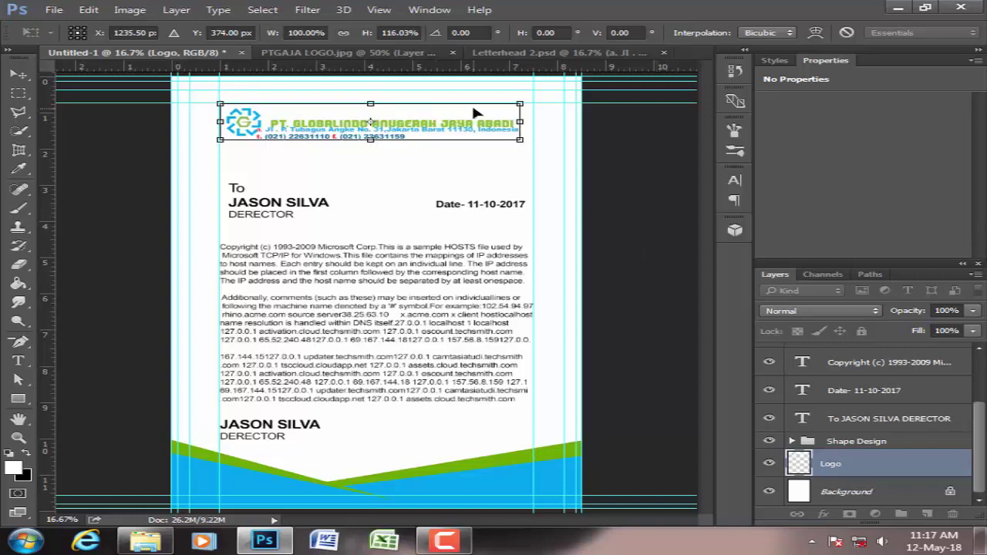
key(Return)
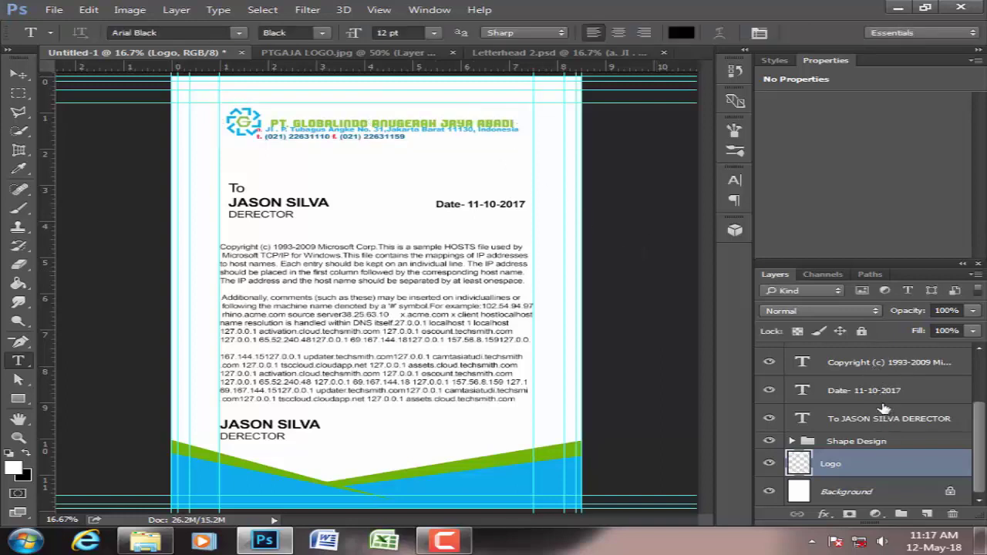
Move the Logo layer above the director text layer in the Layers panel.
click(871, 390)
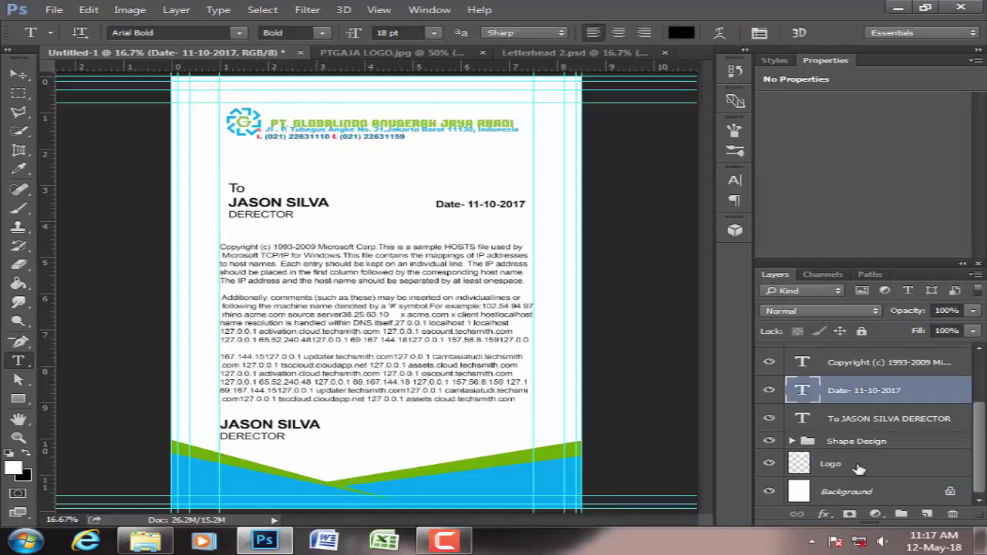
drag(858, 468, 846, 356)
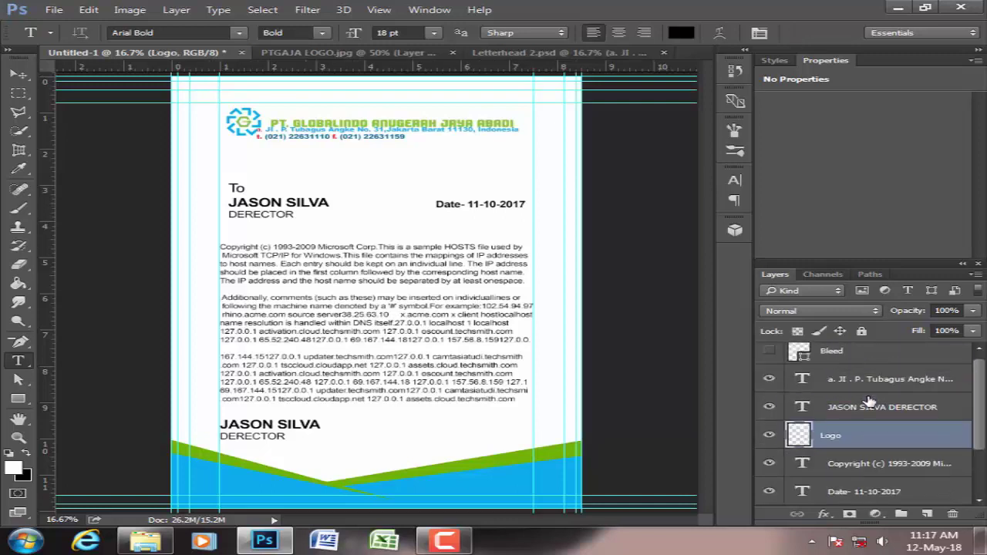
drag(869, 438, 875, 388)
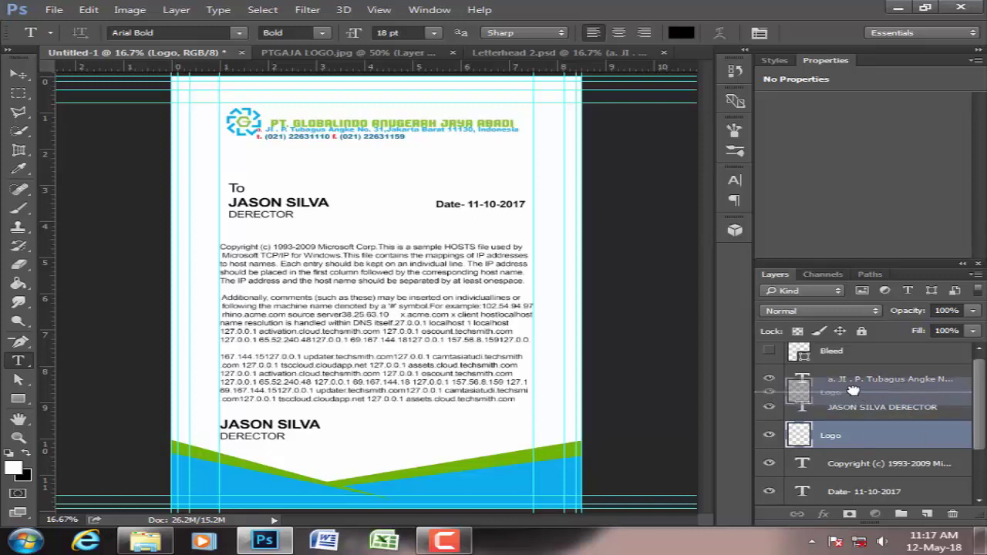
Nudge the address text layer slightly down and rename it 'Address'.
click(874, 387)
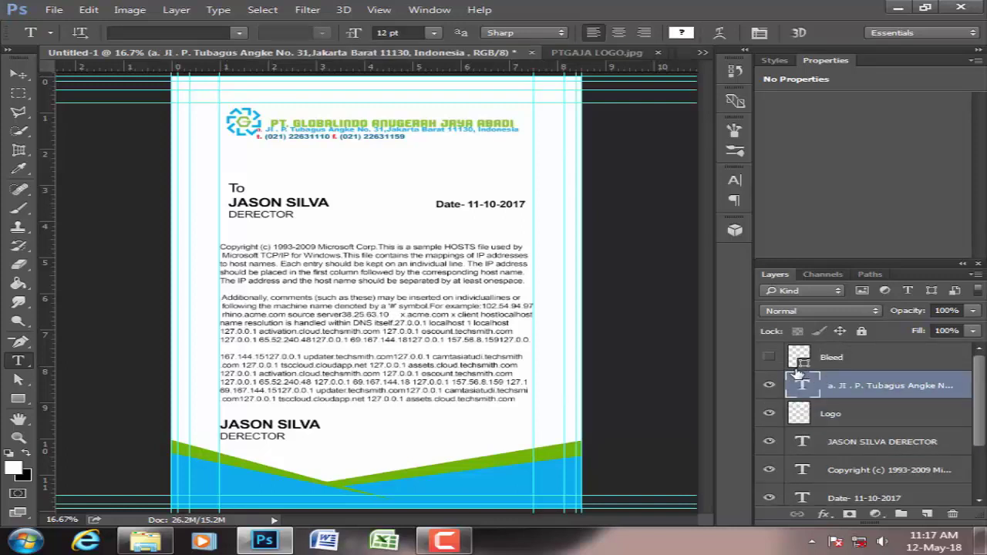
key(v)
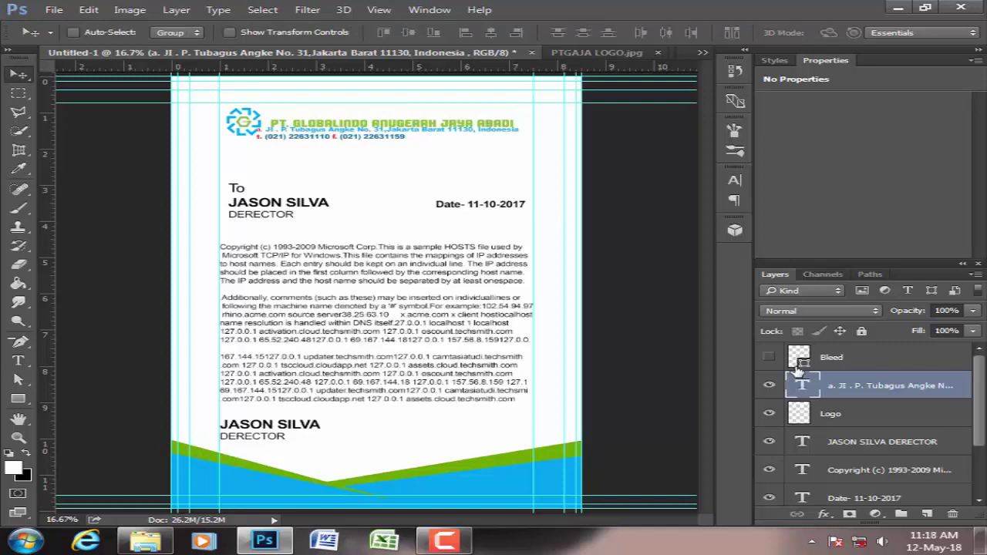
key(Down)
key(Down)
key(Down)
key(Down)
key(Down)
key(Down)
key(Down)
key(Down)
key(Down)
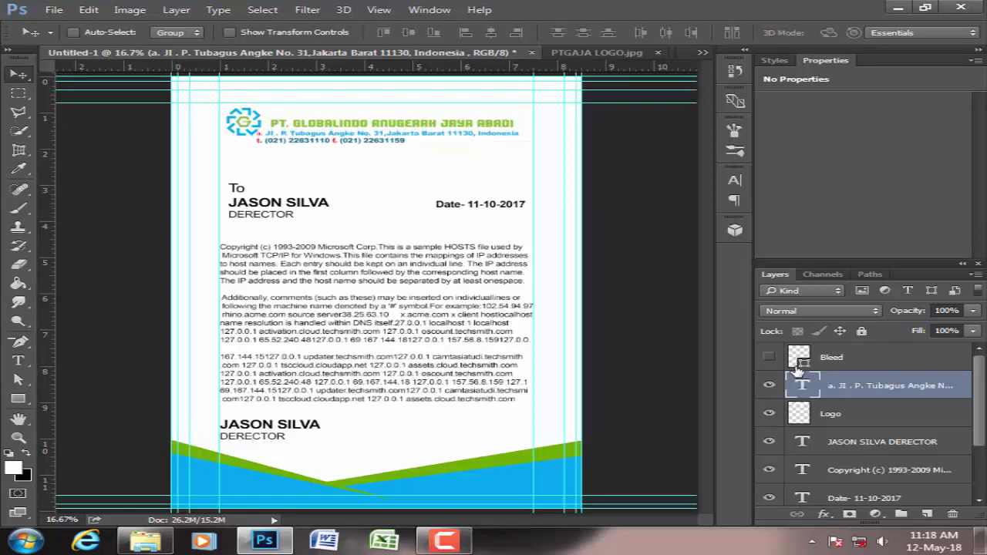
double_click(877, 388)
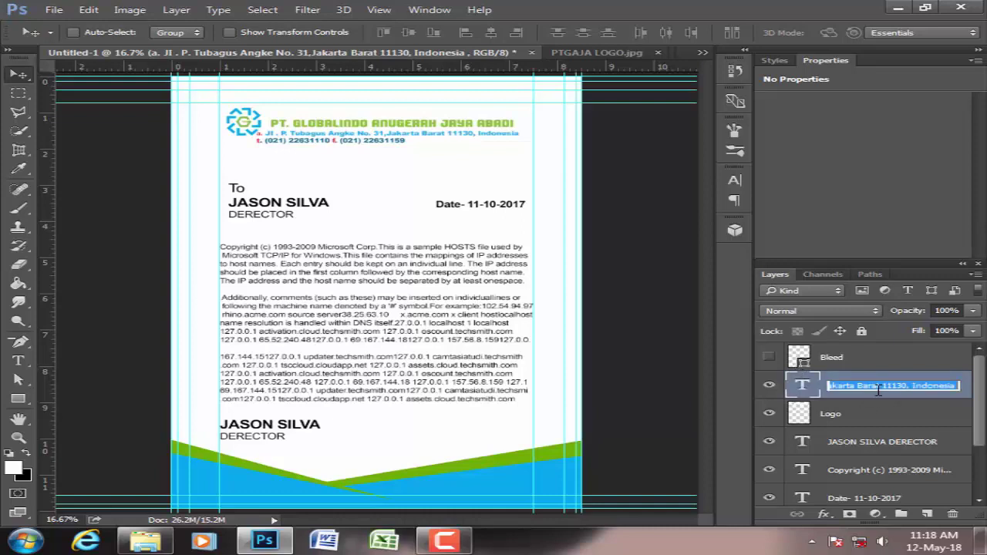
text(Addr)
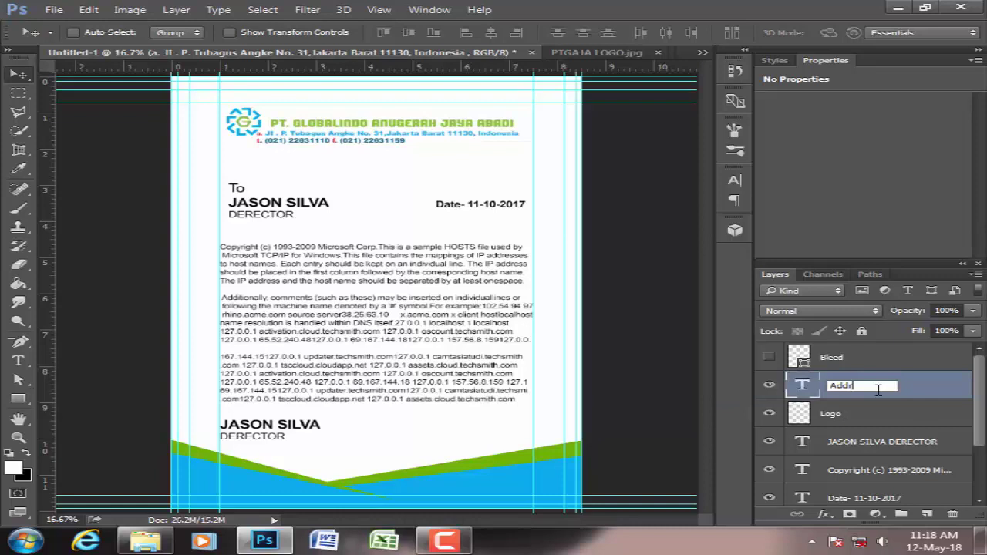
text(es)
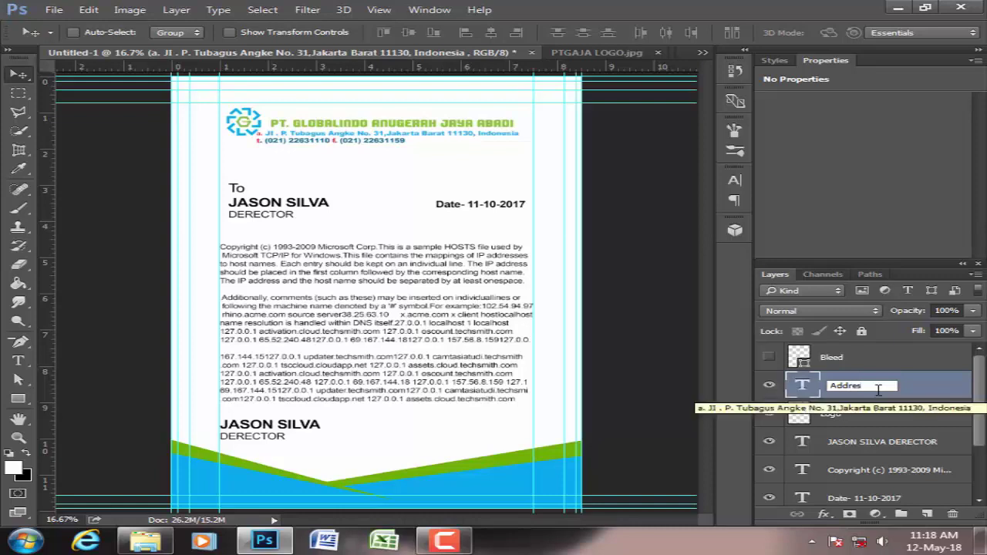
text(s)
click(916, 389)
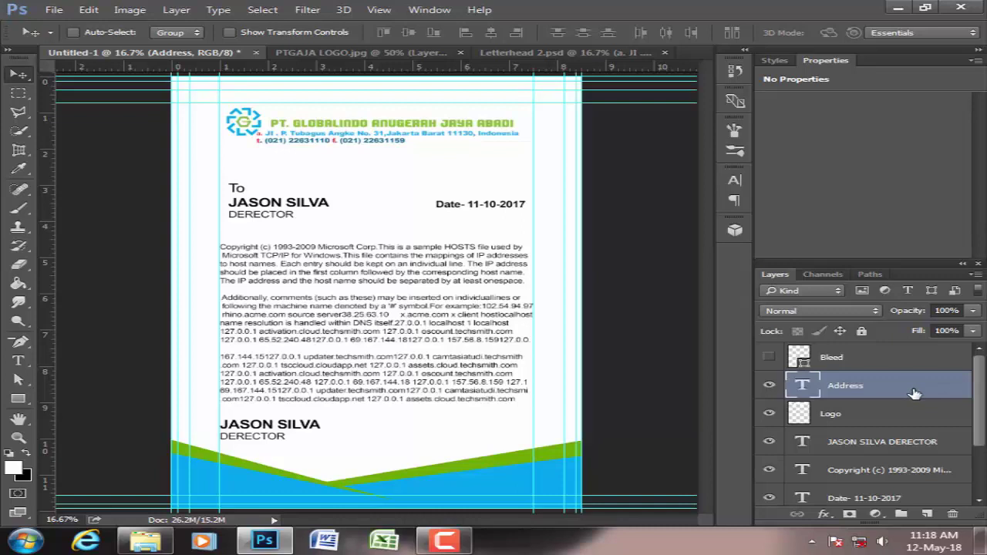
Move the closing signature block slightly down and nudge the body text up.
click(868, 441)
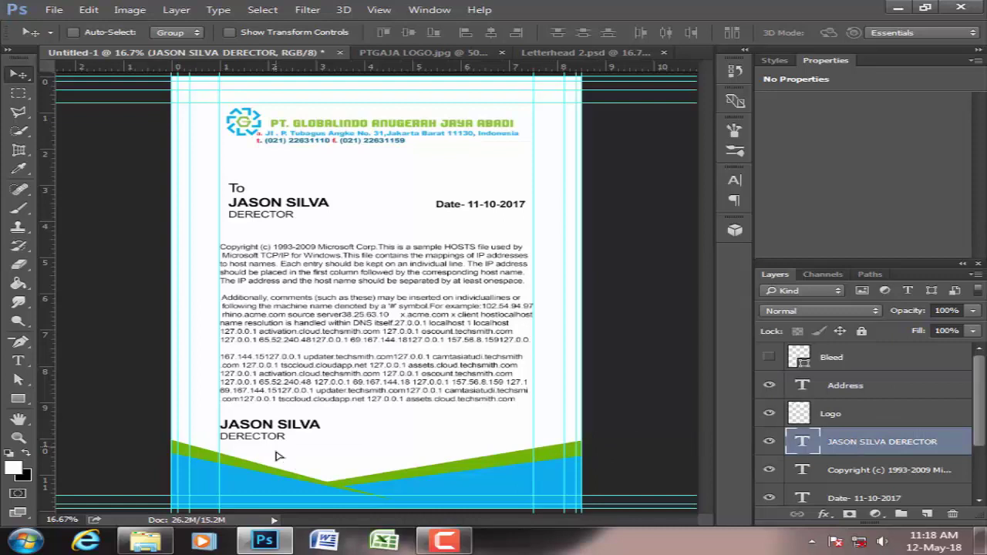
drag(278, 455, 287, 461)
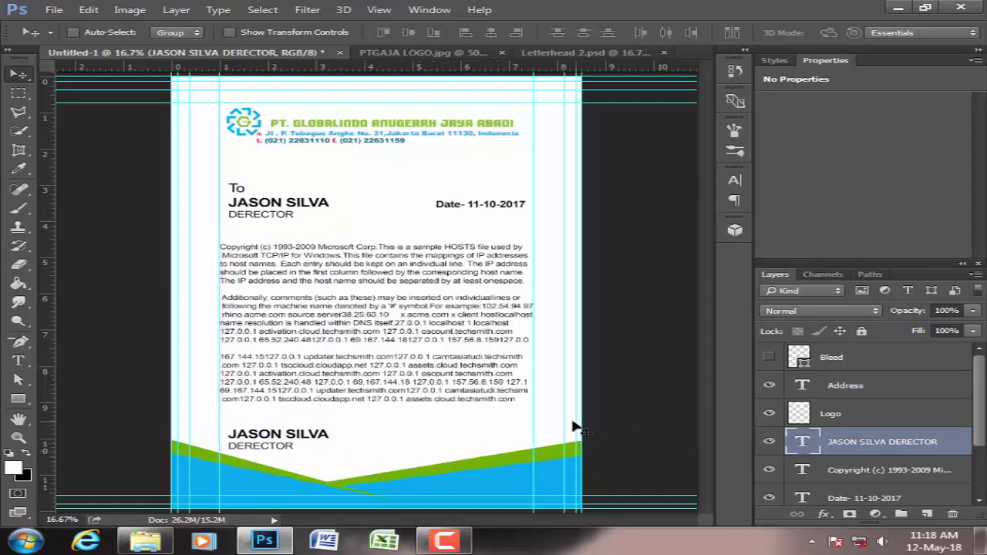
click(860, 470)
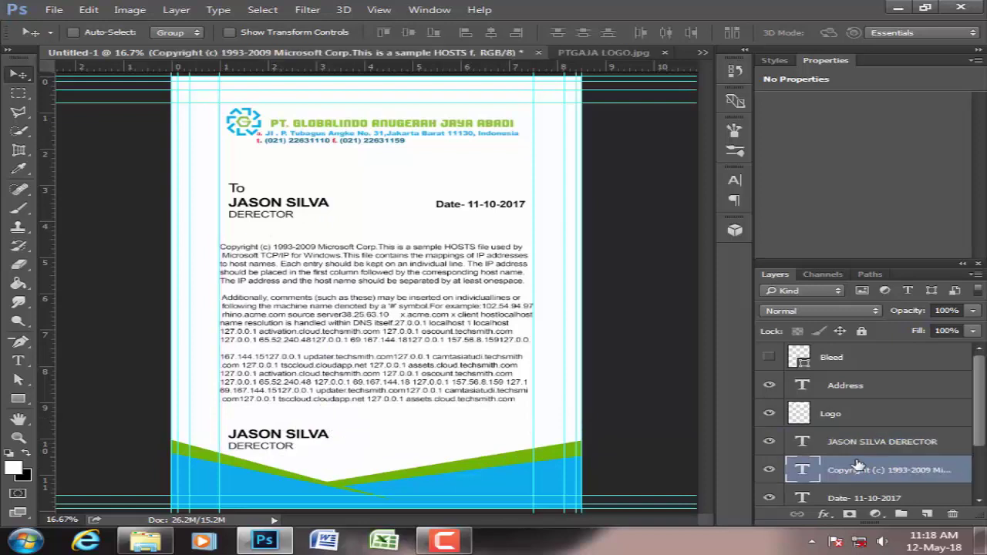
key(shift+Up)
key(shift+Up)
key(shift+Up)
key(shift+Up)
key(shift+Up)
key(shift+Up)
key(shift+Up)
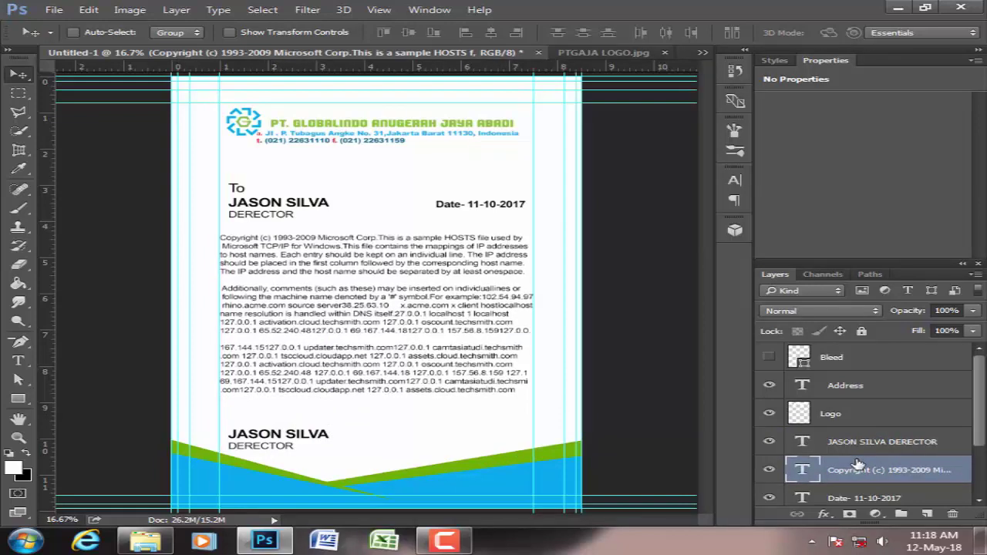
Shift the recipient To block left to align with the body's margin.
click(857, 440)
scroll(857, 441, down, 3)
click(855, 446)
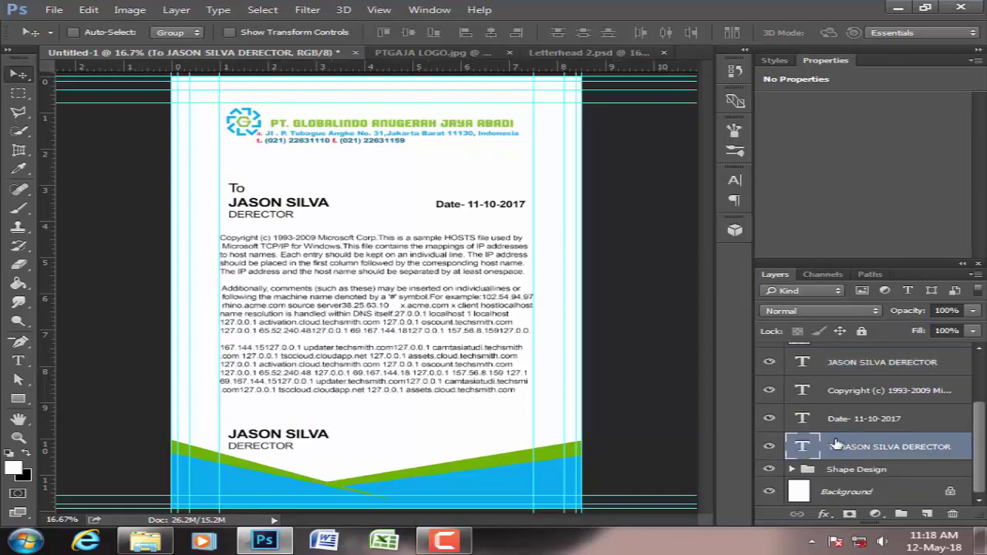
key(shift+Left)
key(shift+Left)
key(shift+Left)
key(shift+Left)
key(shift+Left)
key(shift+Left)
key(shift+Left)
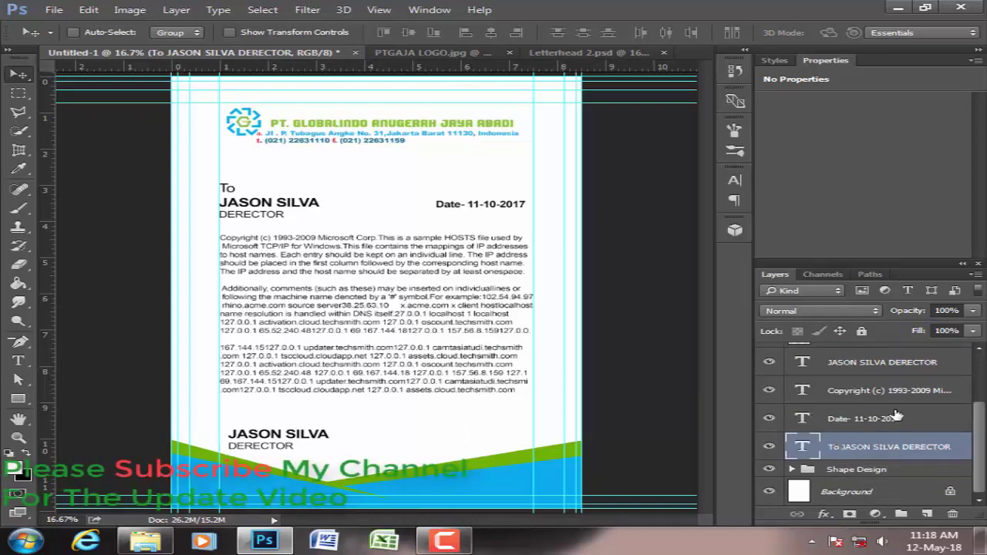
Close Letterhead 2.psd and PTGAJA LOGO.jpg, then open Letterhead Mockup.psd from the Letterhead folder.
click(659, 55)
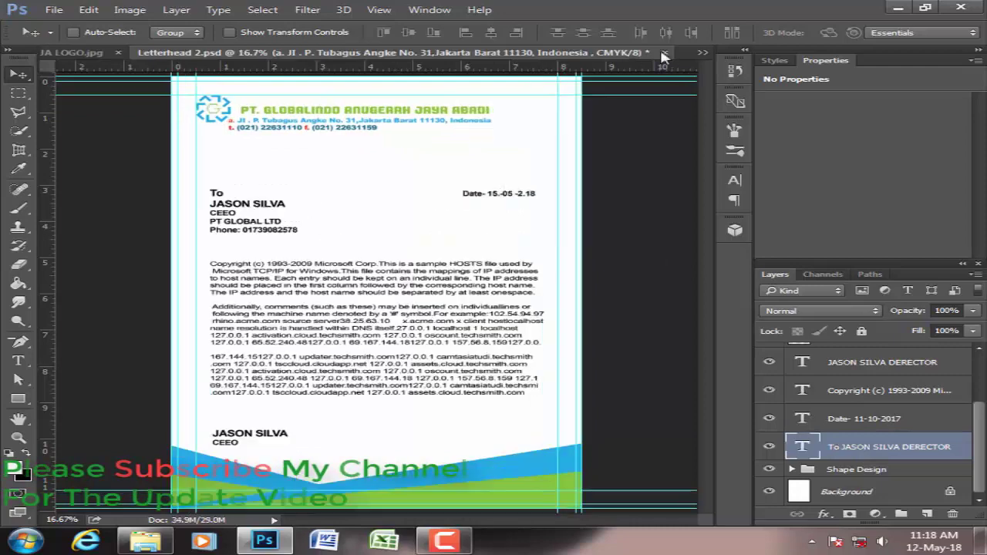
click(663, 56)
click(497, 217)
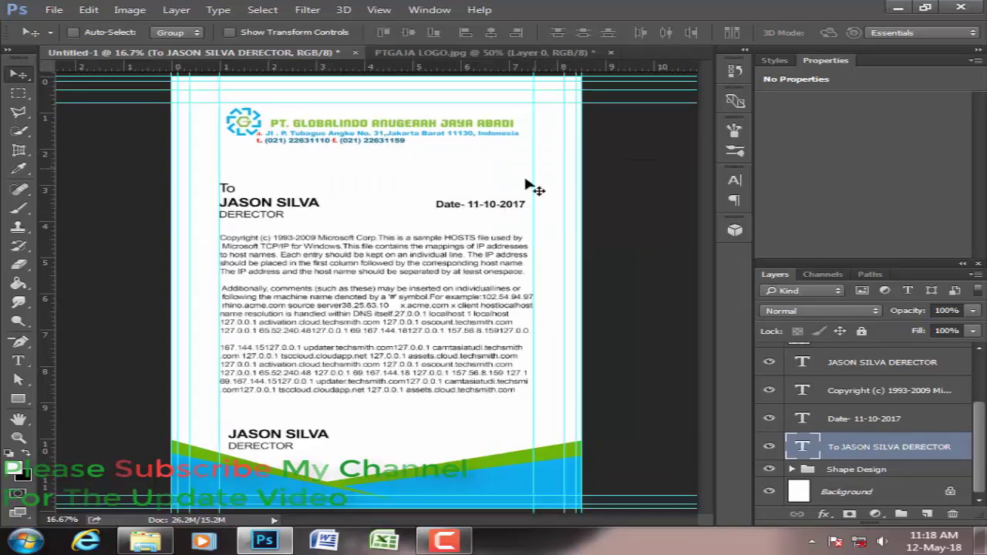
click(610, 52)
click(497, 215)
click(894, 8)
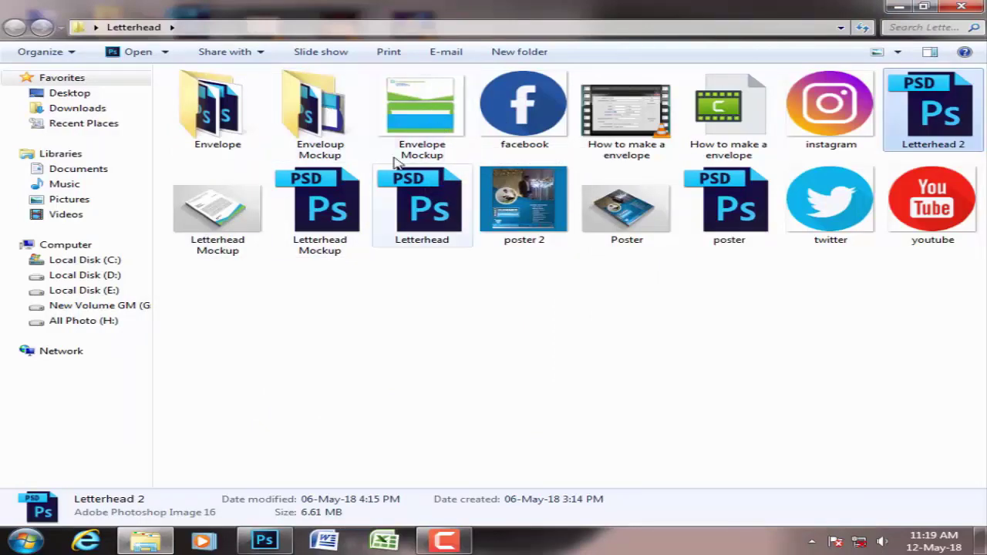
double_click(320, 202)
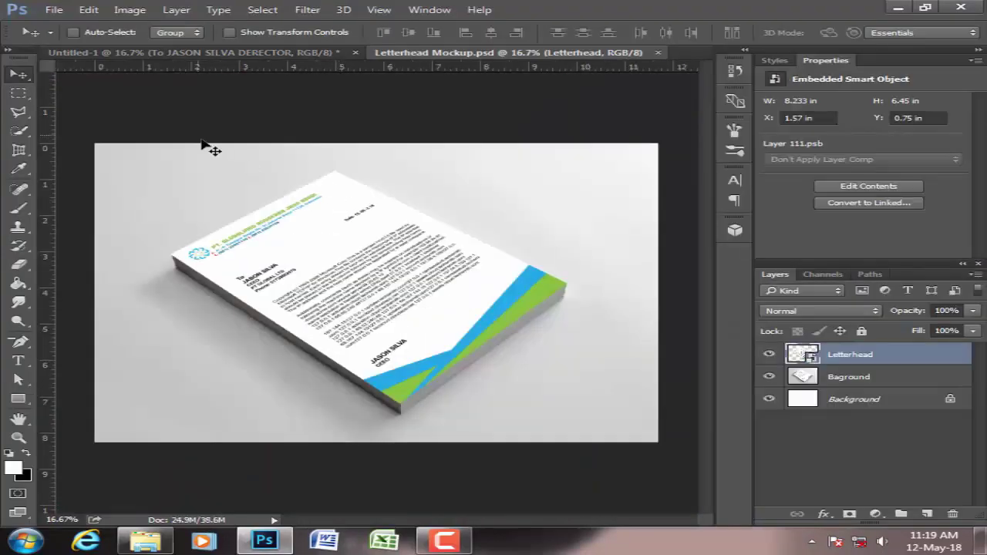
On Untitled-1, remove three guides and marquee-select the entire letterhead page.
click(158, 52)
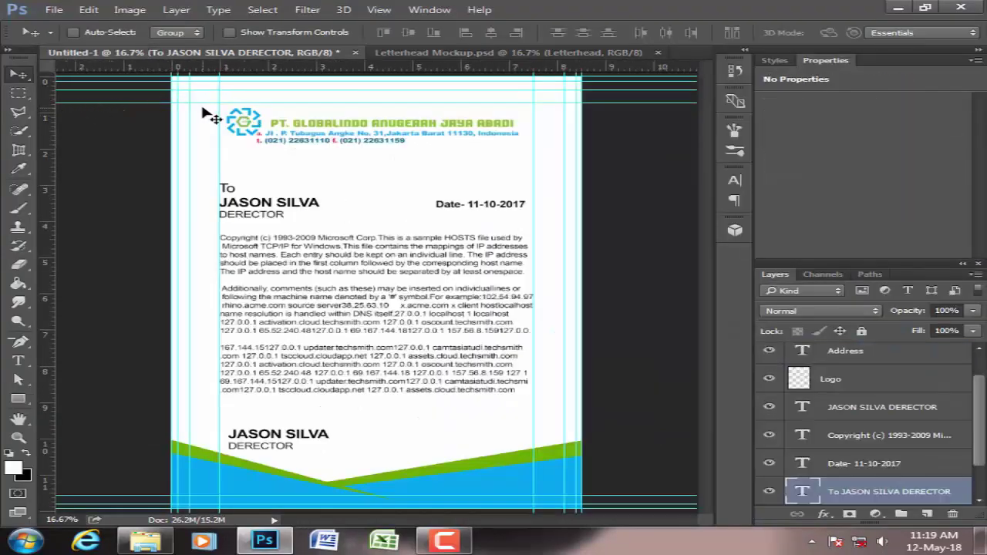
drag(202, 103, 203, 67)
drag(220, 142, 23, 107)
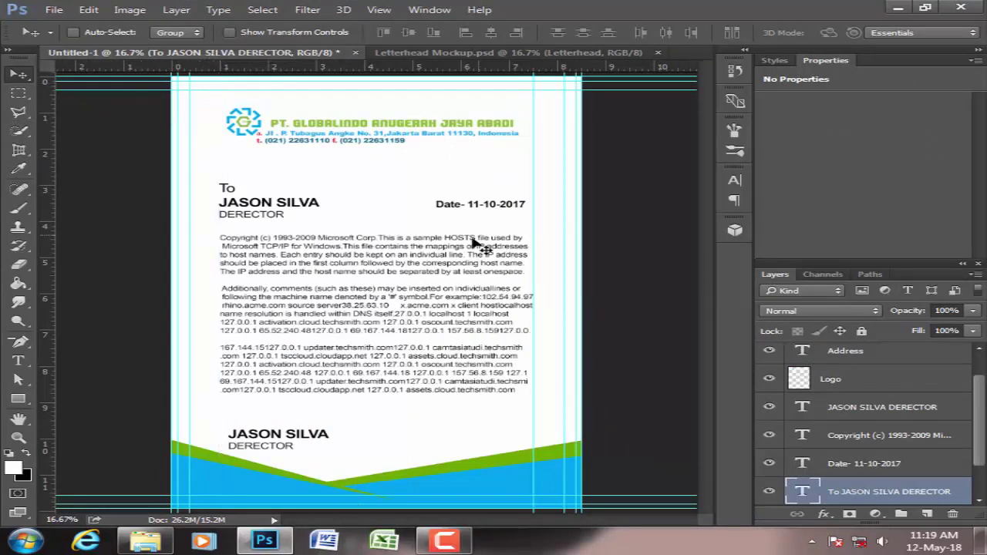
drag(535, 222, 91, 165)
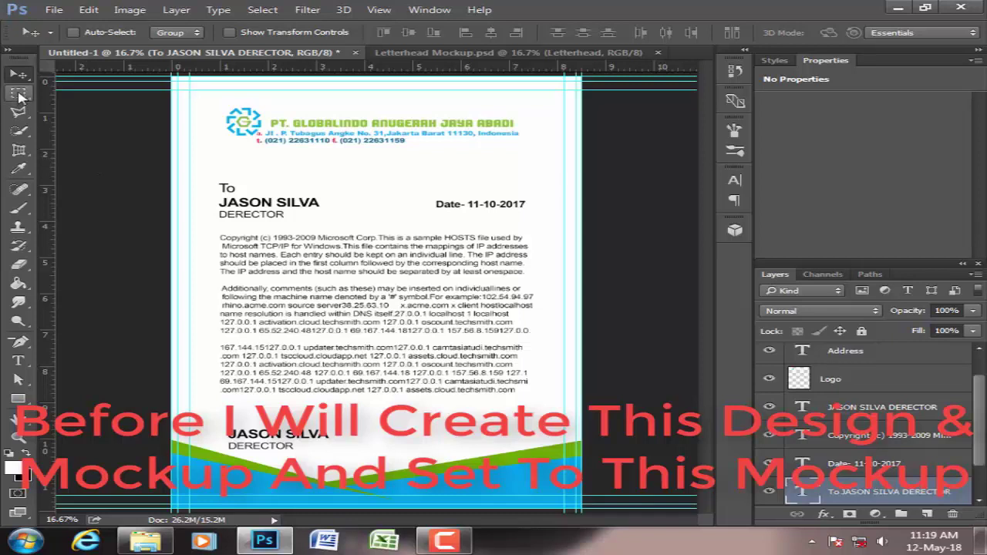
click(19, 93)
mouse_move(178, 81)
mouse_down()
mouse_move(553, 501)
mouse_move(572, 501)
mouse_up()
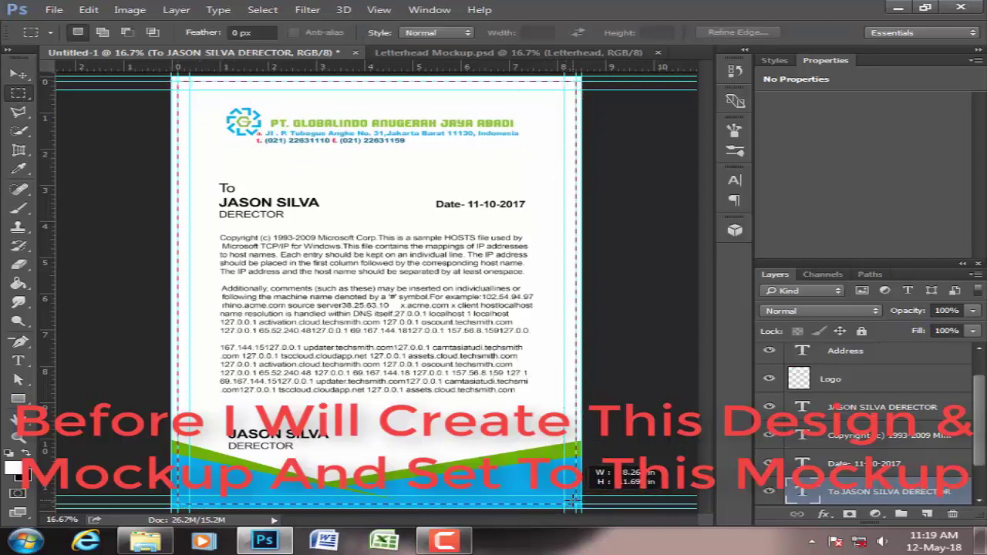
Paste the letterhead into the mockup's Letterhead smart object, fit it to the page, and save.
click(493, 53)
double_click(801, 351)
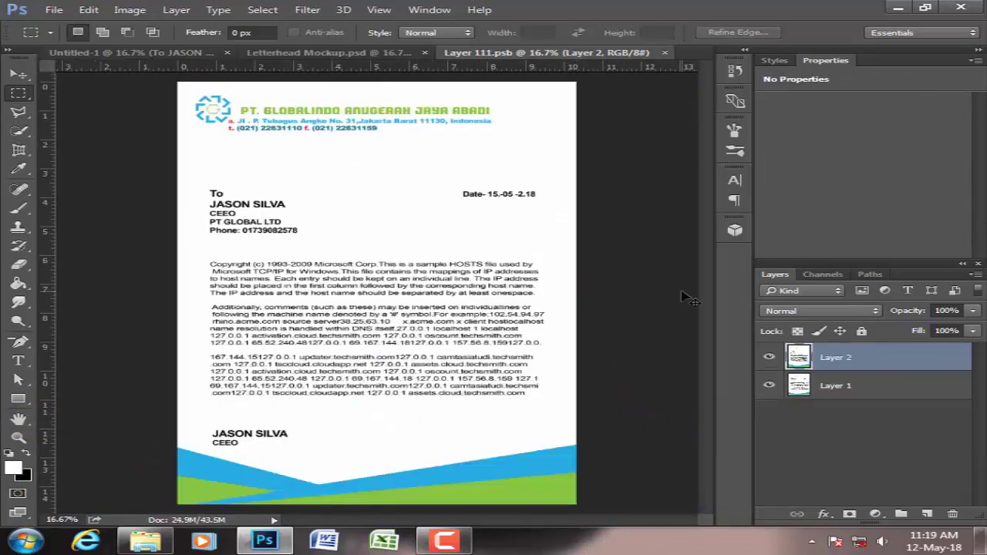
key(ctrl+v)
key(ctrl+t)
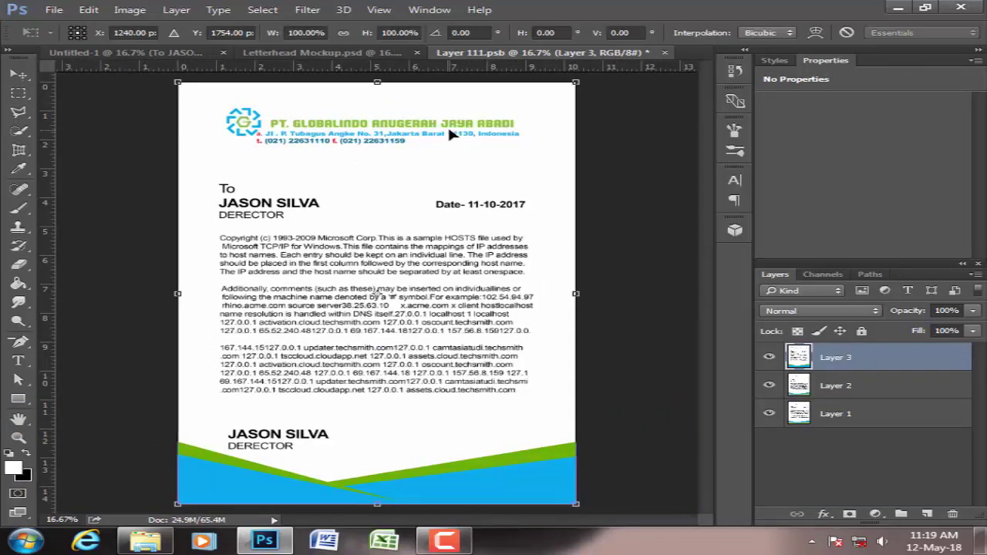
drag(380, 84, 377, 82)
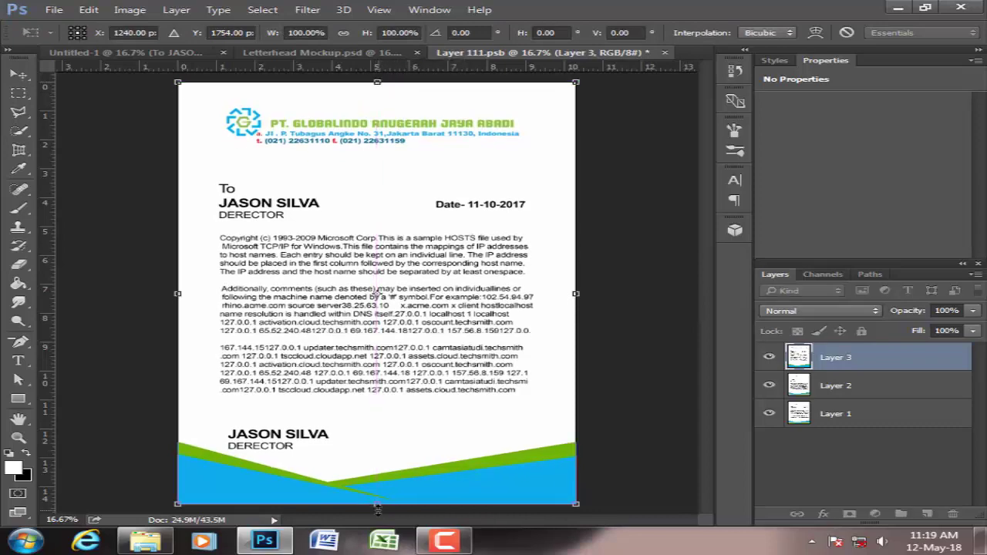
drag(376, 504, 377, 504)
key(Return)
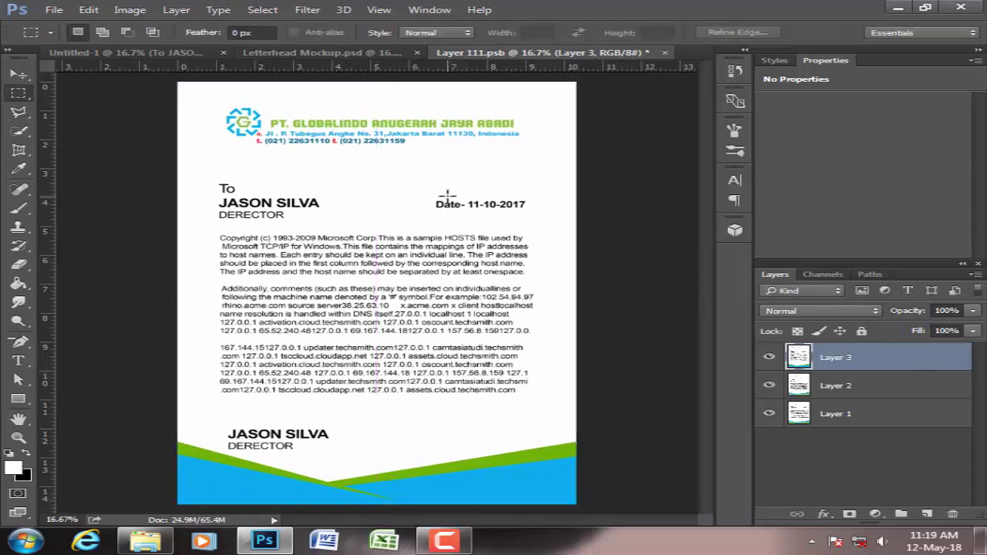
click(664, 52)
click(423, 219)
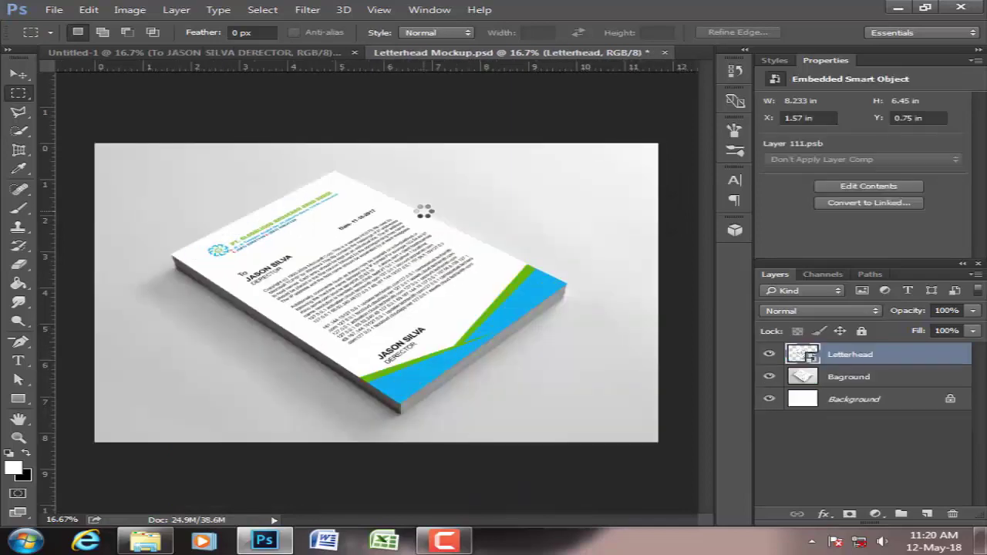